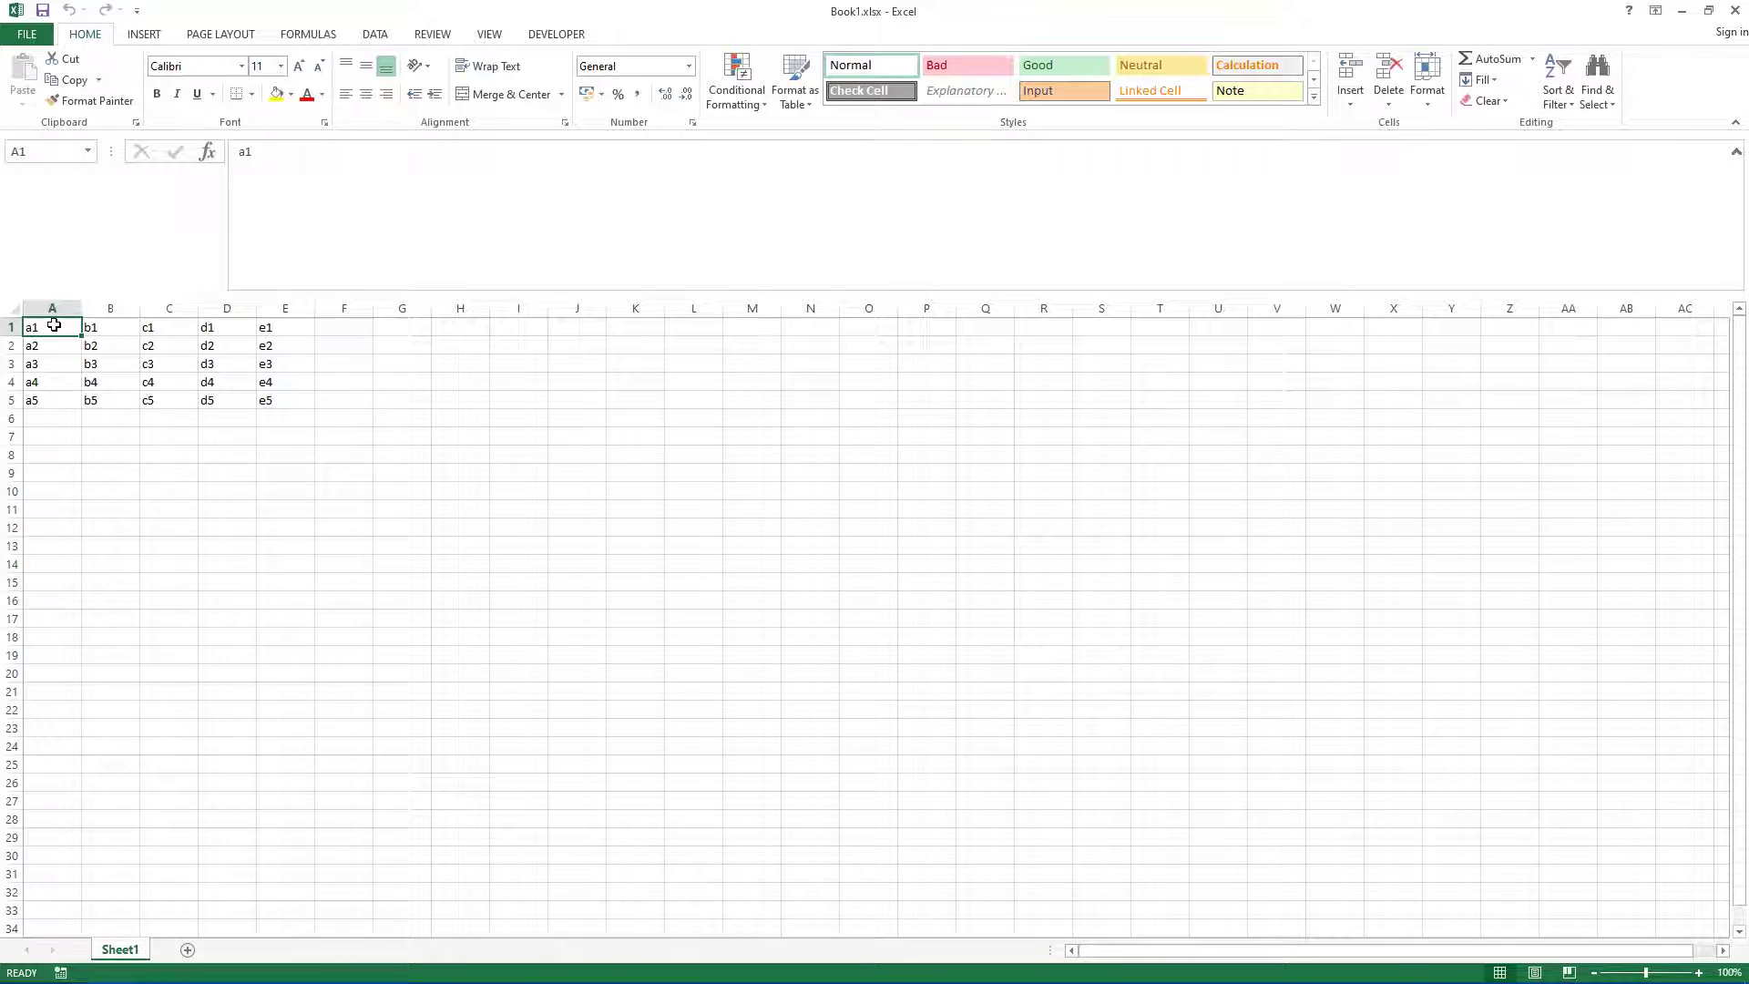
- Start a Save As to the Desktop with the CSV (Comma delimited) file type
left_click_drag(53, 326, 262, 395)
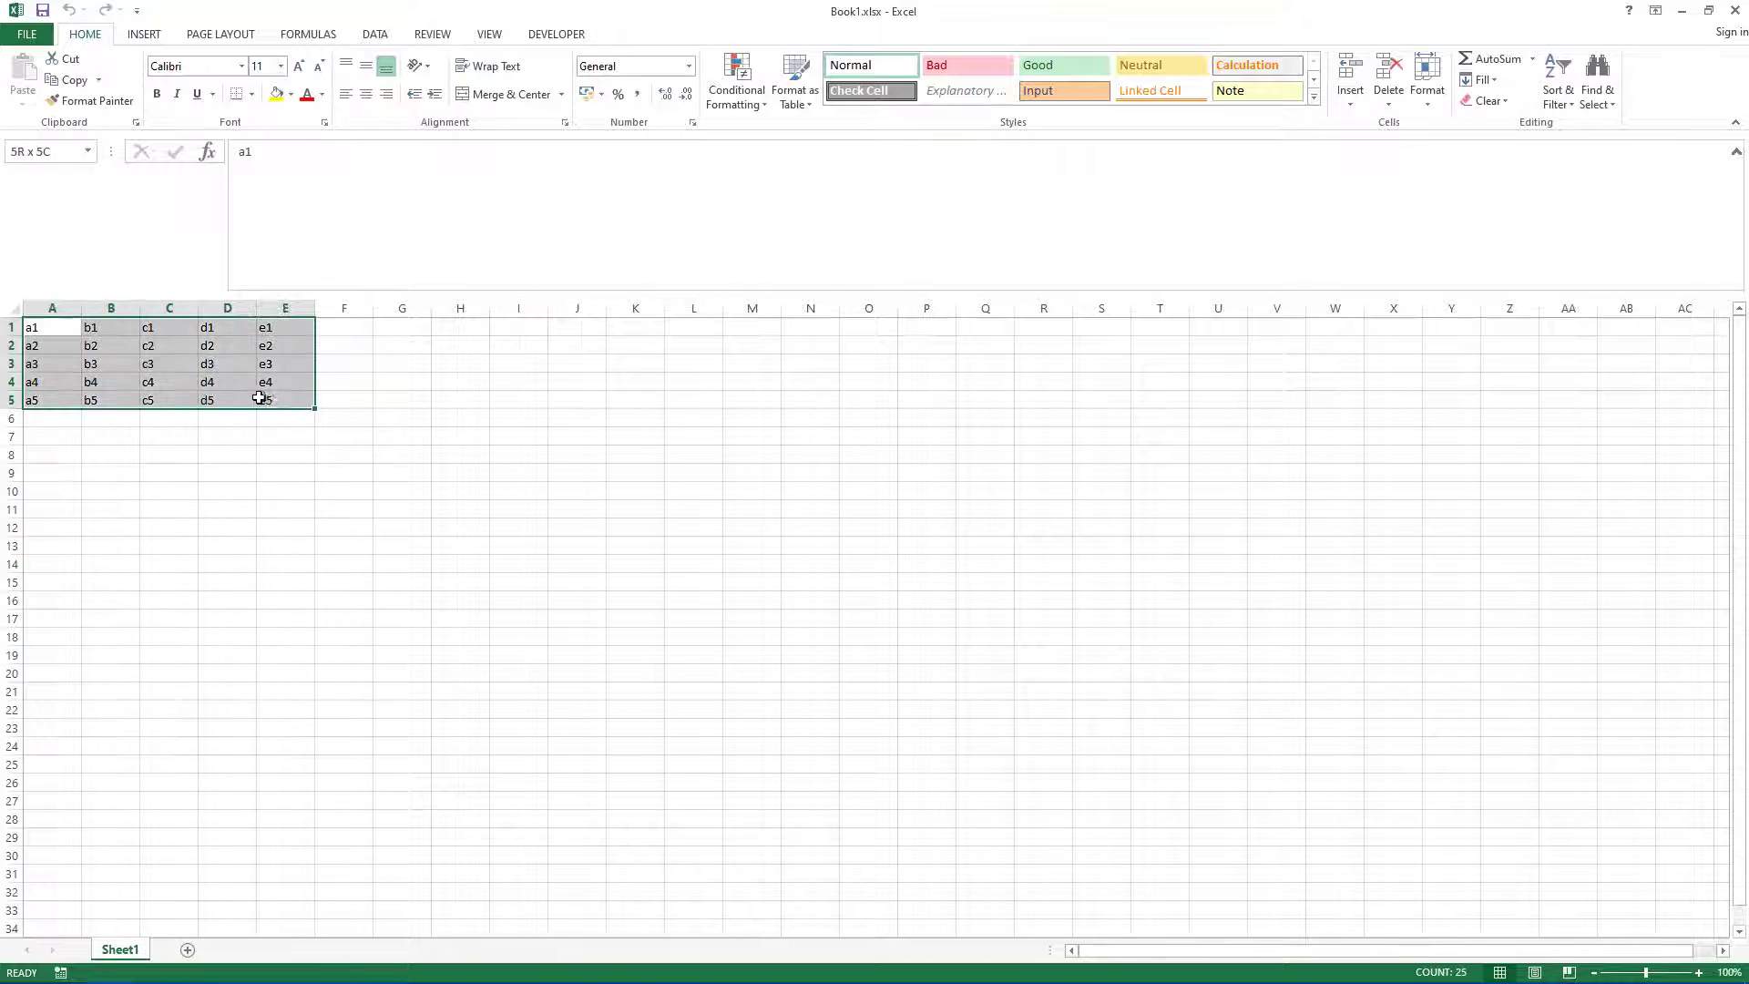
left_click(50, 329)
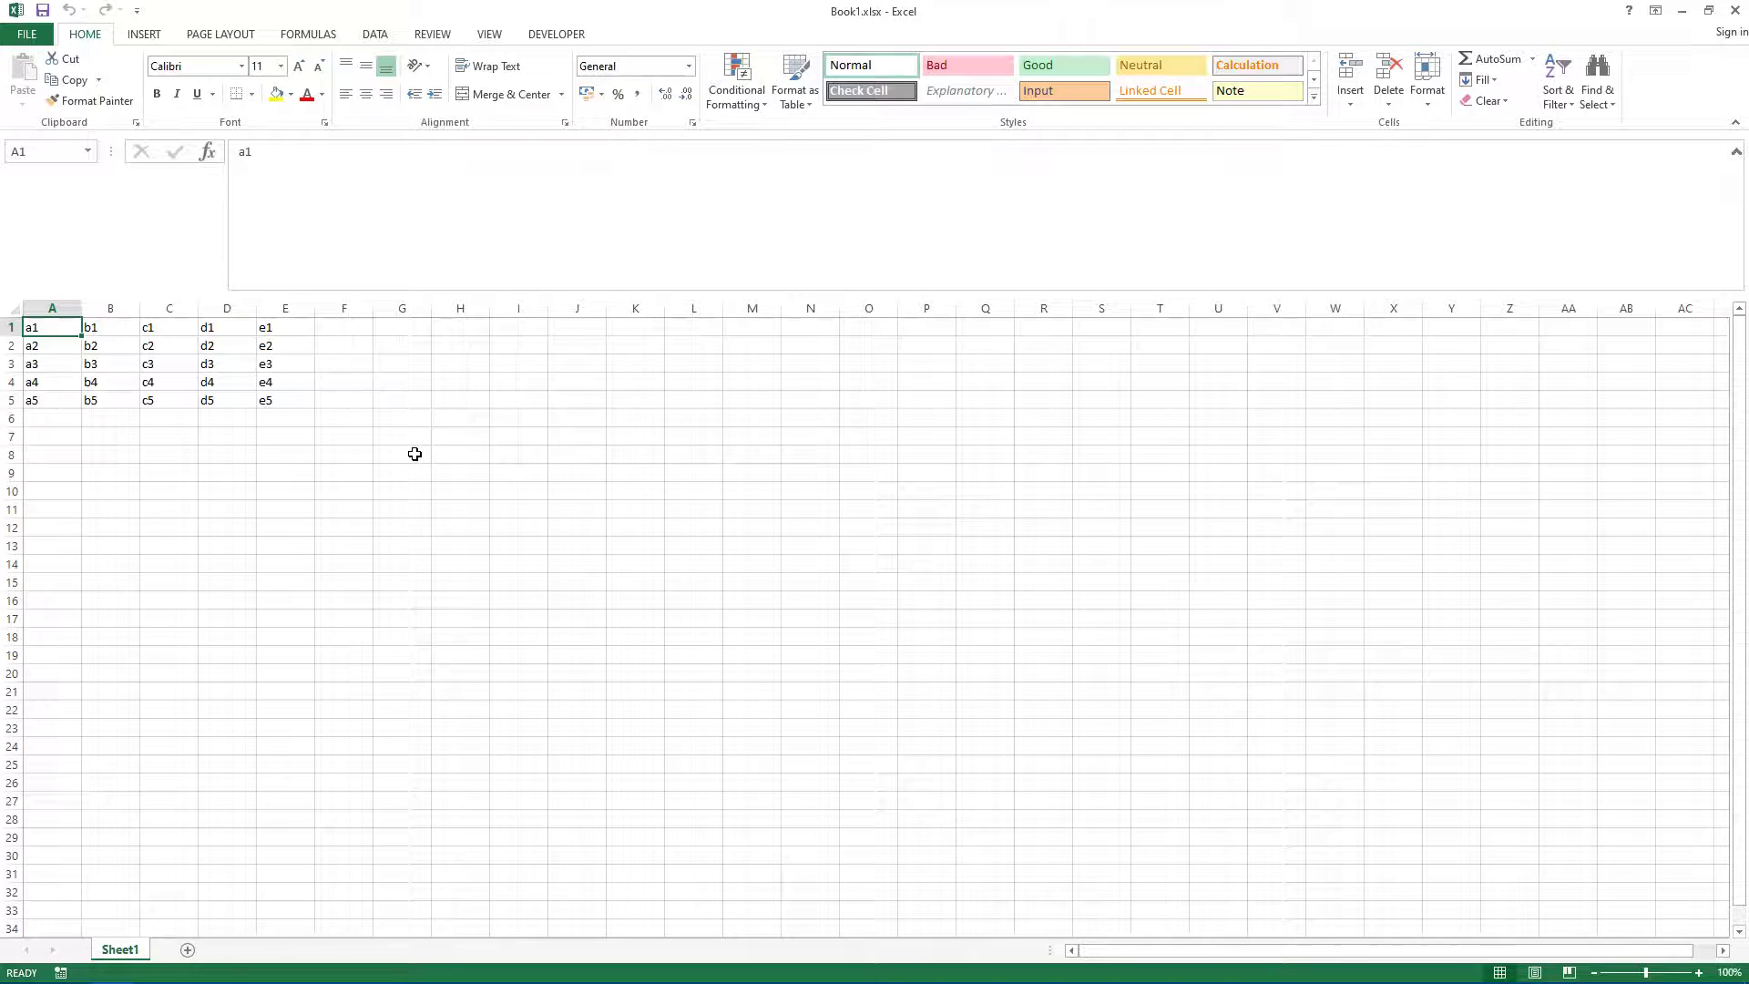
left_click(27, 34)
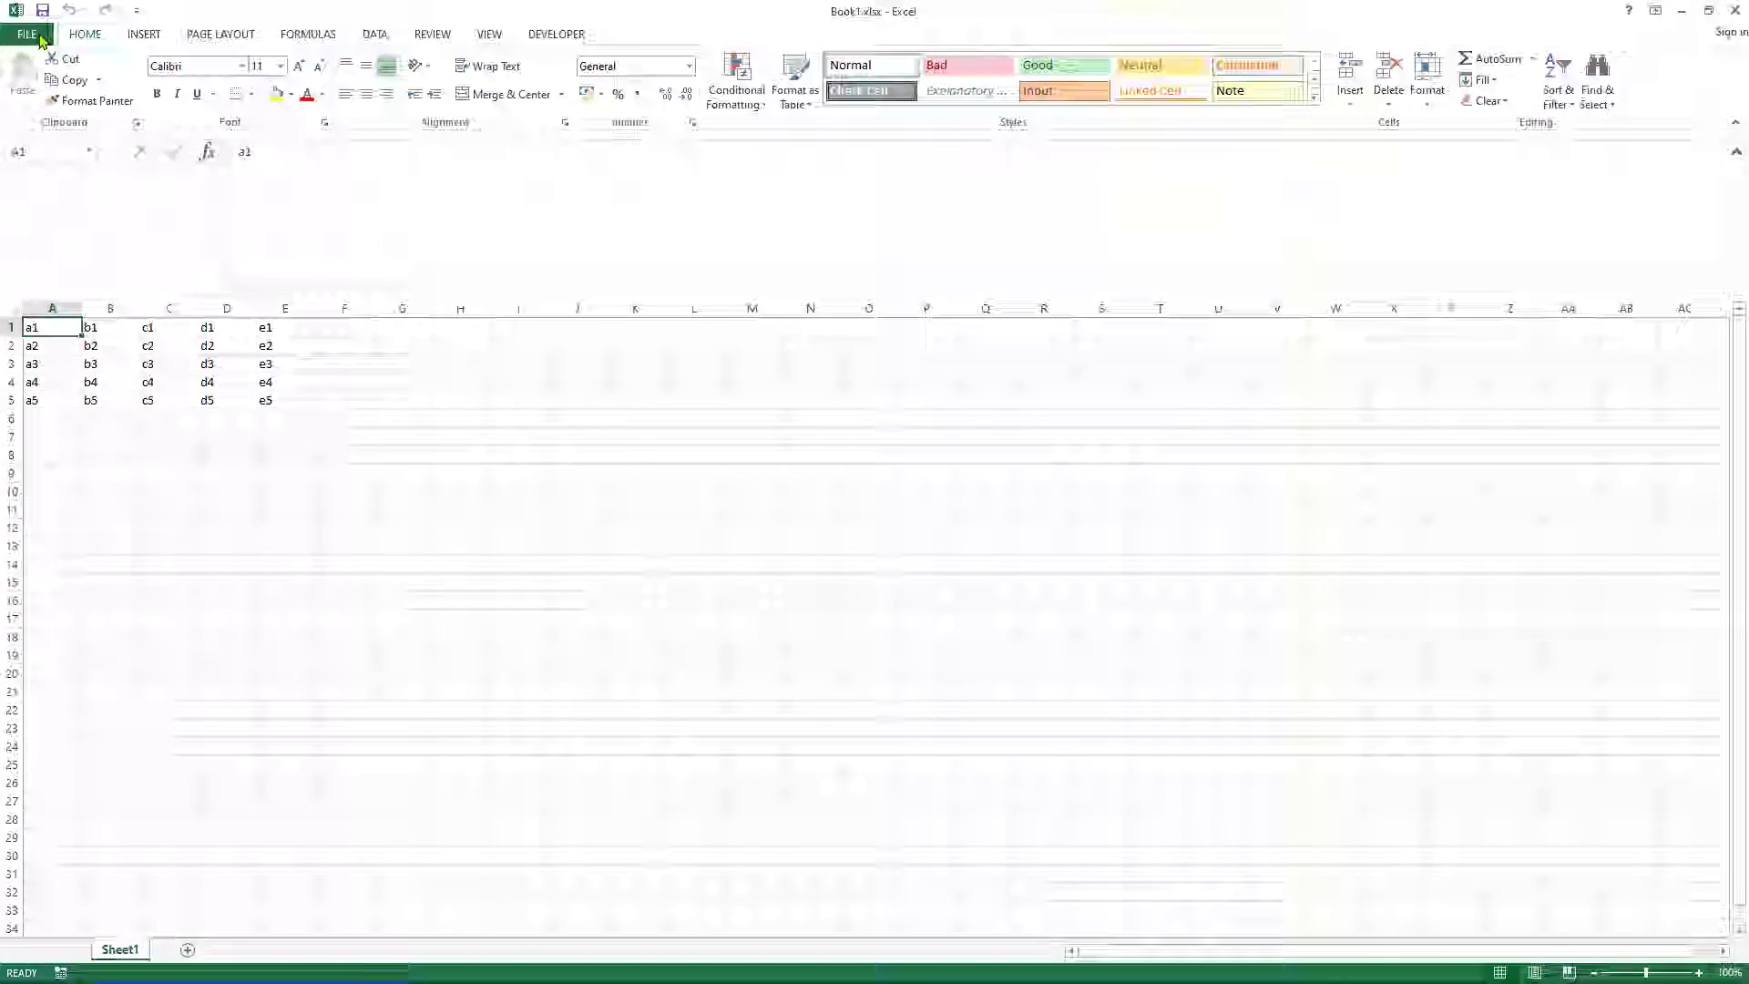
left_click(63, 219)
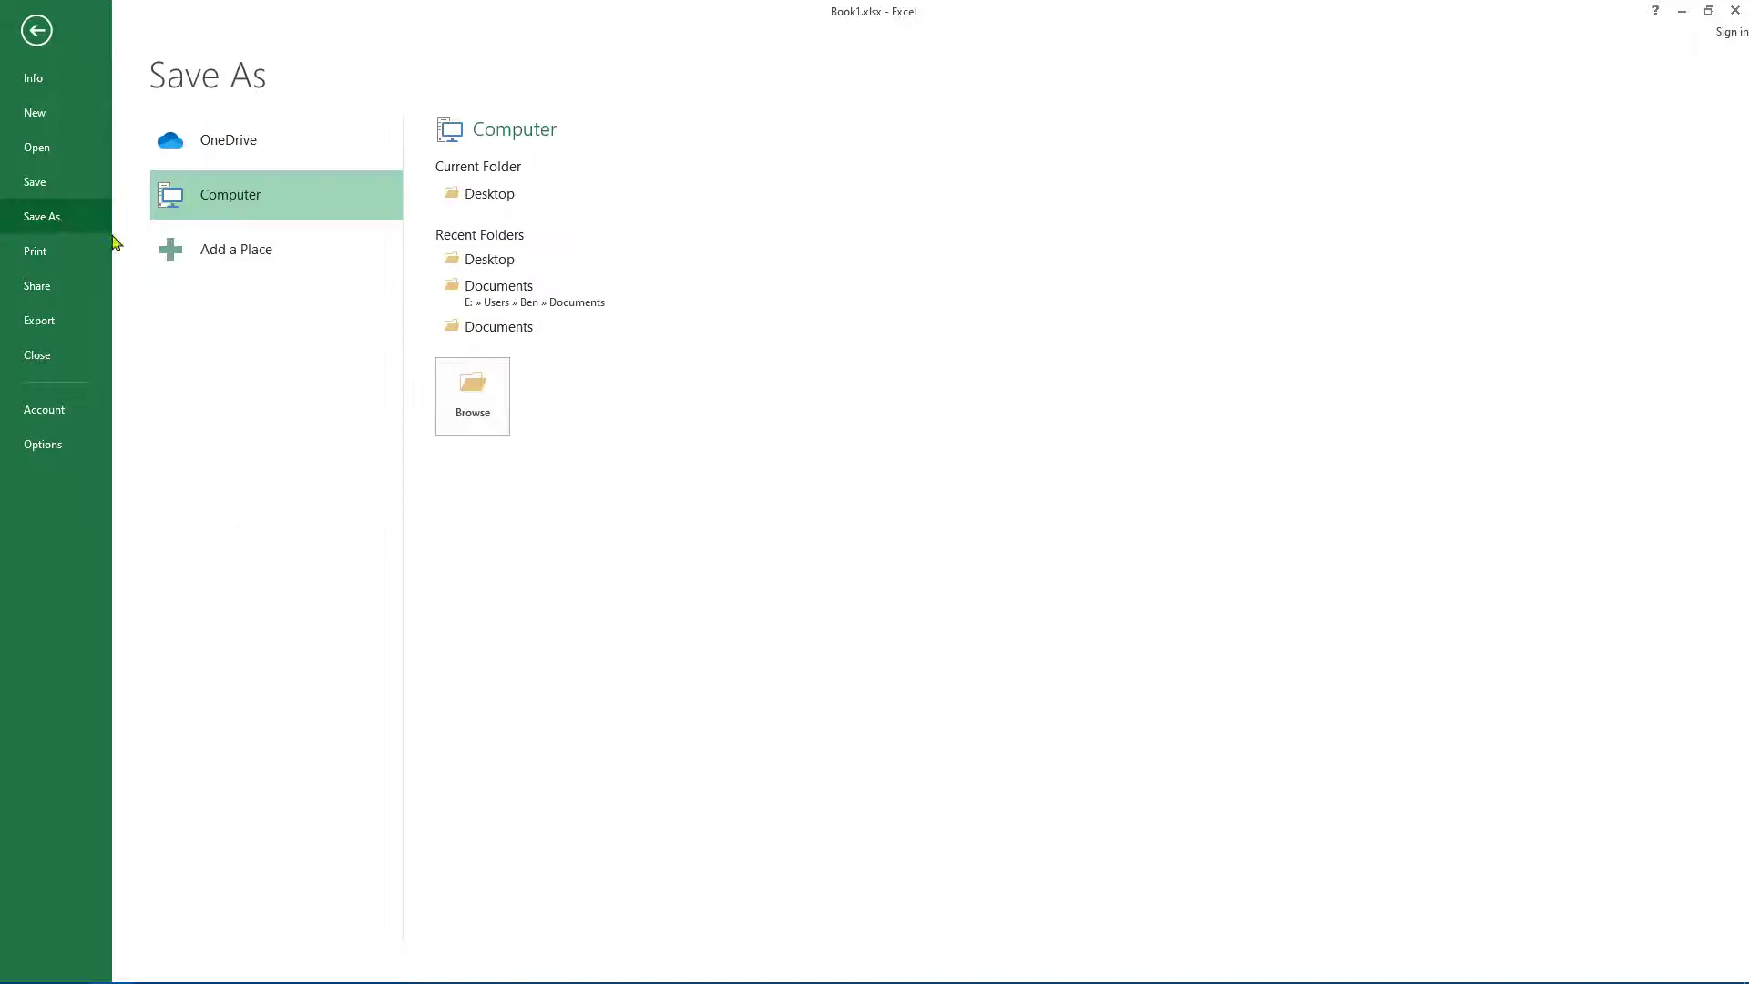
left_click(472, 195)
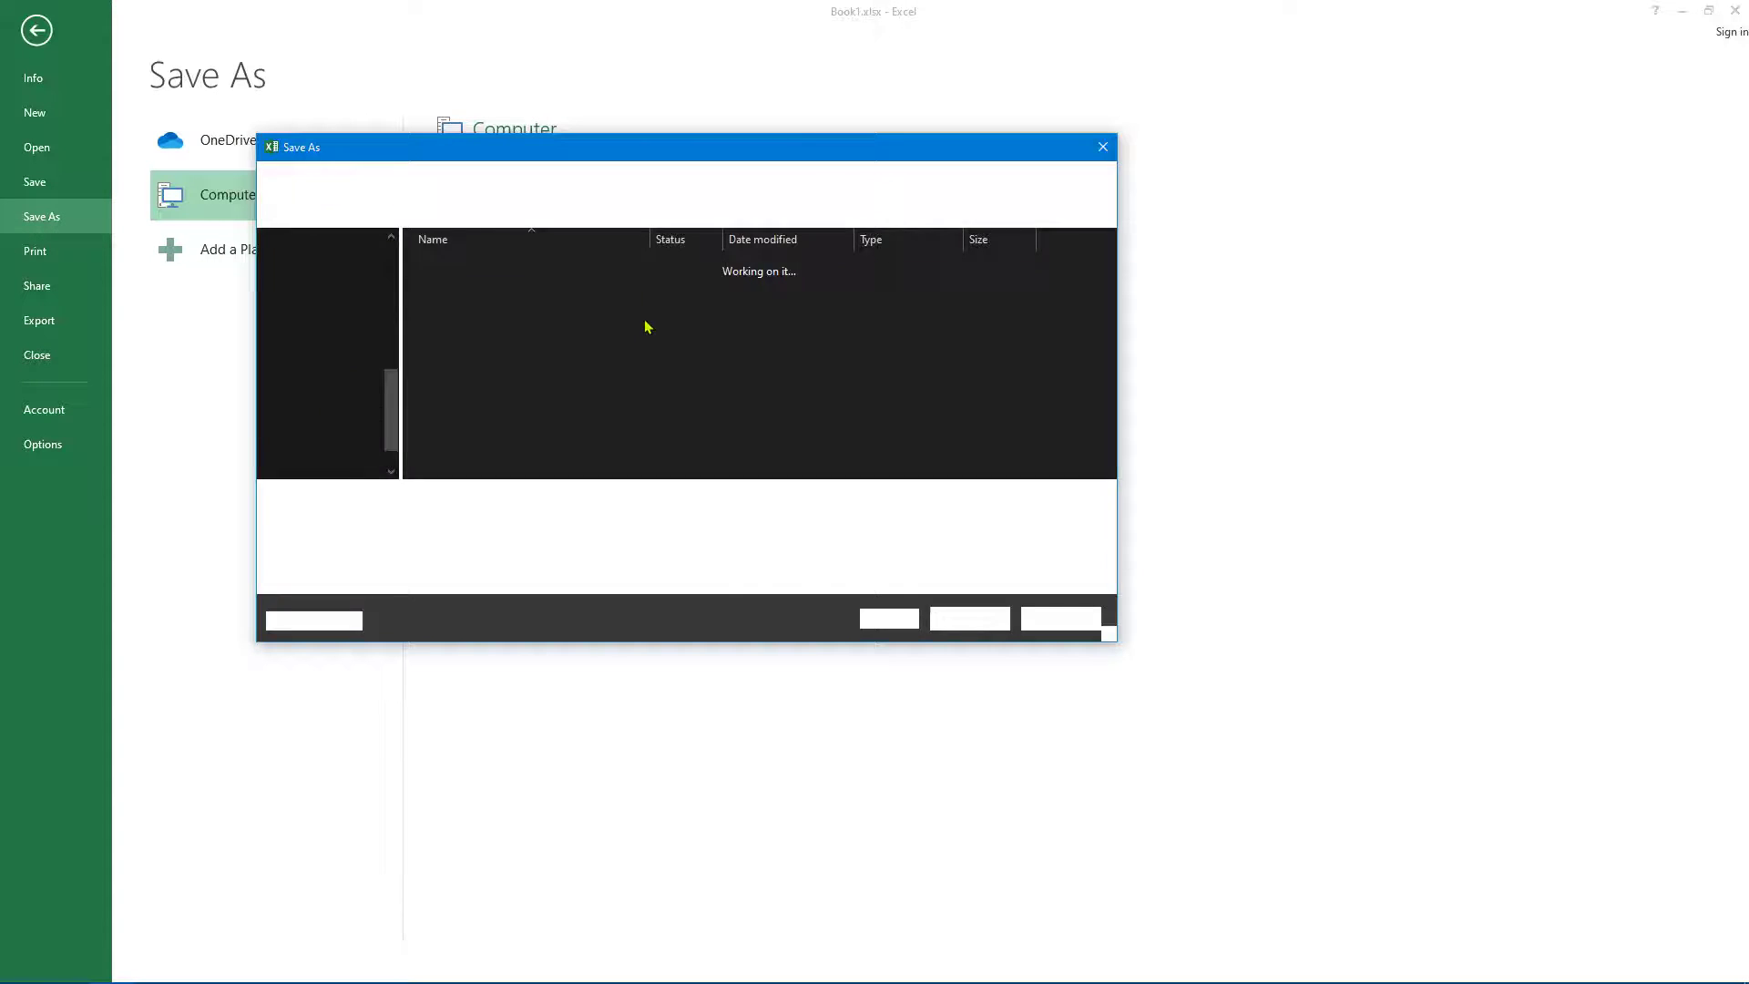
left_click(448, 521)
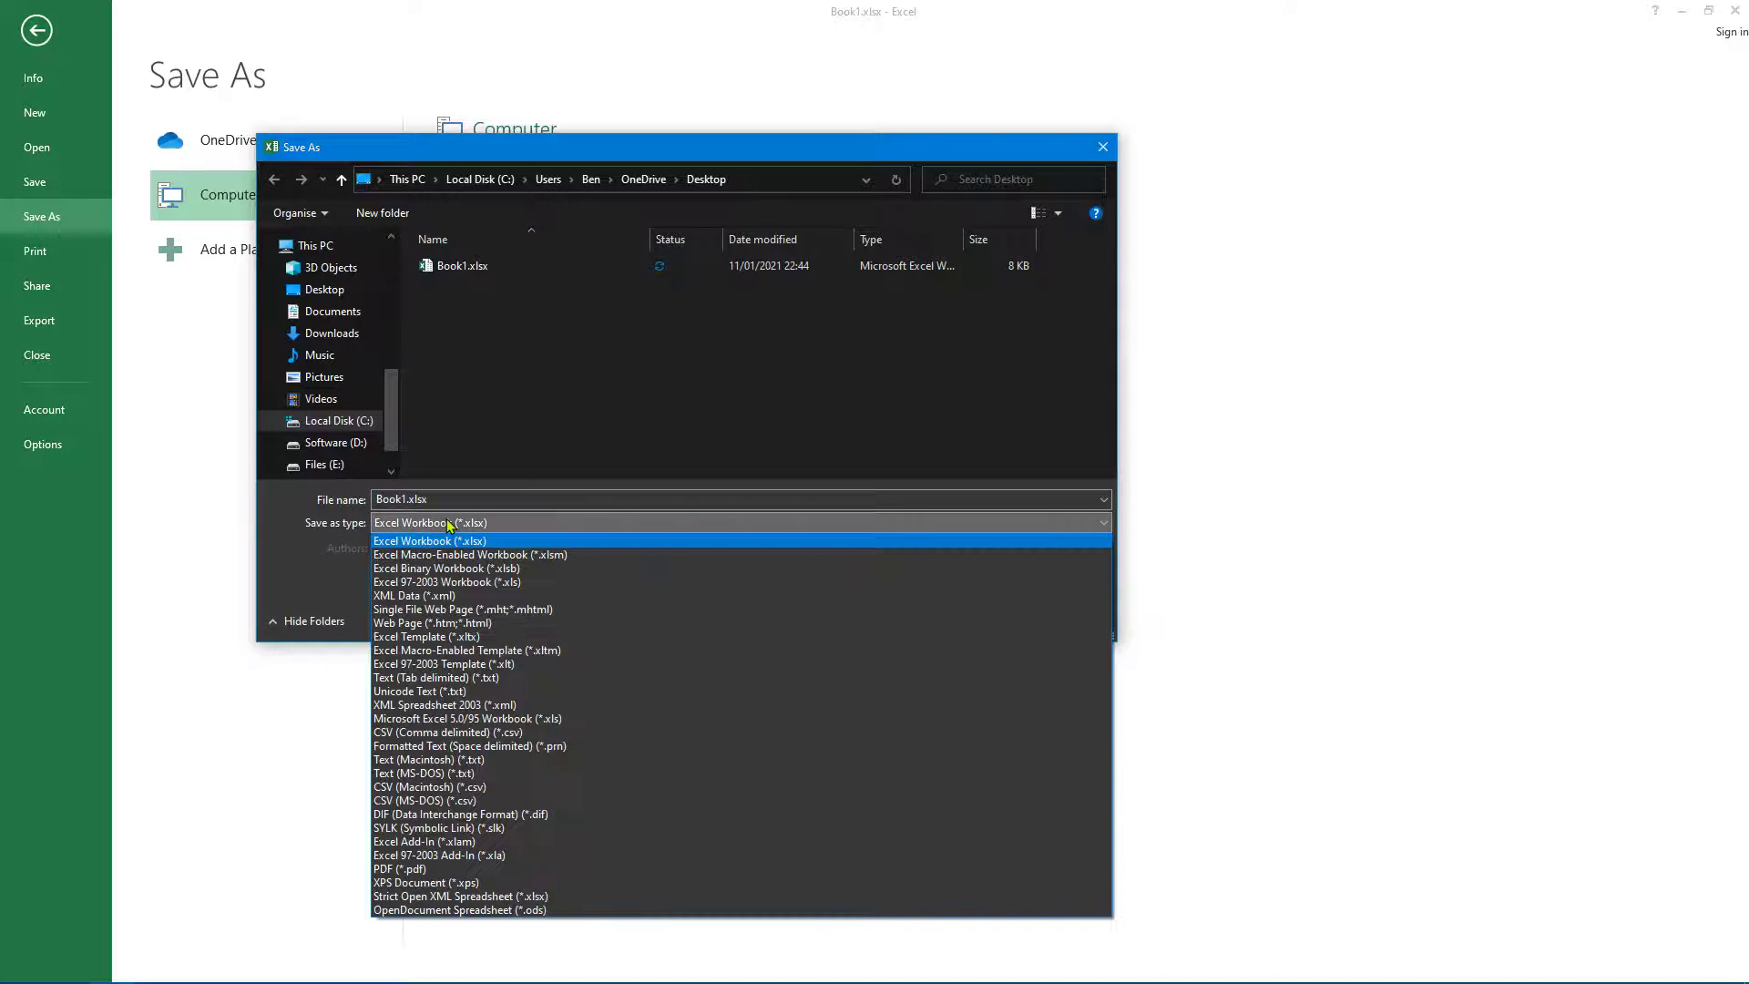
left_click(428, 735)
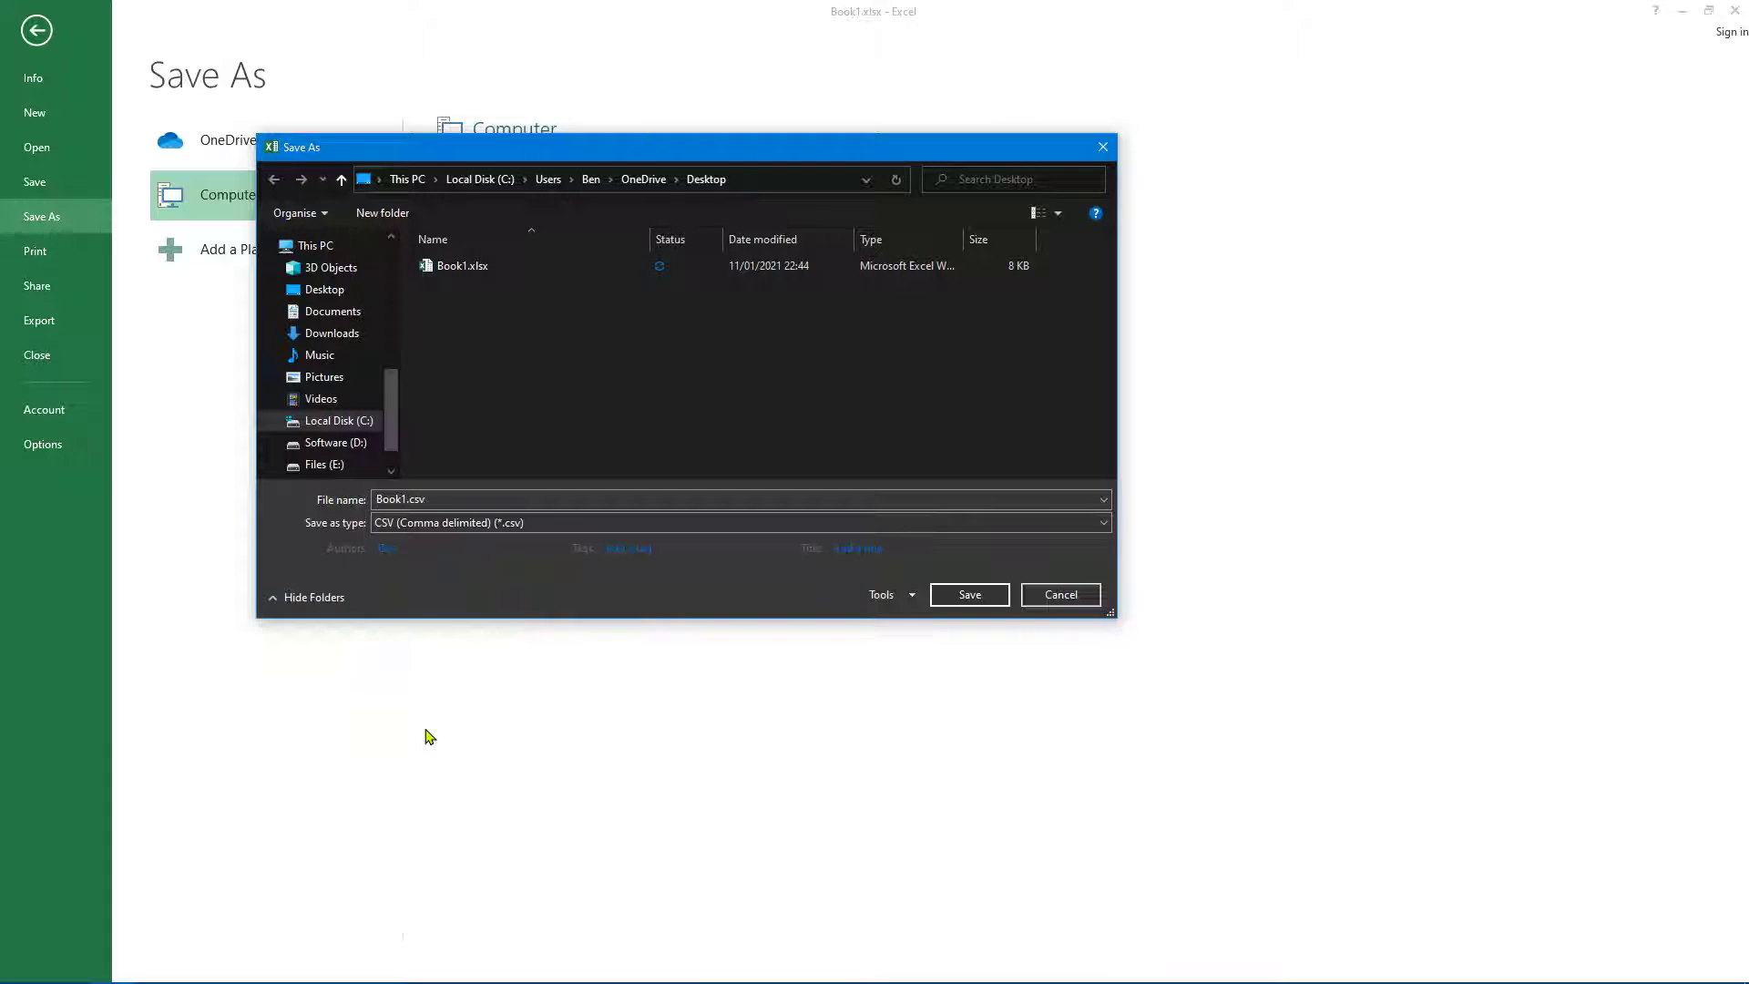
- Save as Book1.csv, keep the CSV format, and close Excel without saving
left_click(957, 606)
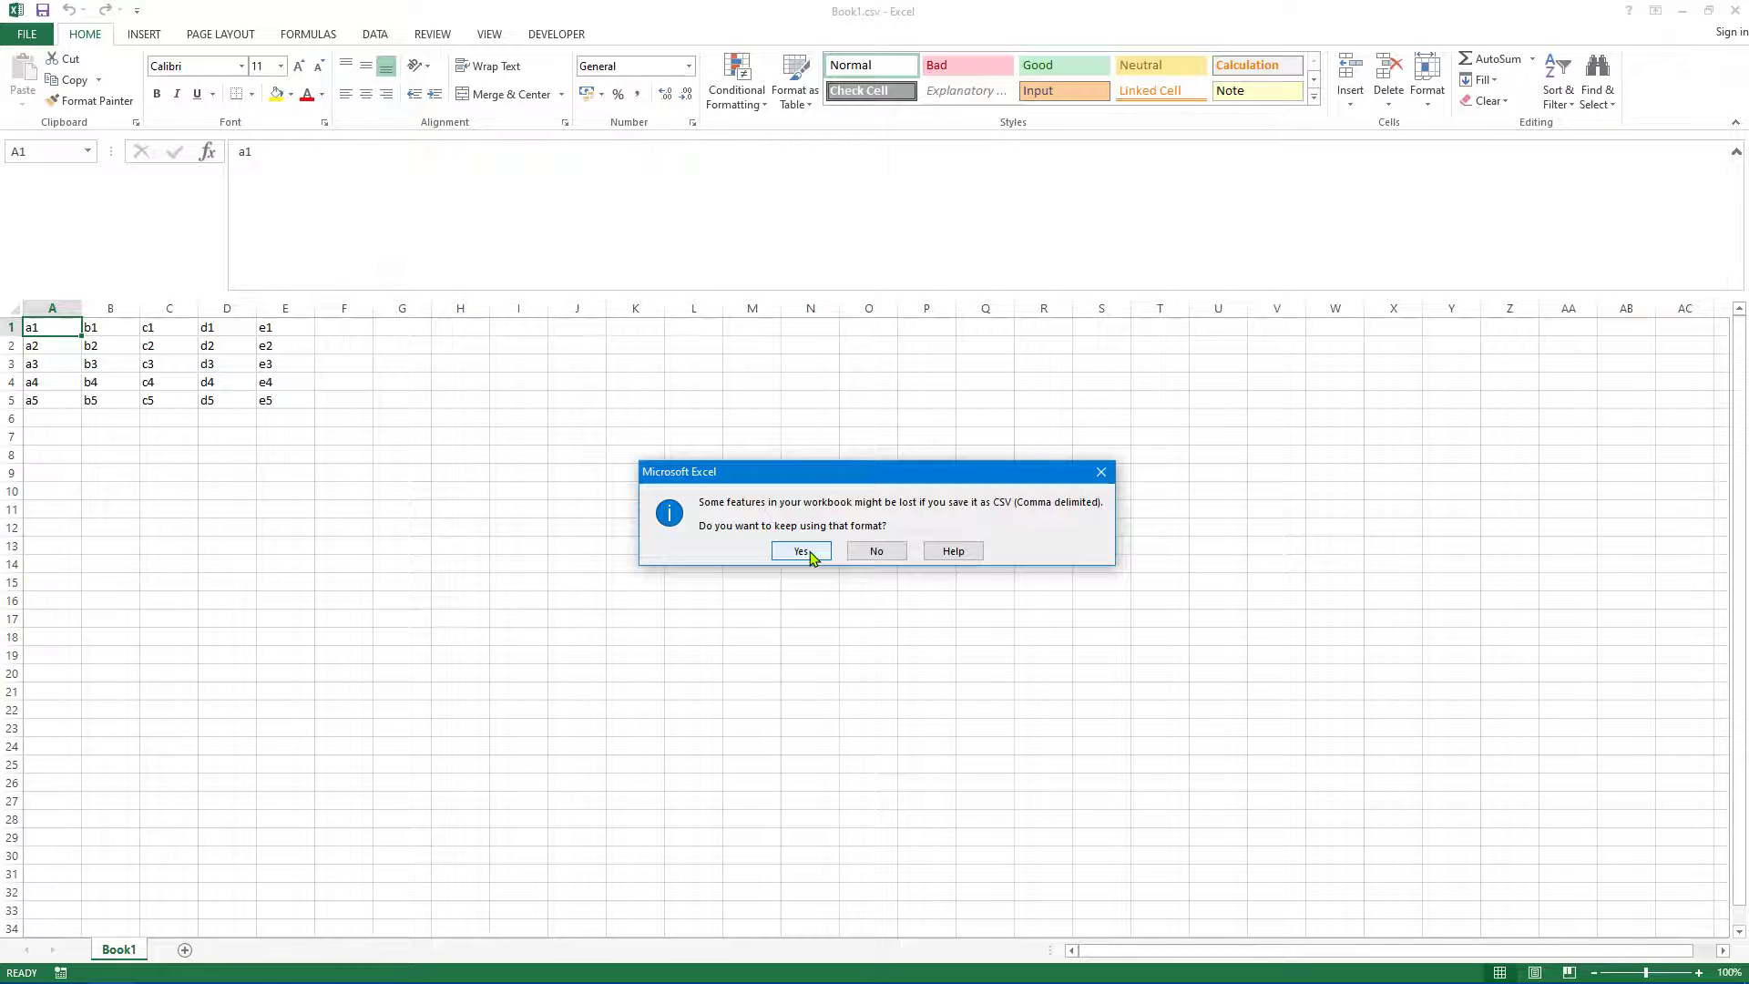
left_click(802, 551)
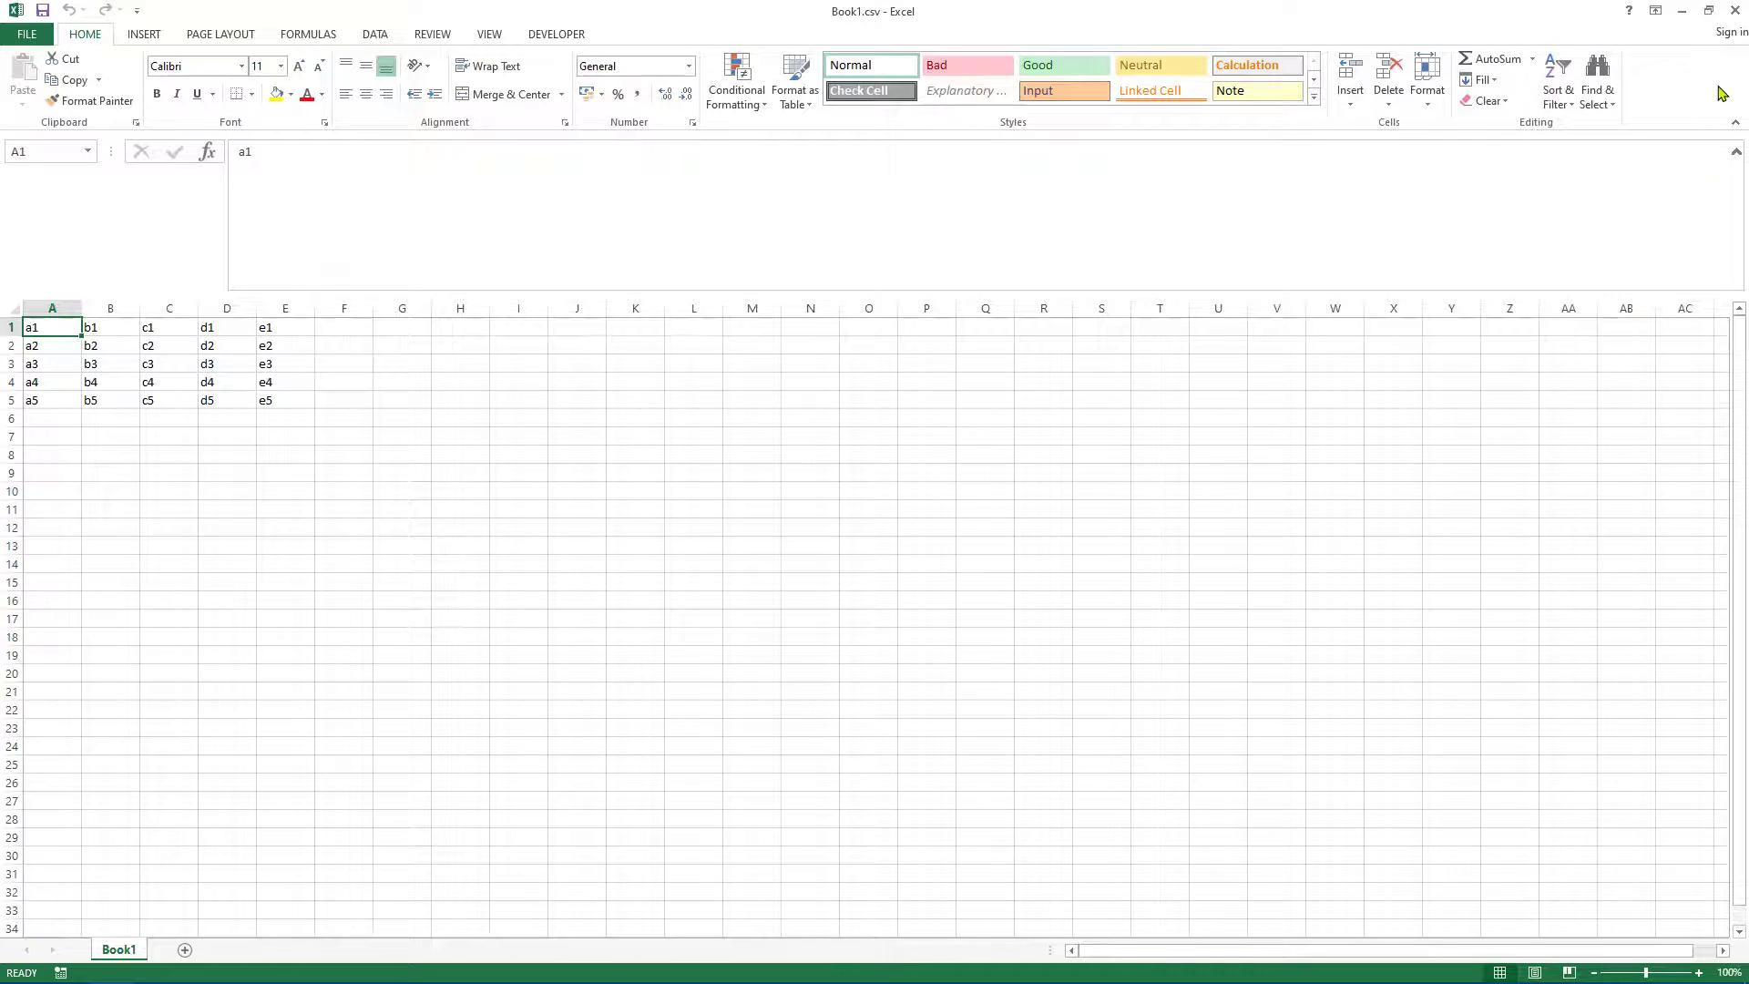
left_click(1736, 10)
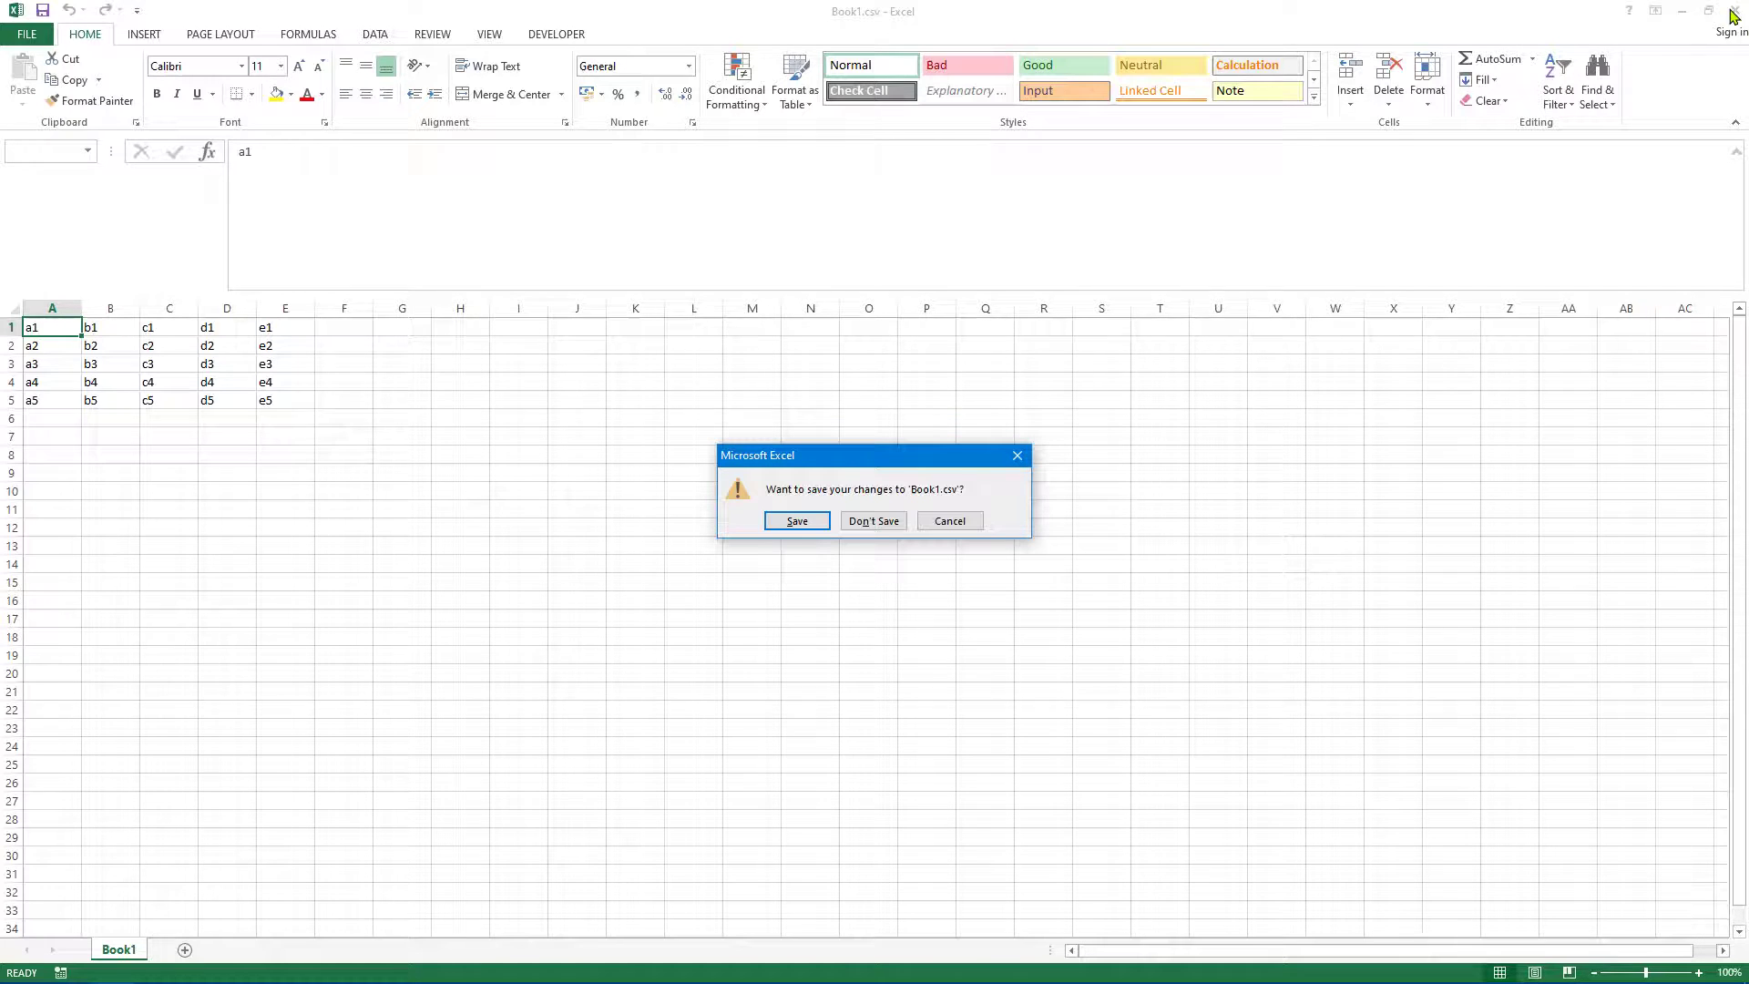
left_click(888, 521)
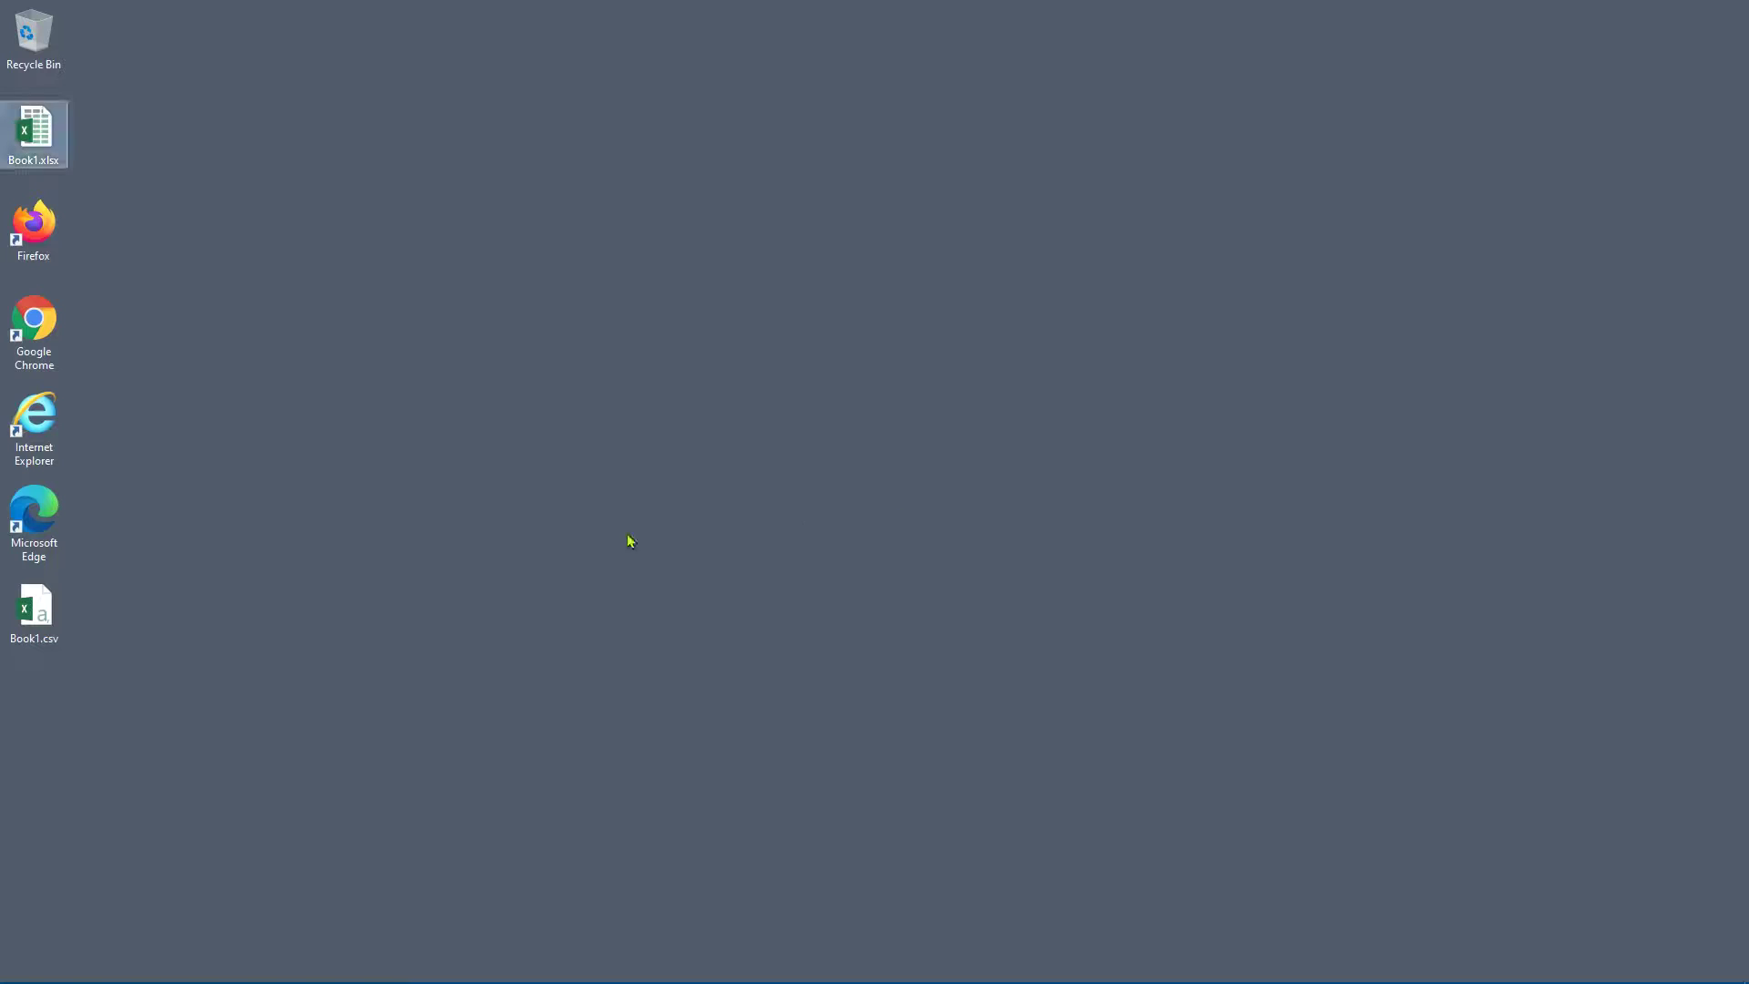
- Open Book1.csv from the desktop with Edit with Notepad++
right_click(36, 625)
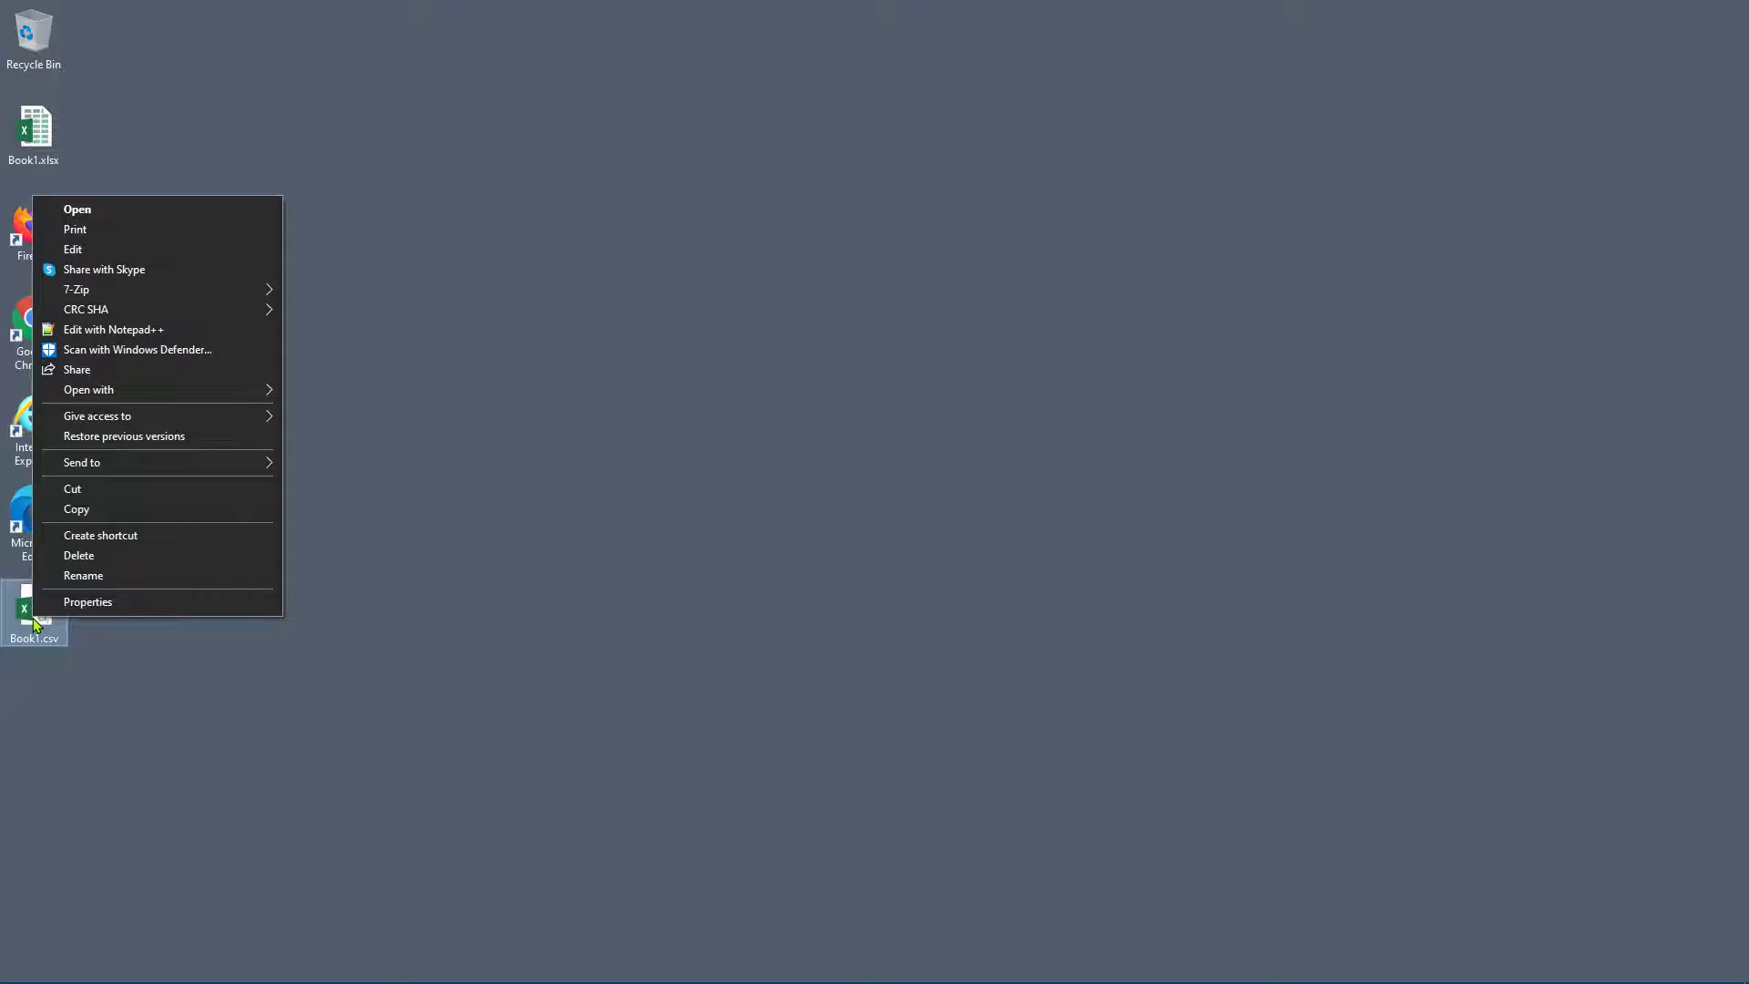
left_click(146, 334)
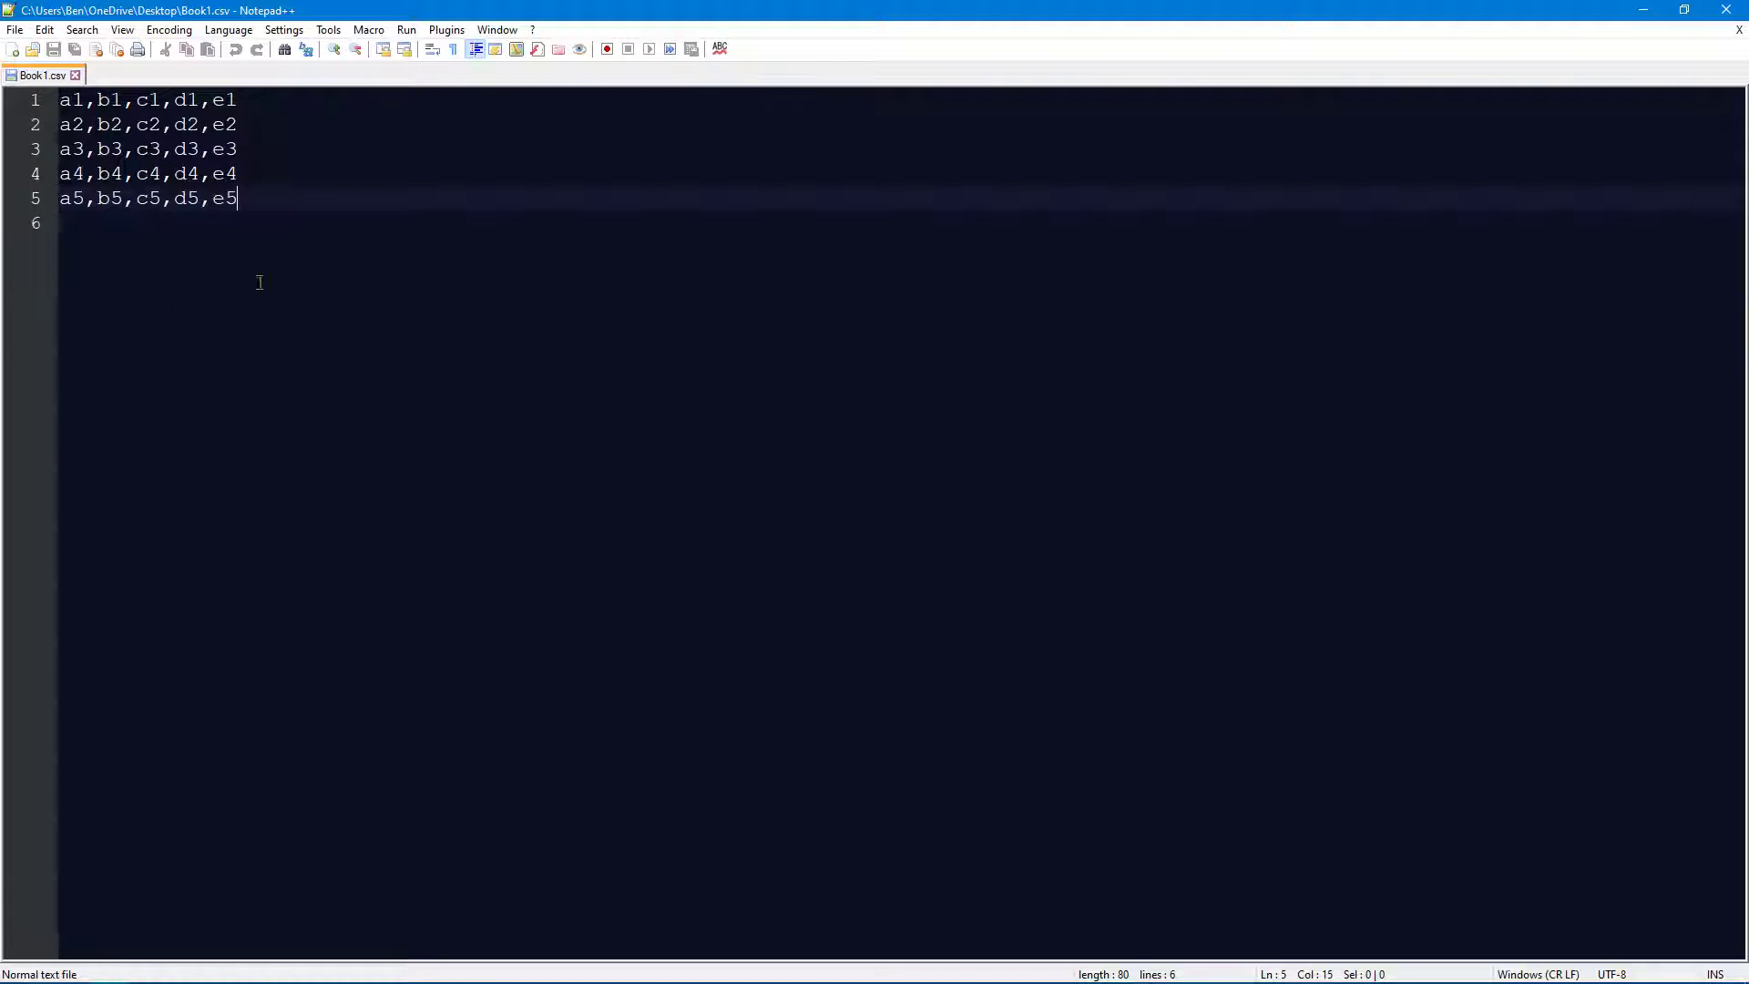
double_click(145, 150)
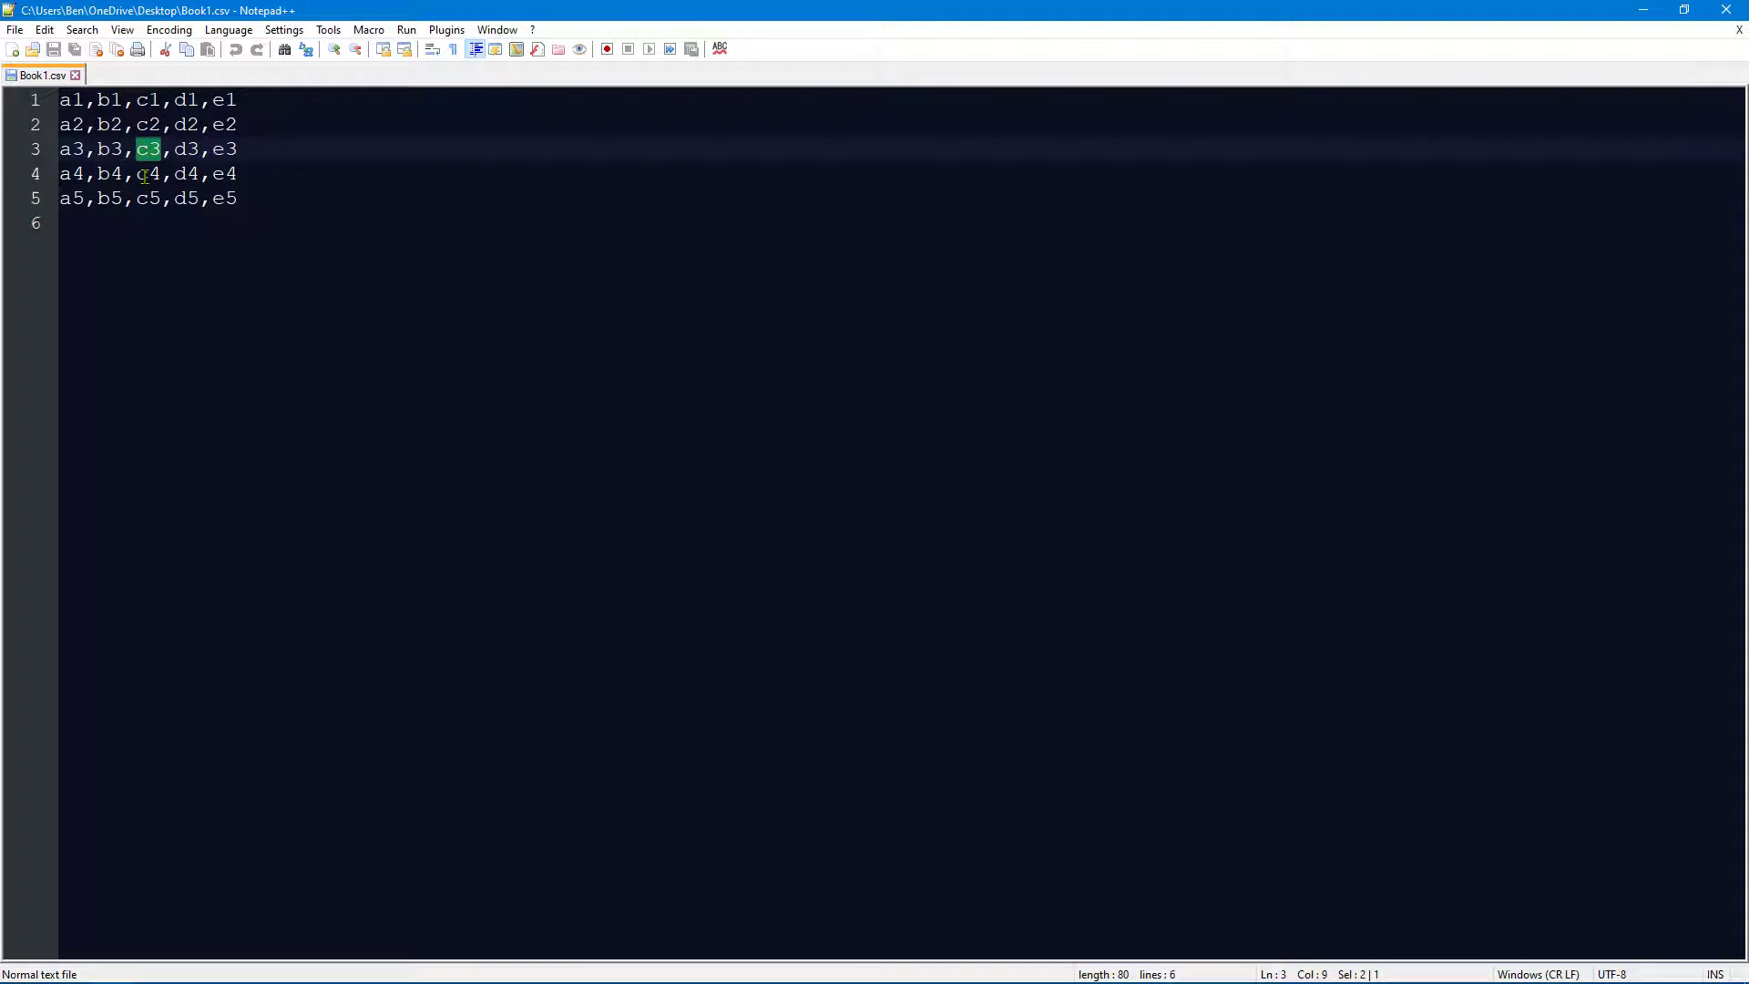
double_click(147, 173)
left_click(162, 212)
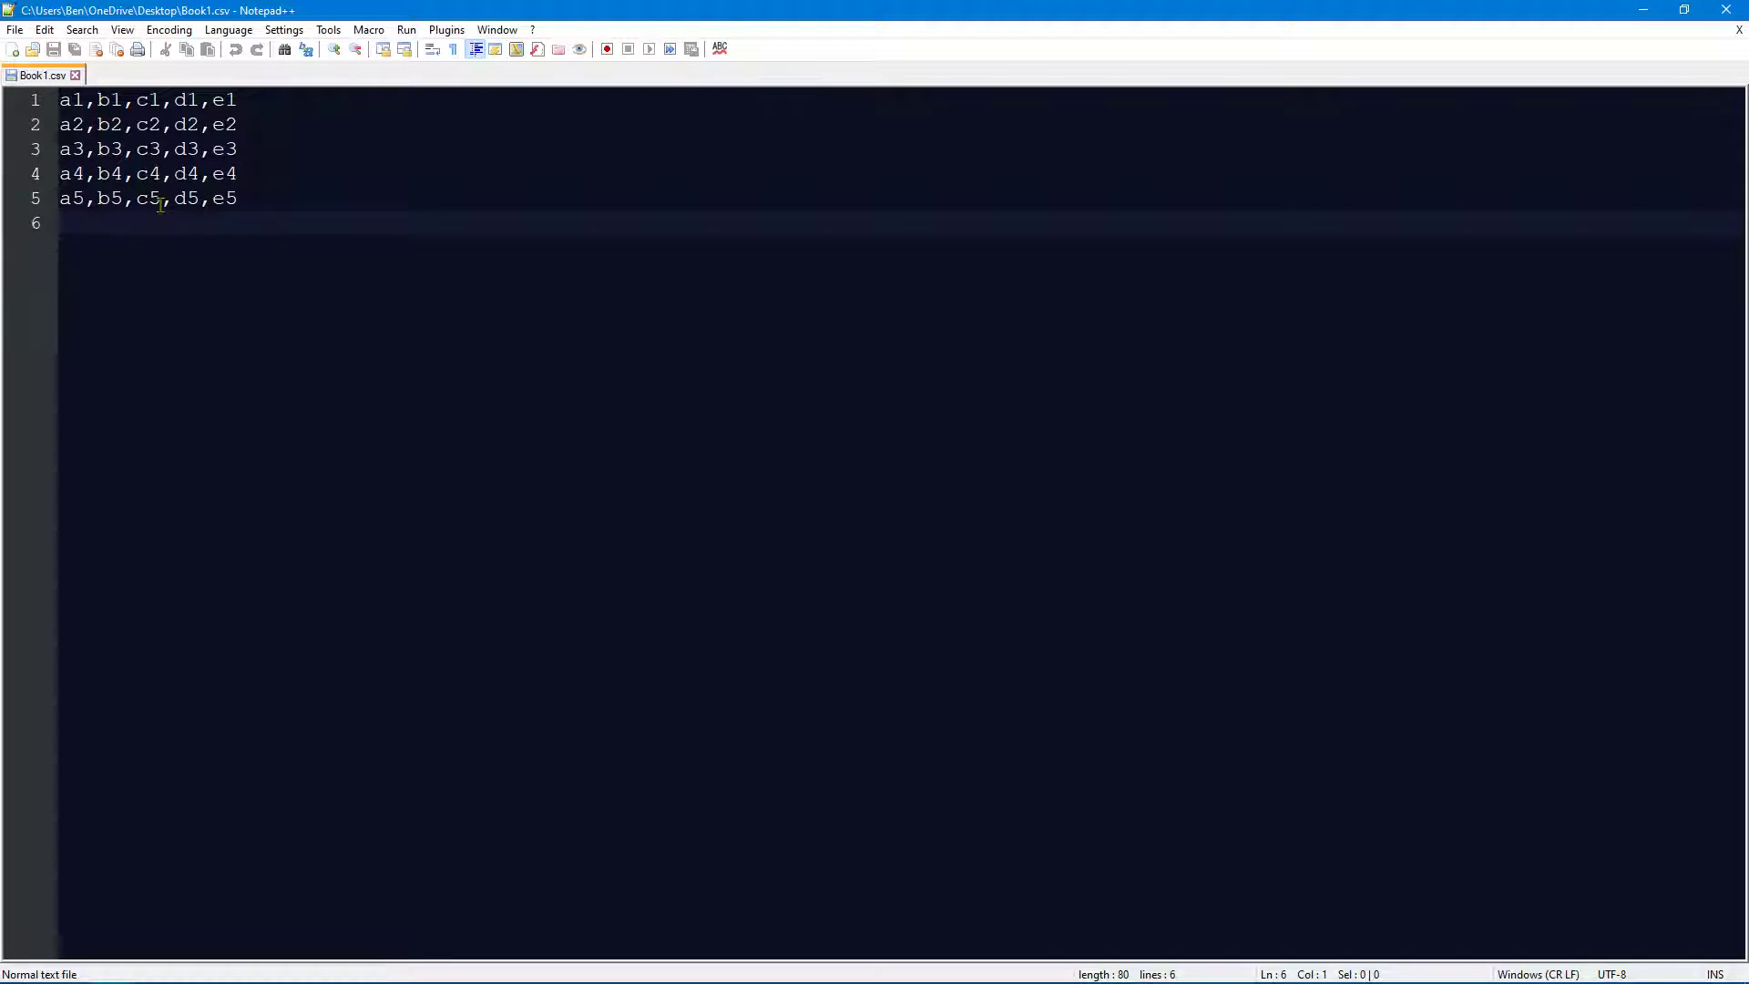
left_click_drag(162, 199, 173, 202)
left_click(171, 235)
left_click_drag(161, 202, 171, 203)
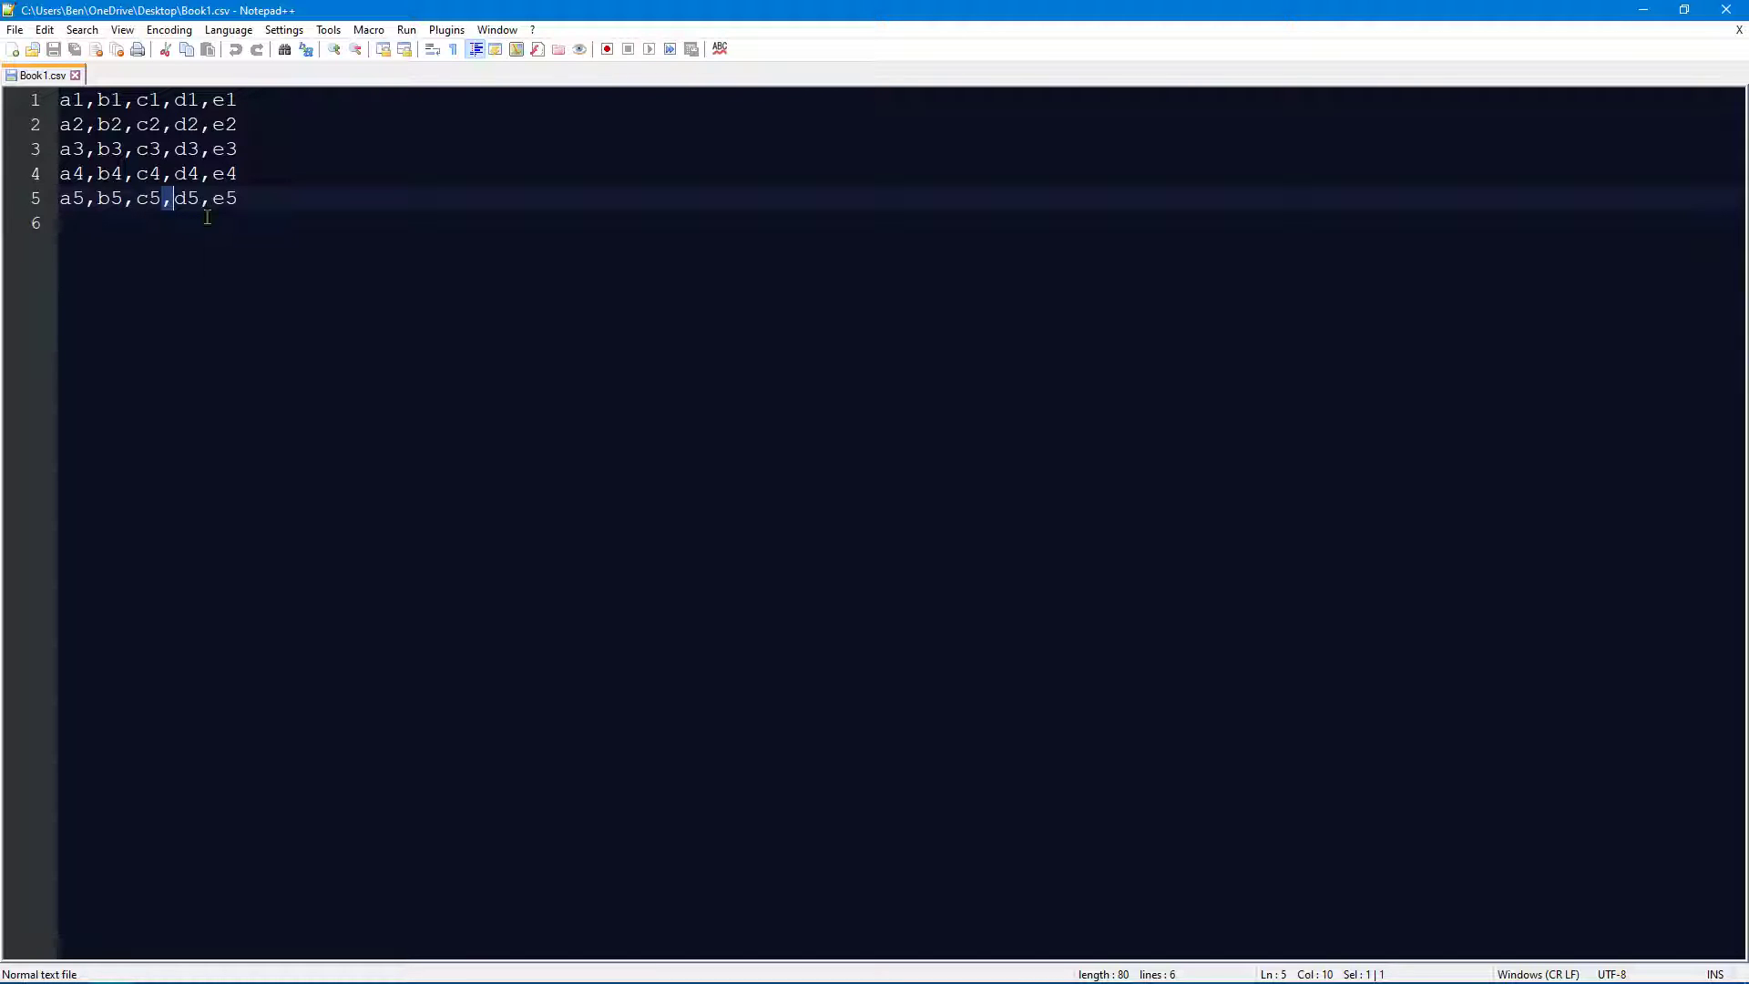
double_click(187, 197)
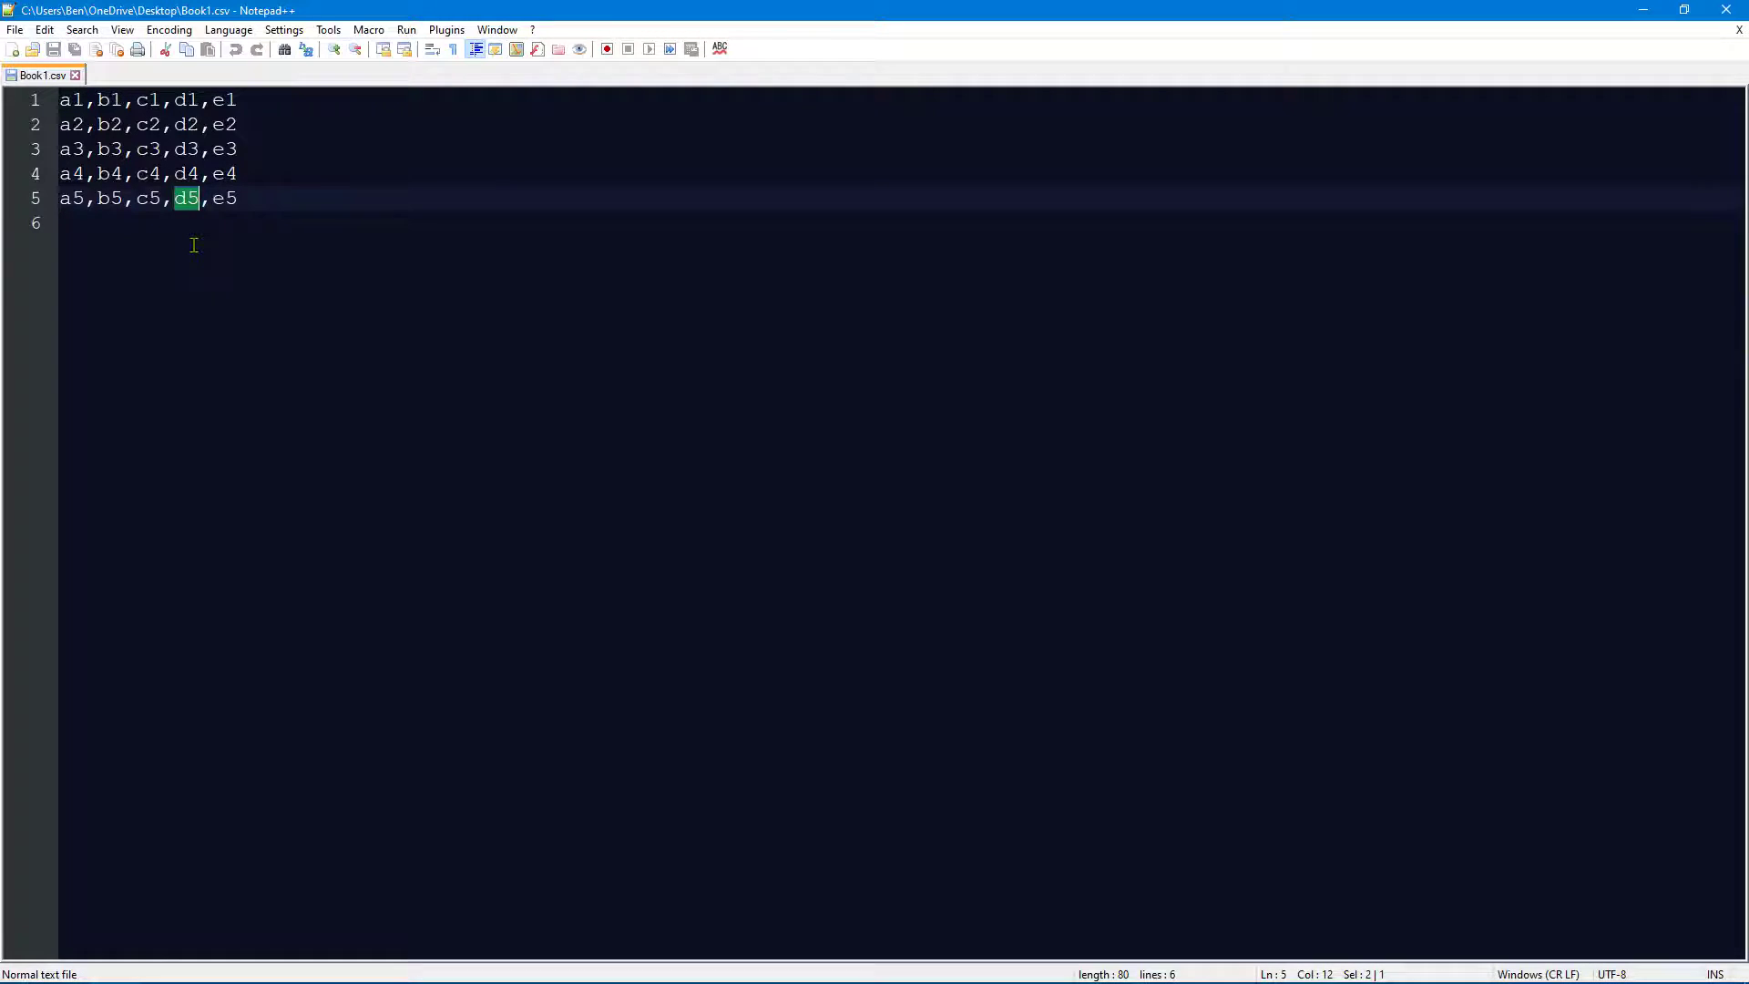
left_click(251, 199)
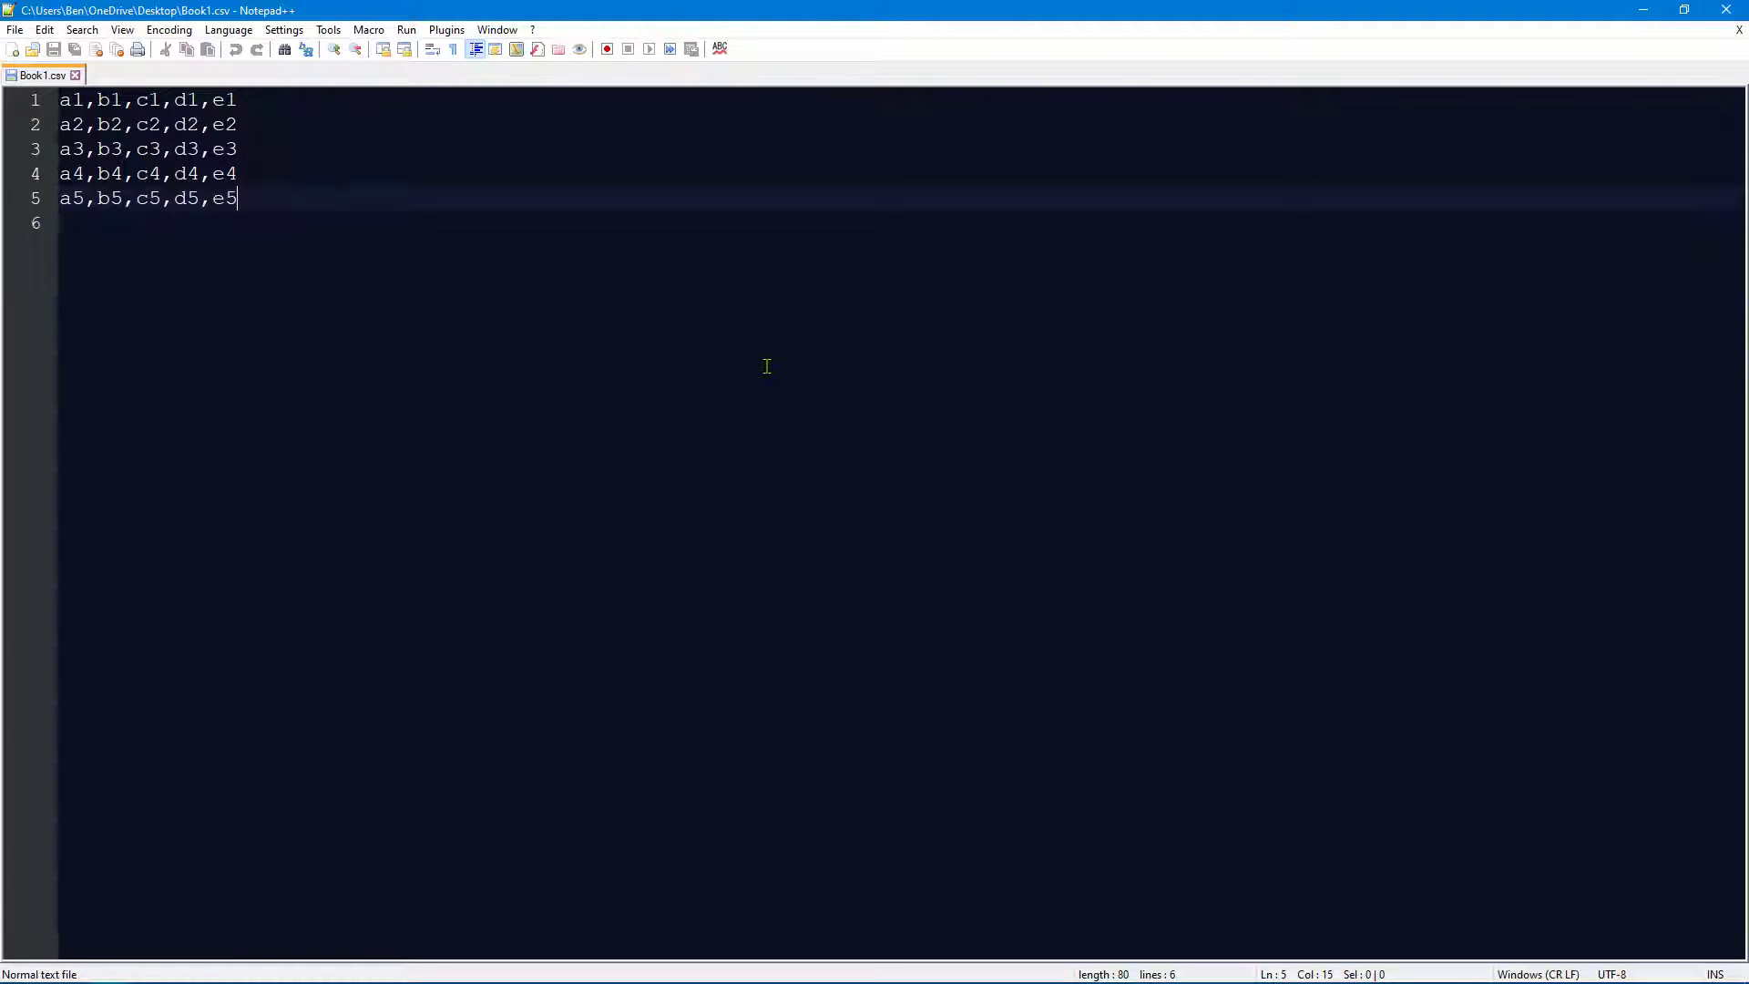
- Close Notepad++, delete Book1.csv and empty the Recycle Bin to remove it permanently
left_click(1743, 11)
right_click(55, 609)
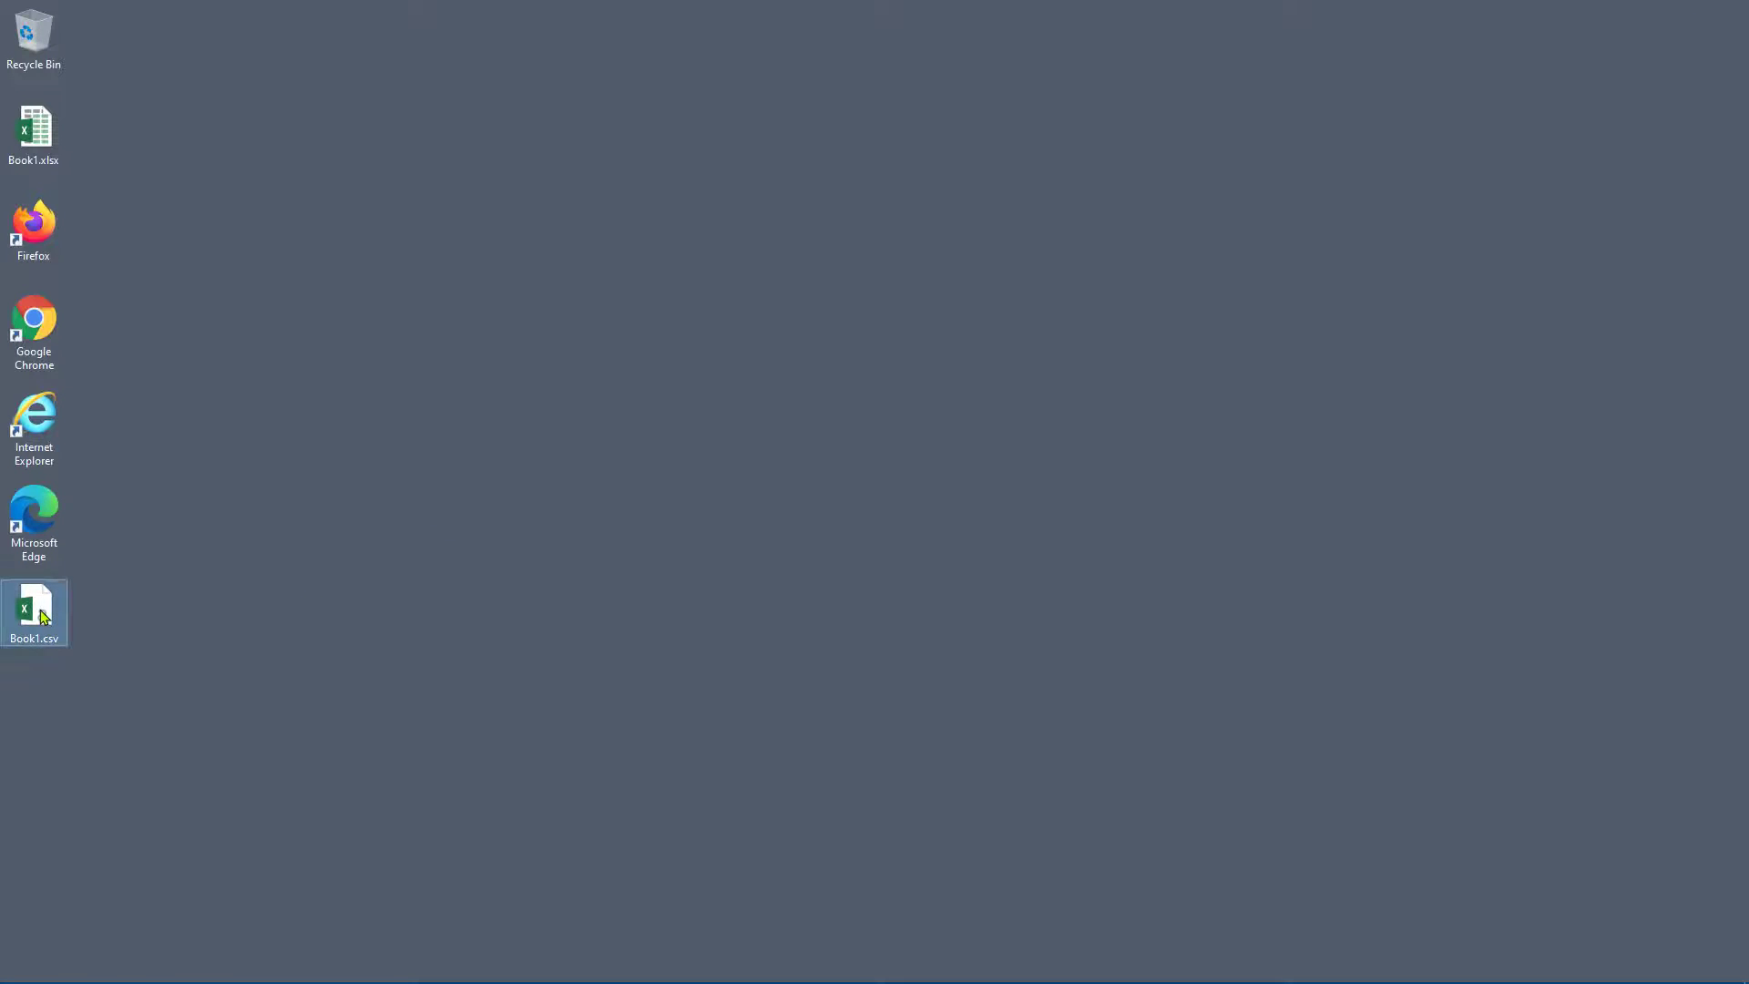
left_click(103, 551)
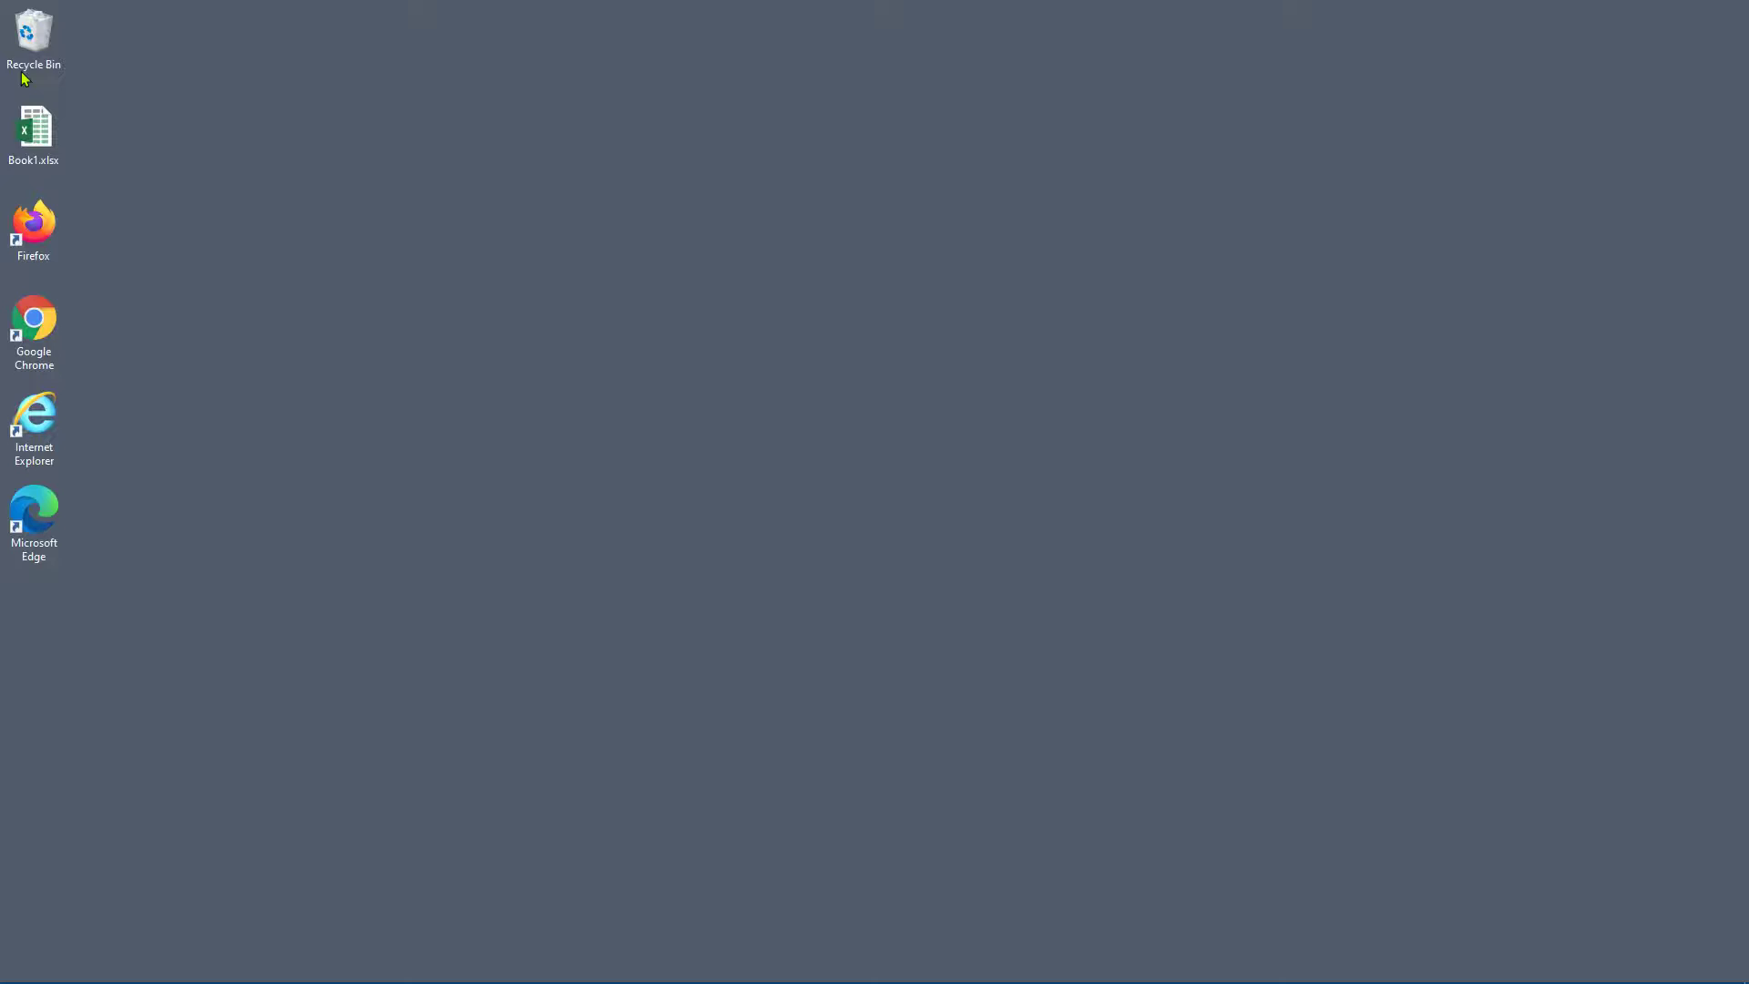
right_click(33, 31)
left_click(96, 65)
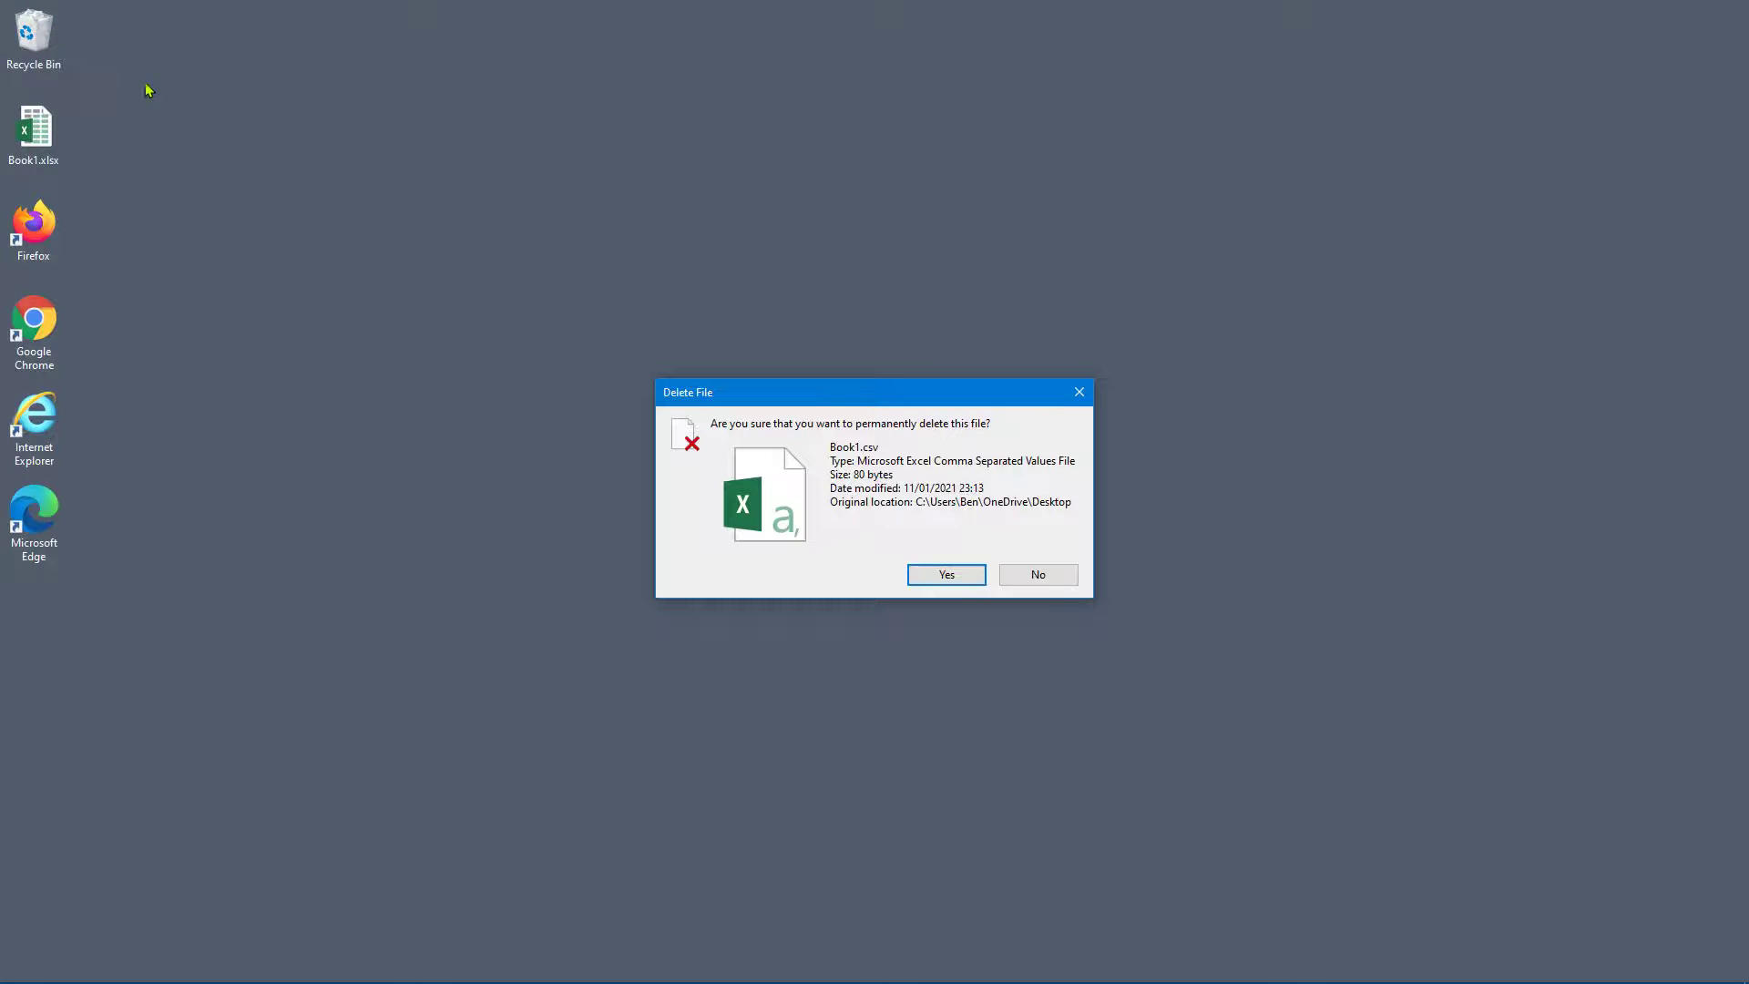
left_click(957, 576)
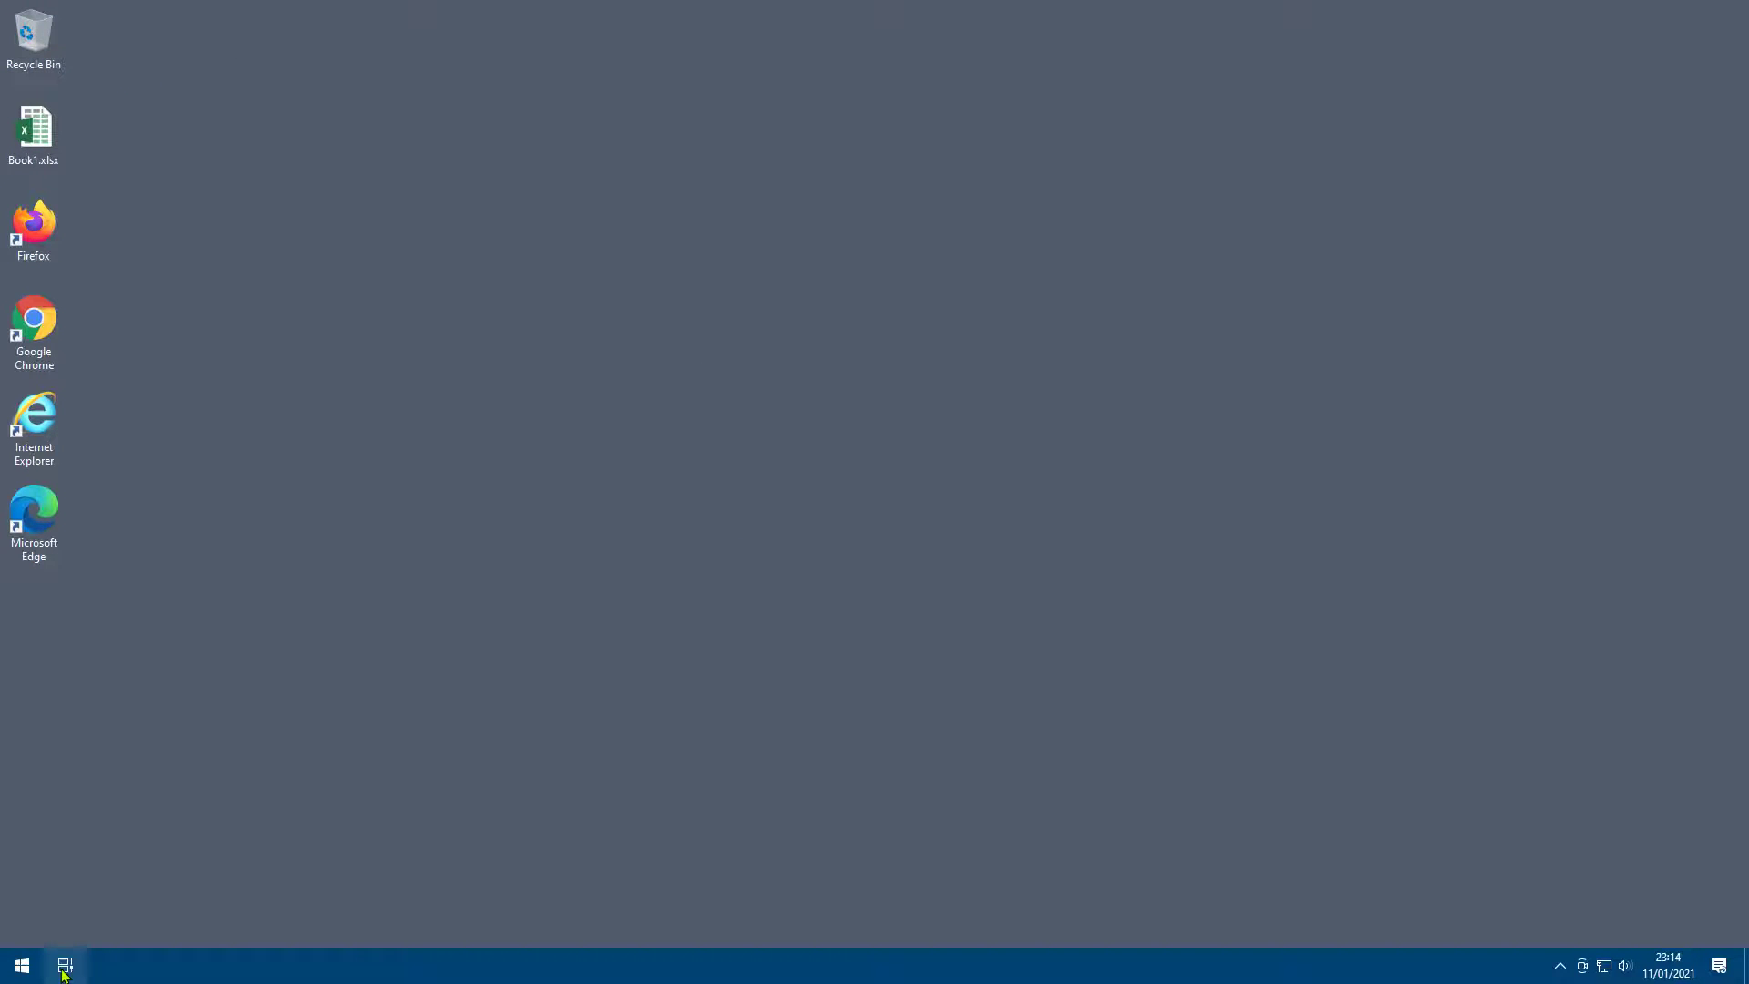
- Search the Start menu for 'region' and open the Region settings page
left_click(23, 967)
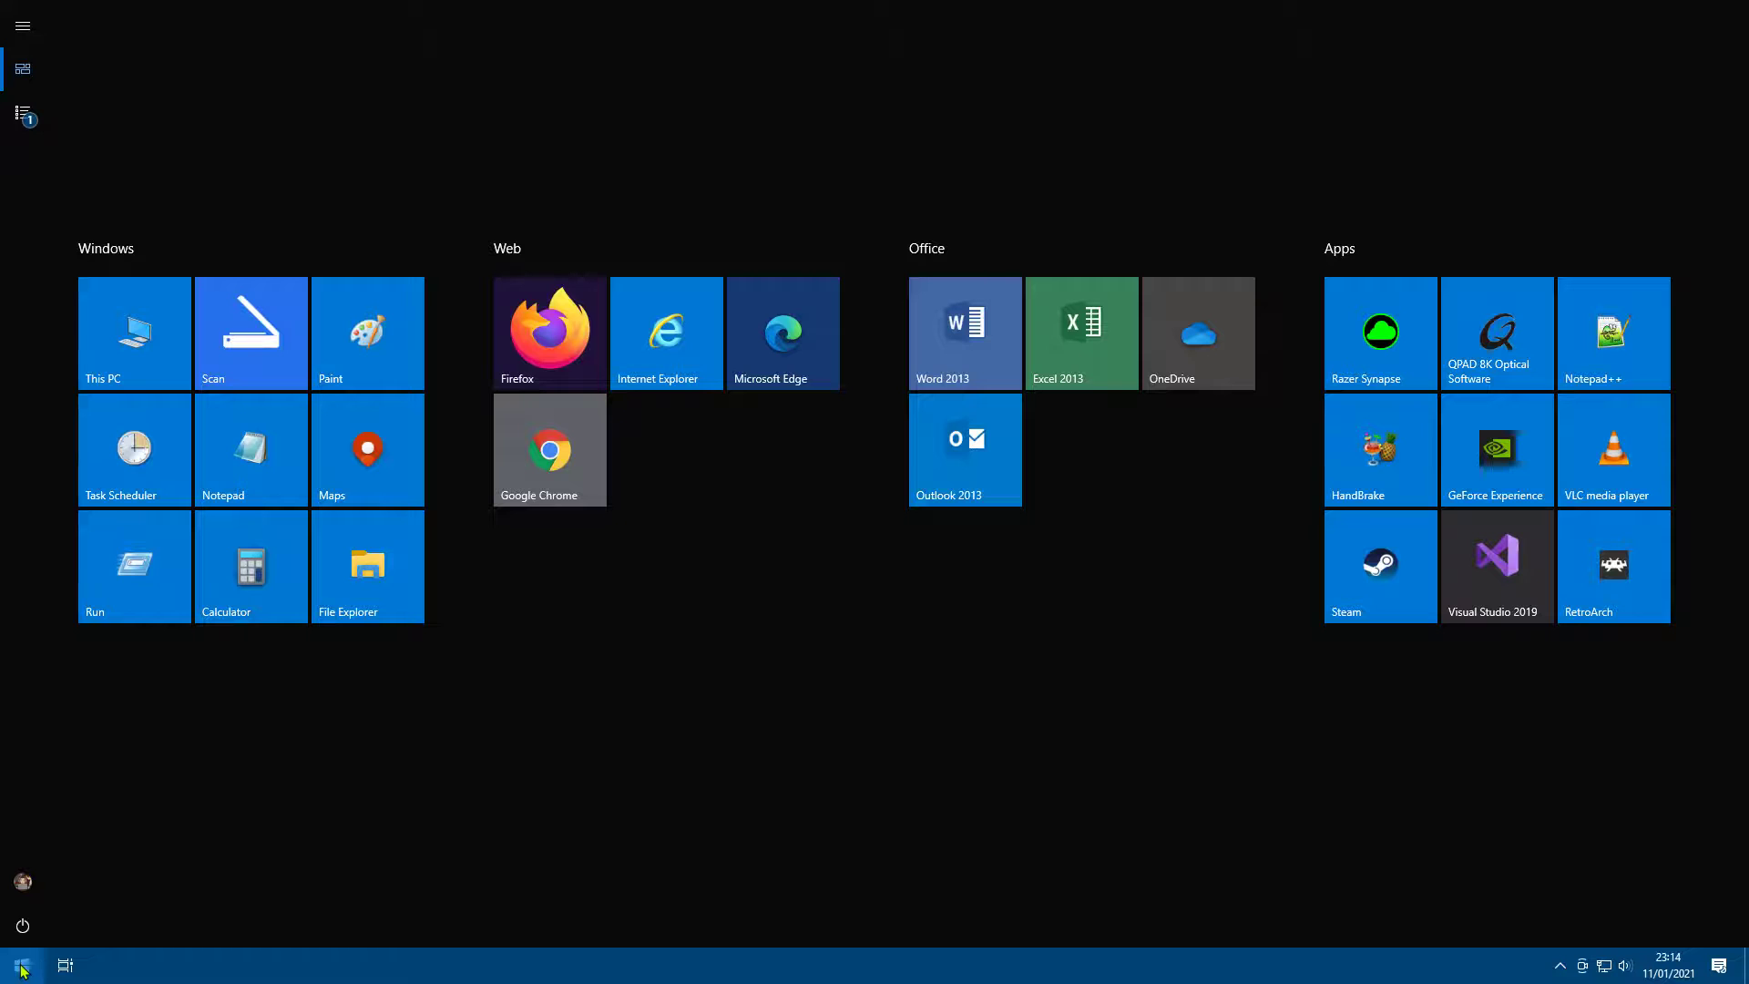
type("region")
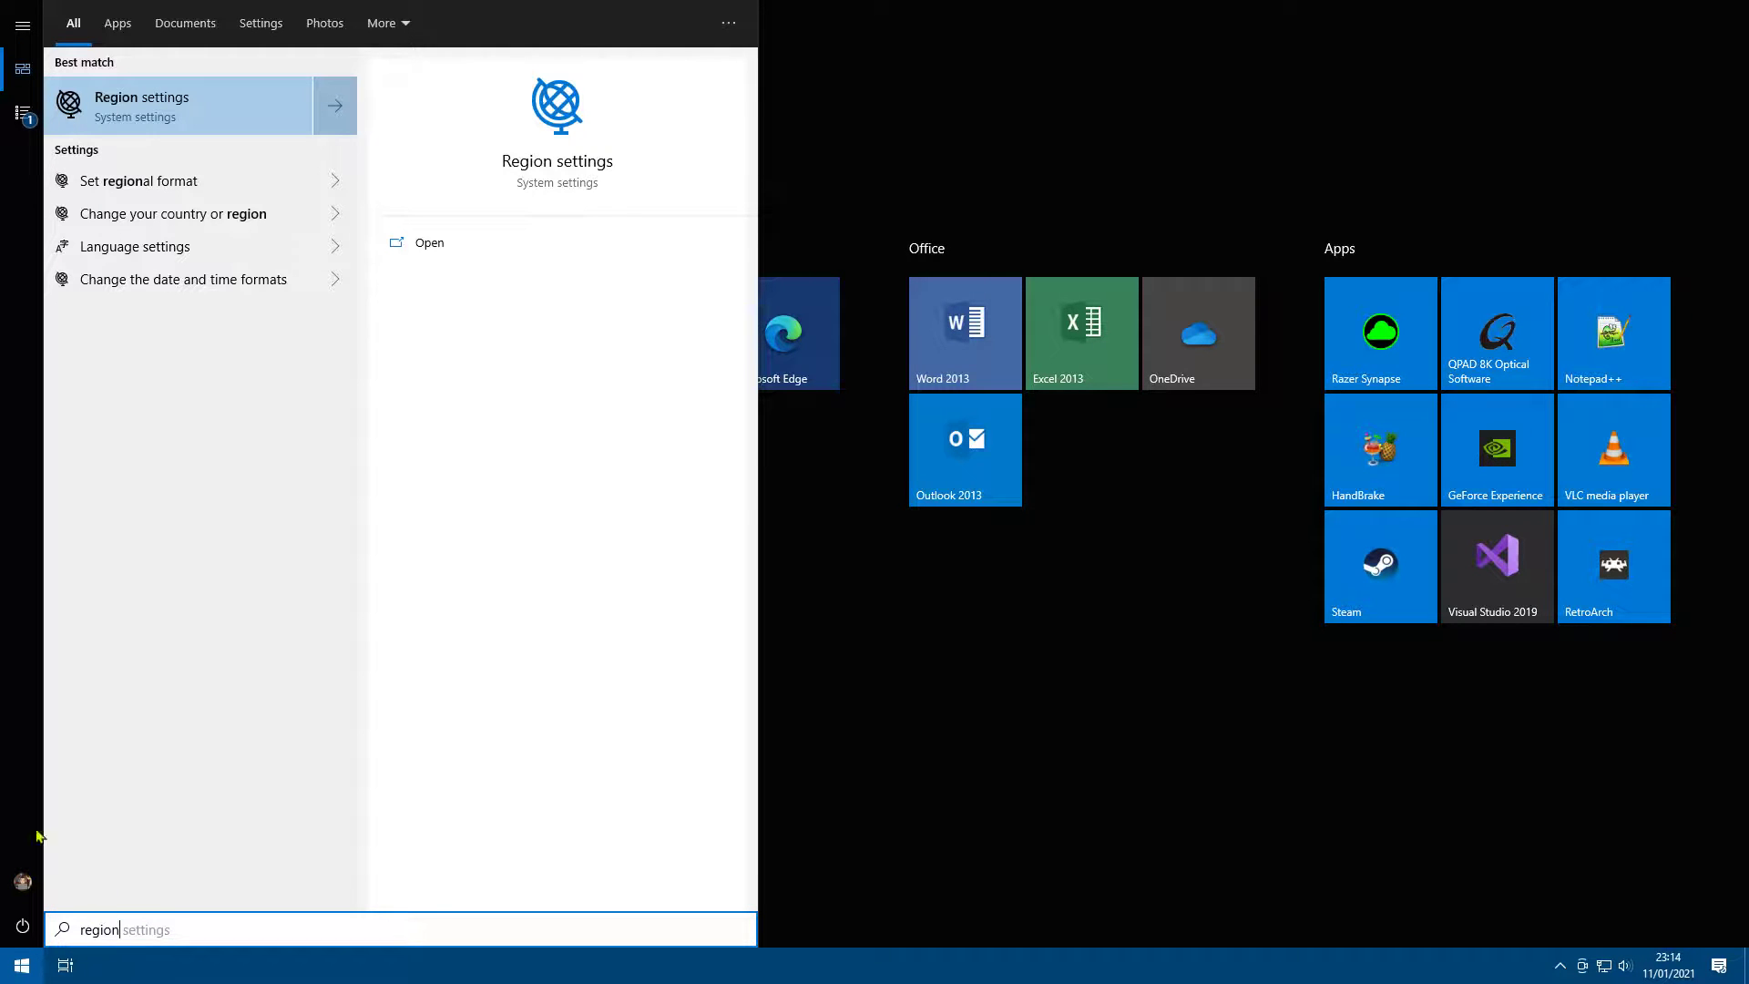
left_click(132, 108)
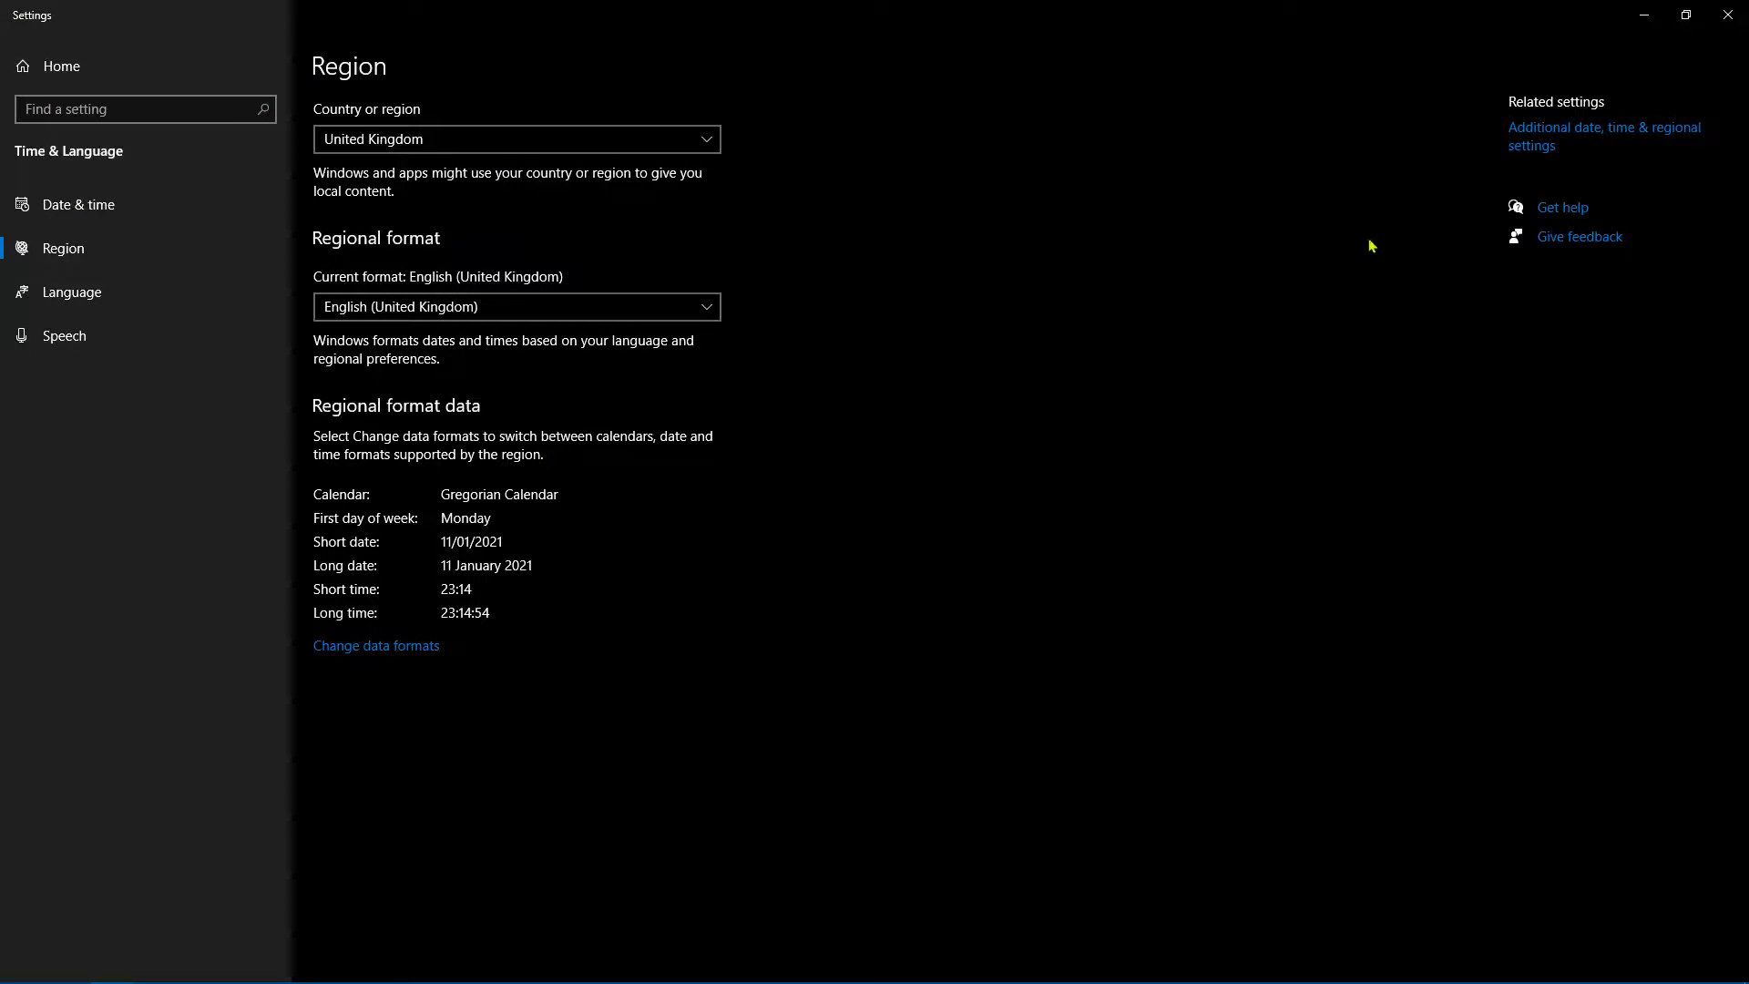
- Open Customise Format through Additional settings and delete the comma from List separator
left_click(1586, 139)
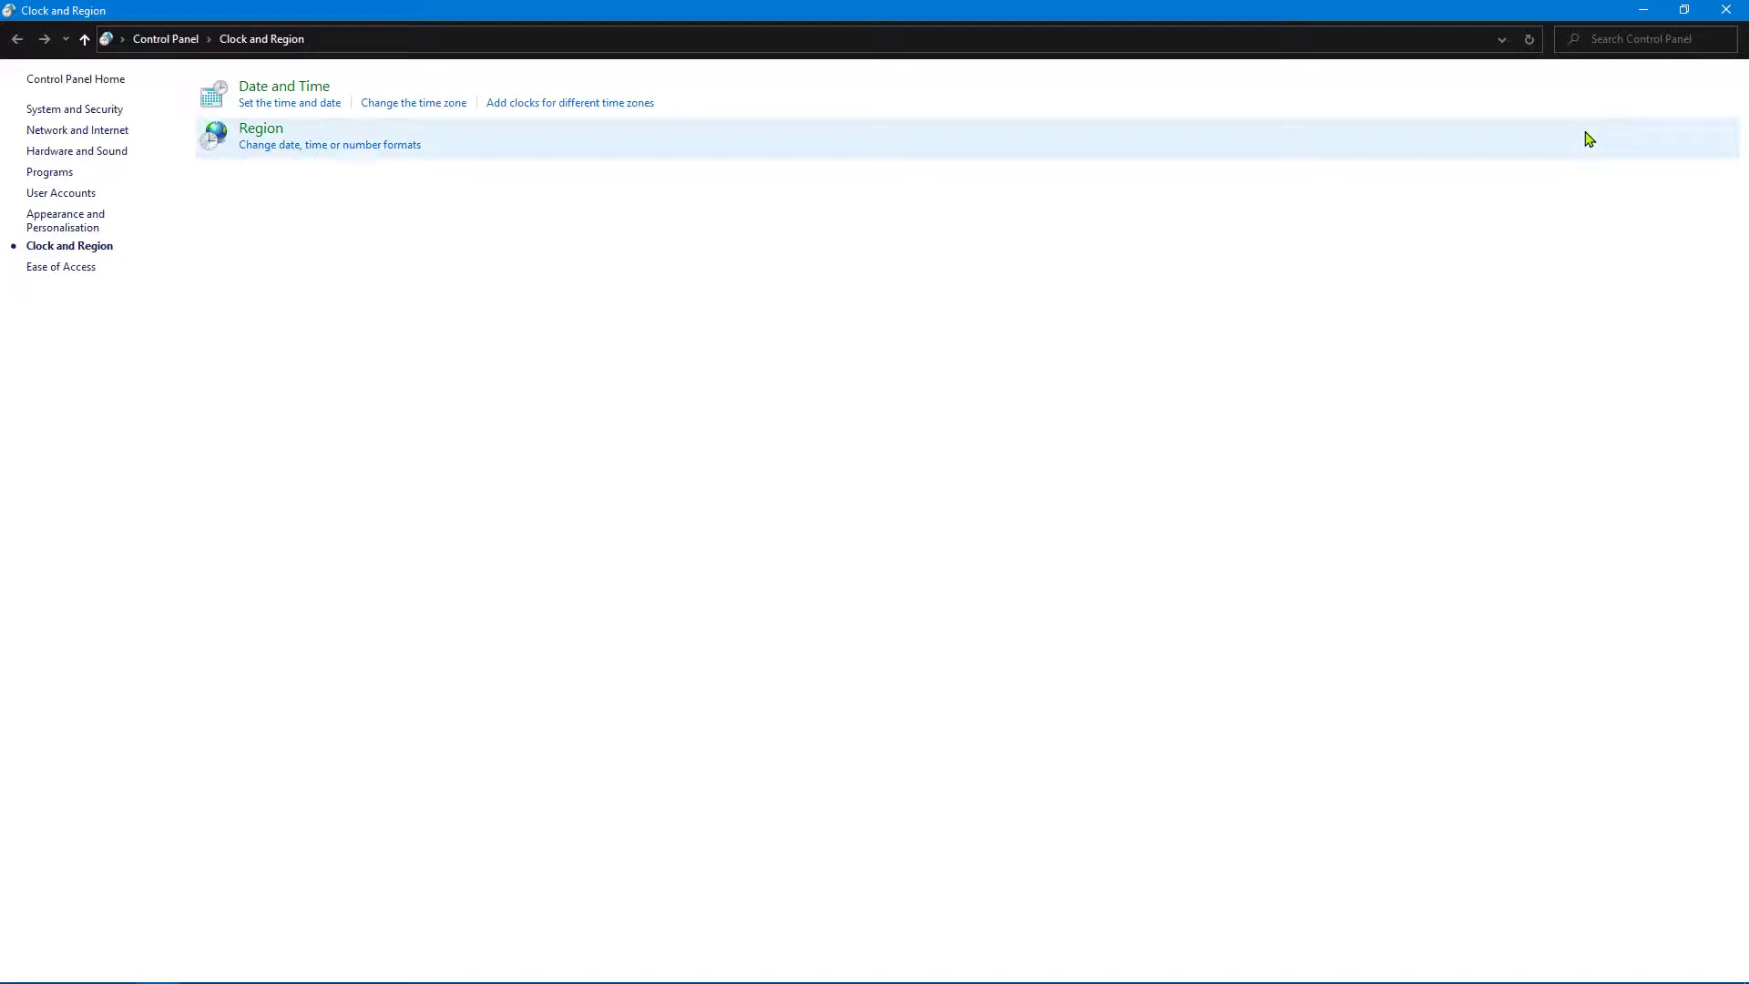
left_click(273, 149)
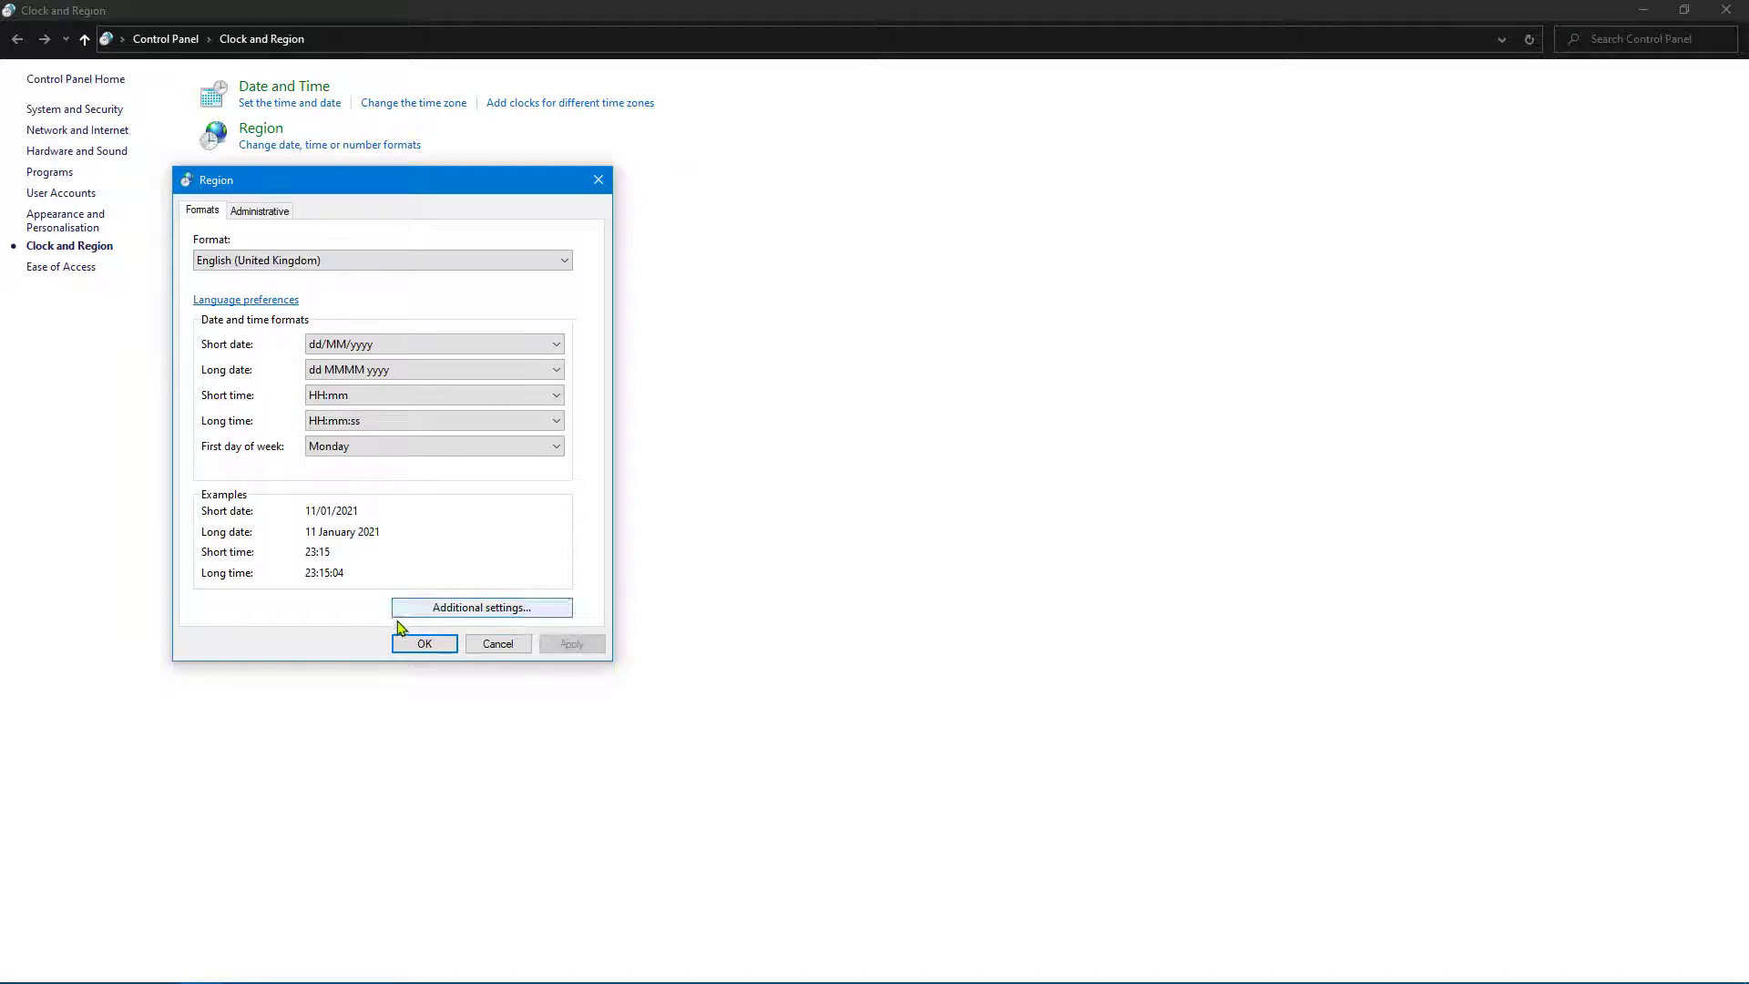
left_click(434, 608)
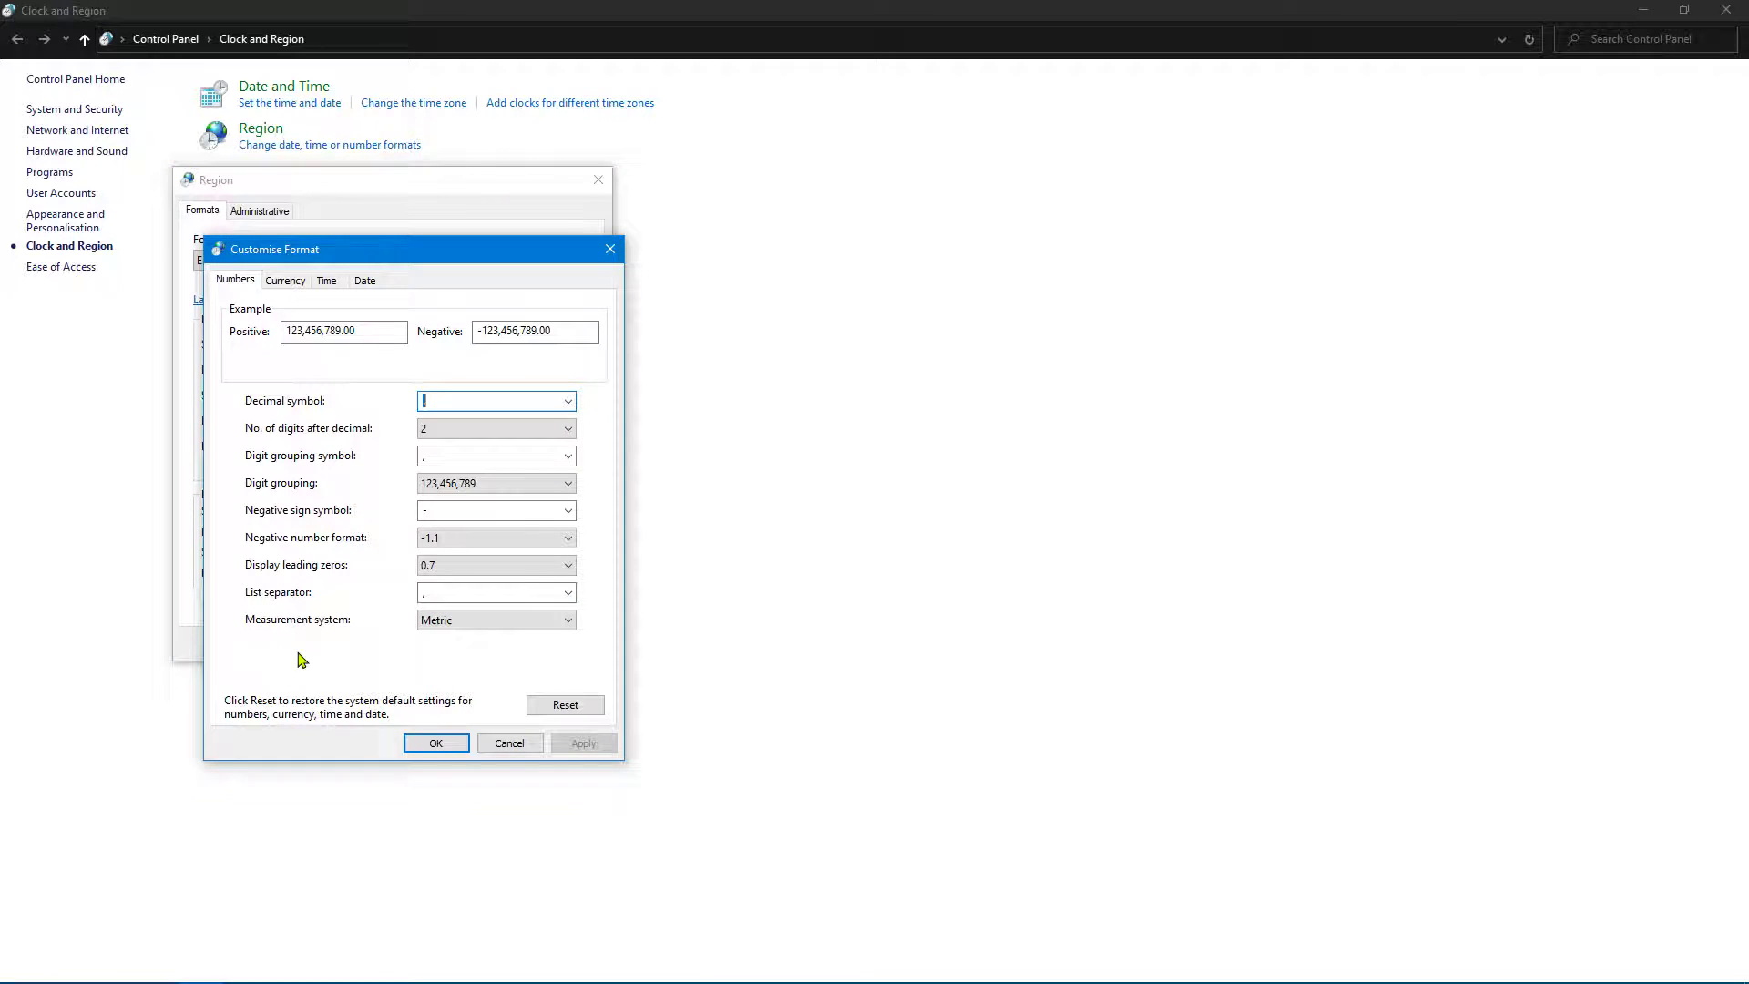
left_click(516, 594)
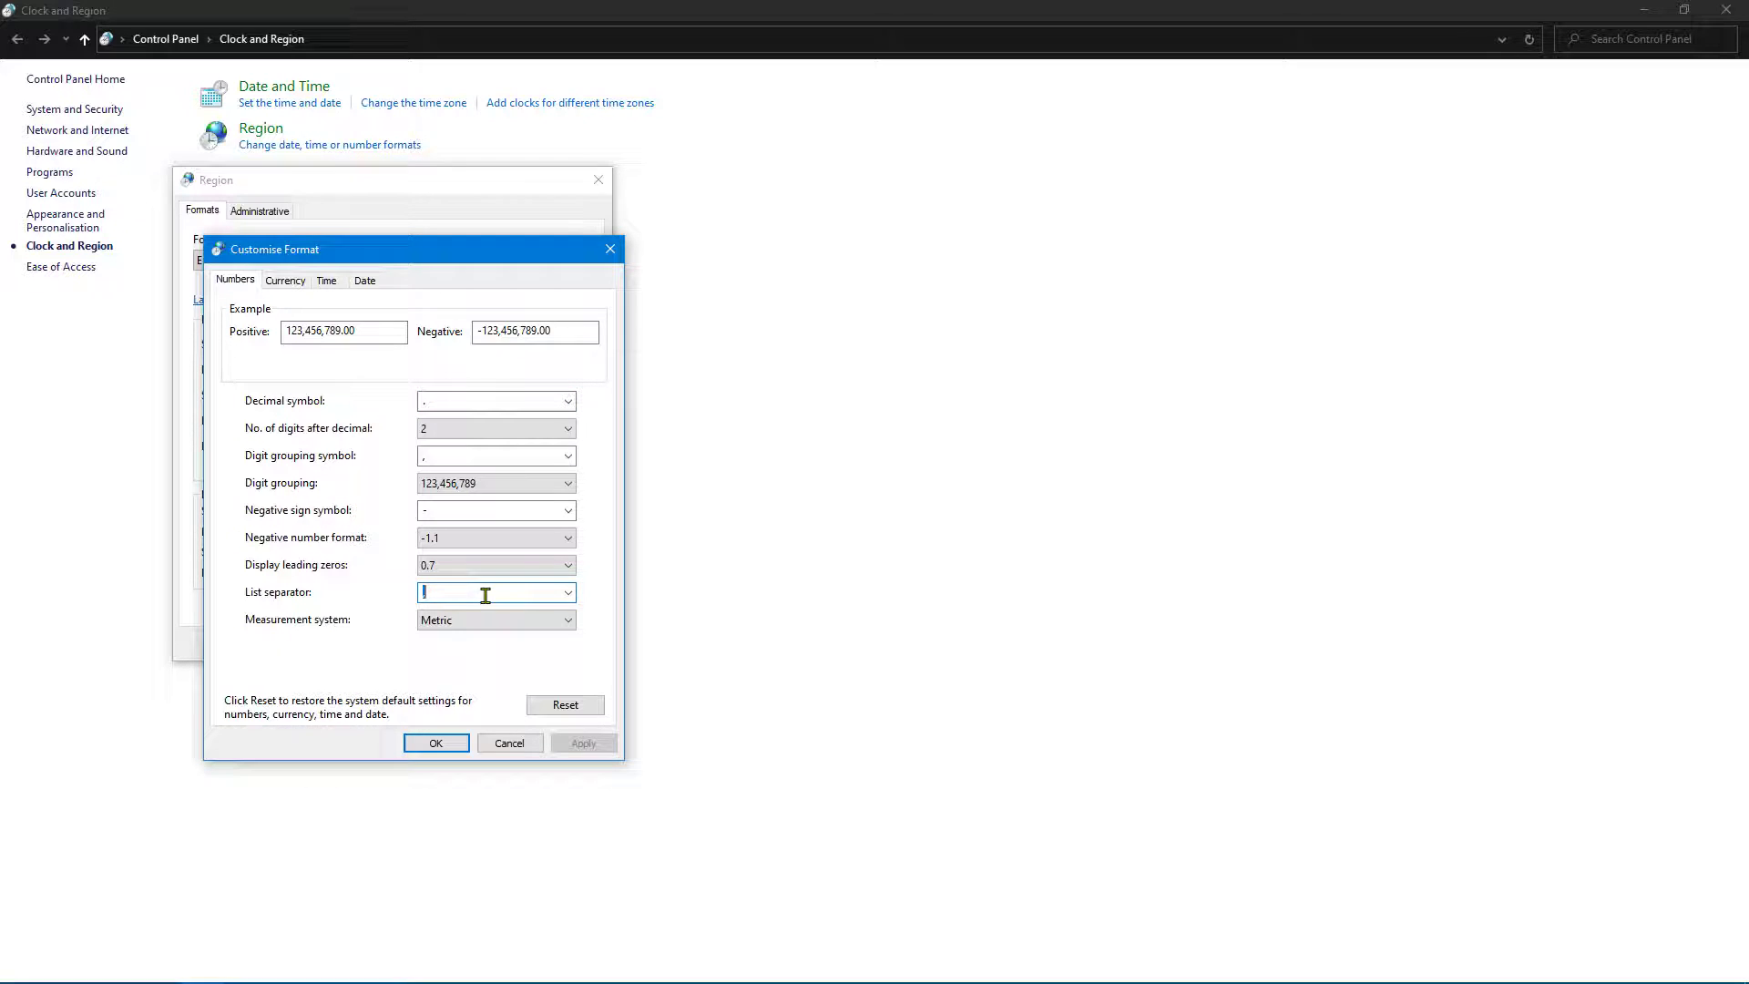
key("BackSpace")
- Apply the new list separator, minimise the settings windows, and reopen Book1.xlsx in Excel
left_click(576, 745)
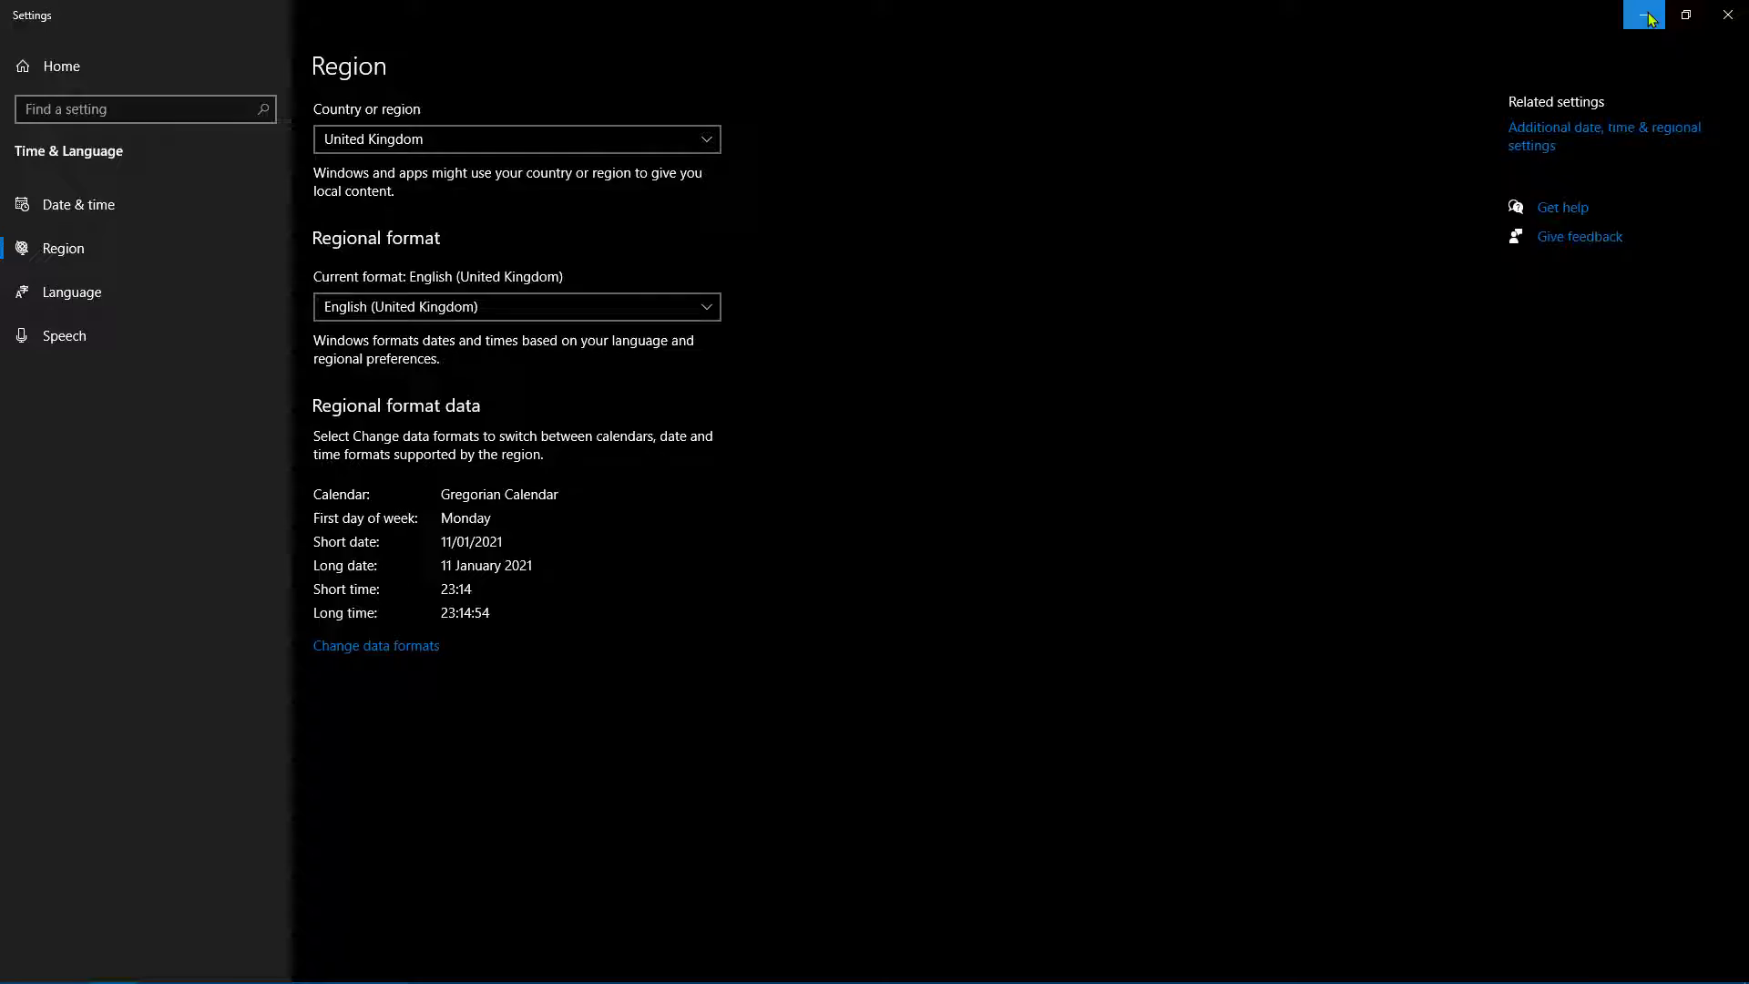
left_click(1651, 18)
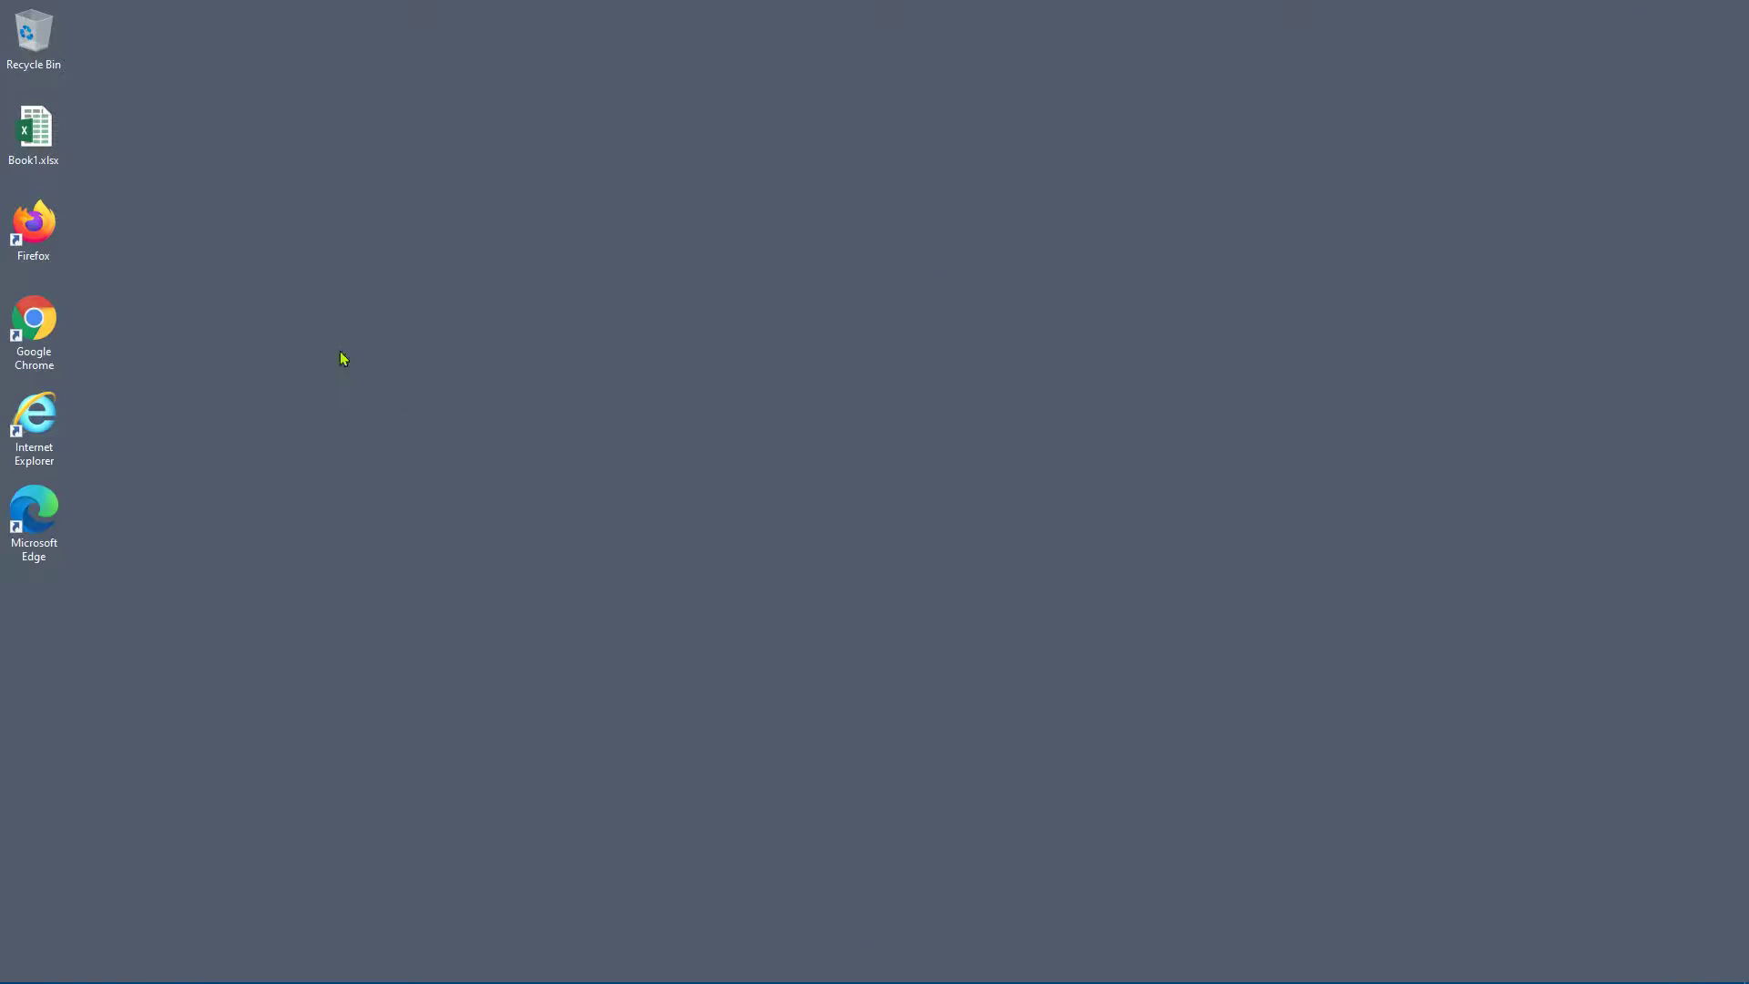
double_click(44, 138)
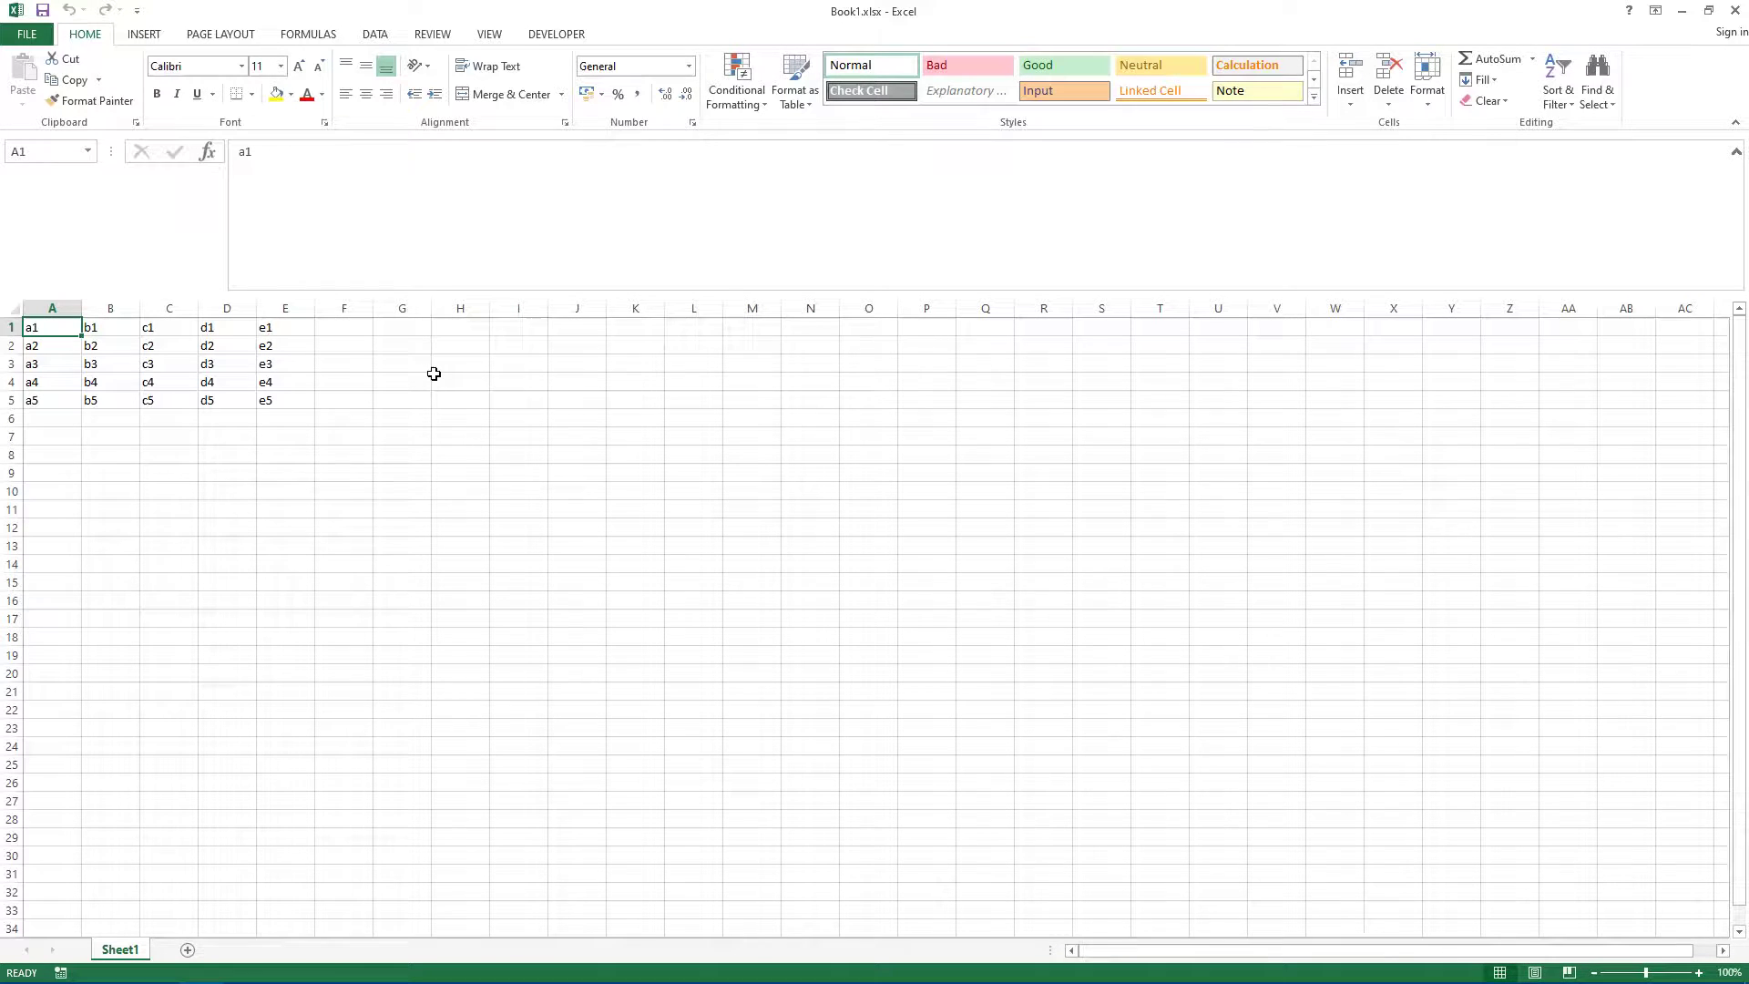
- Start a Save As to the Desktop and pick CSV (Comma delimited) as the type
left_click(26, 35)
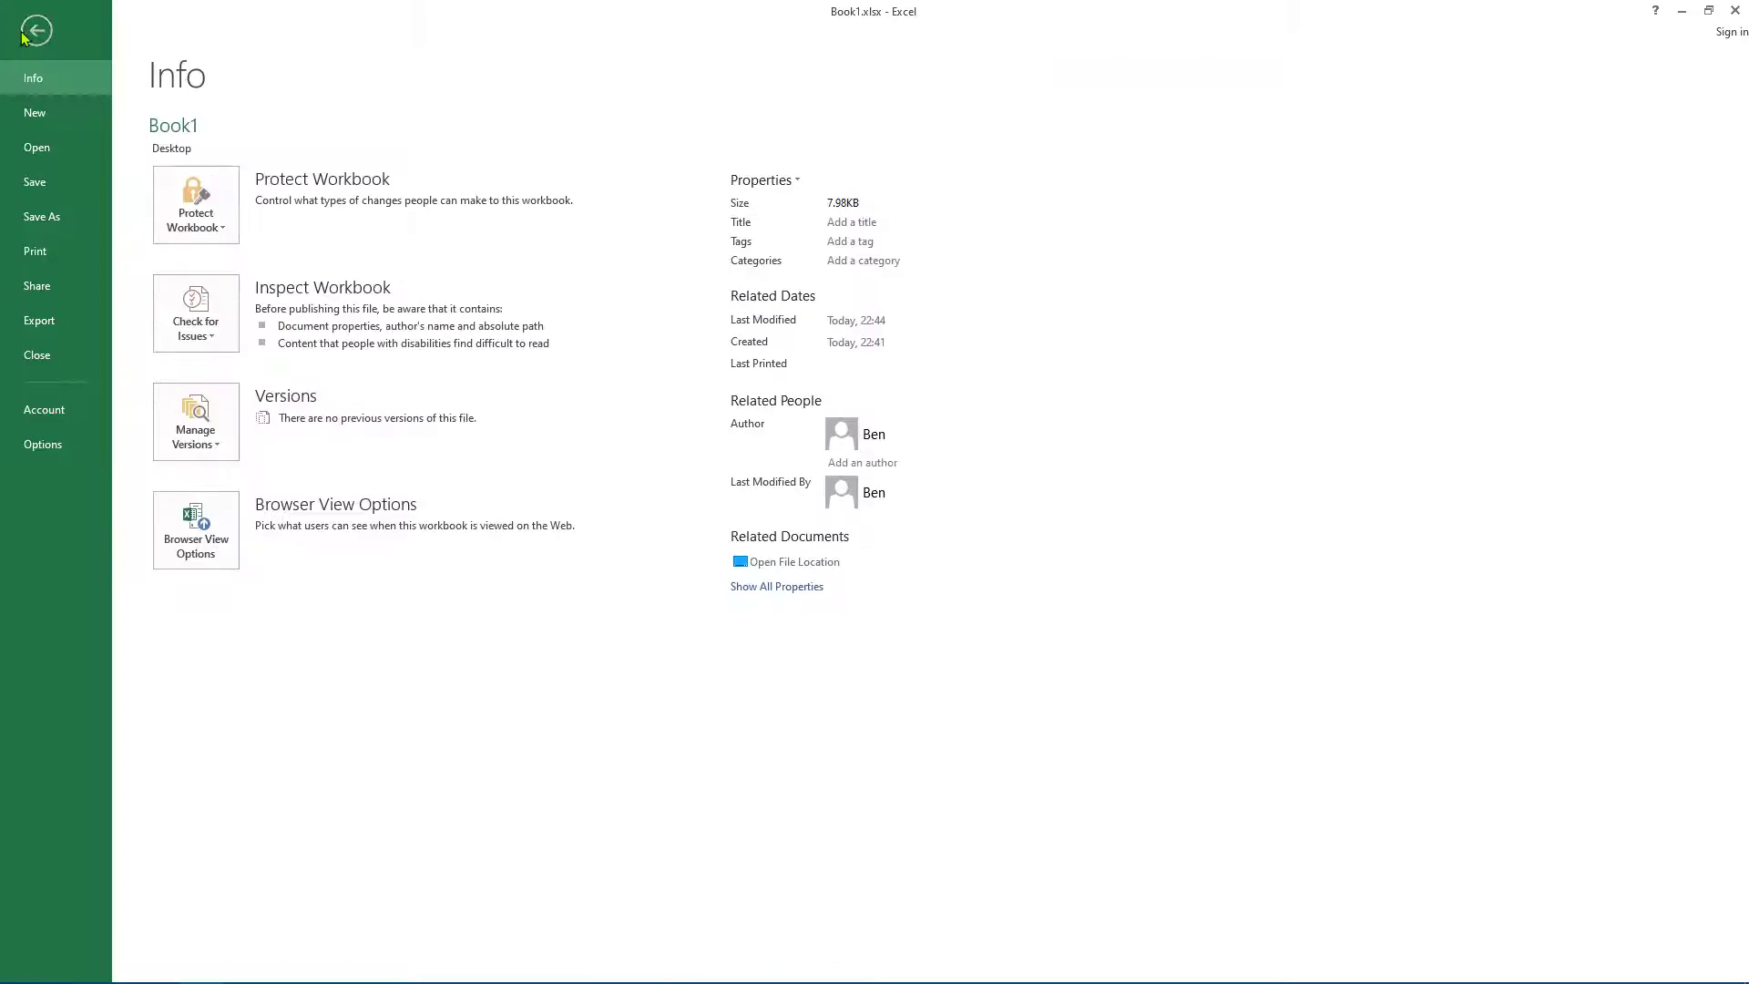
left_click(47, 219)
left_click(472, 194)
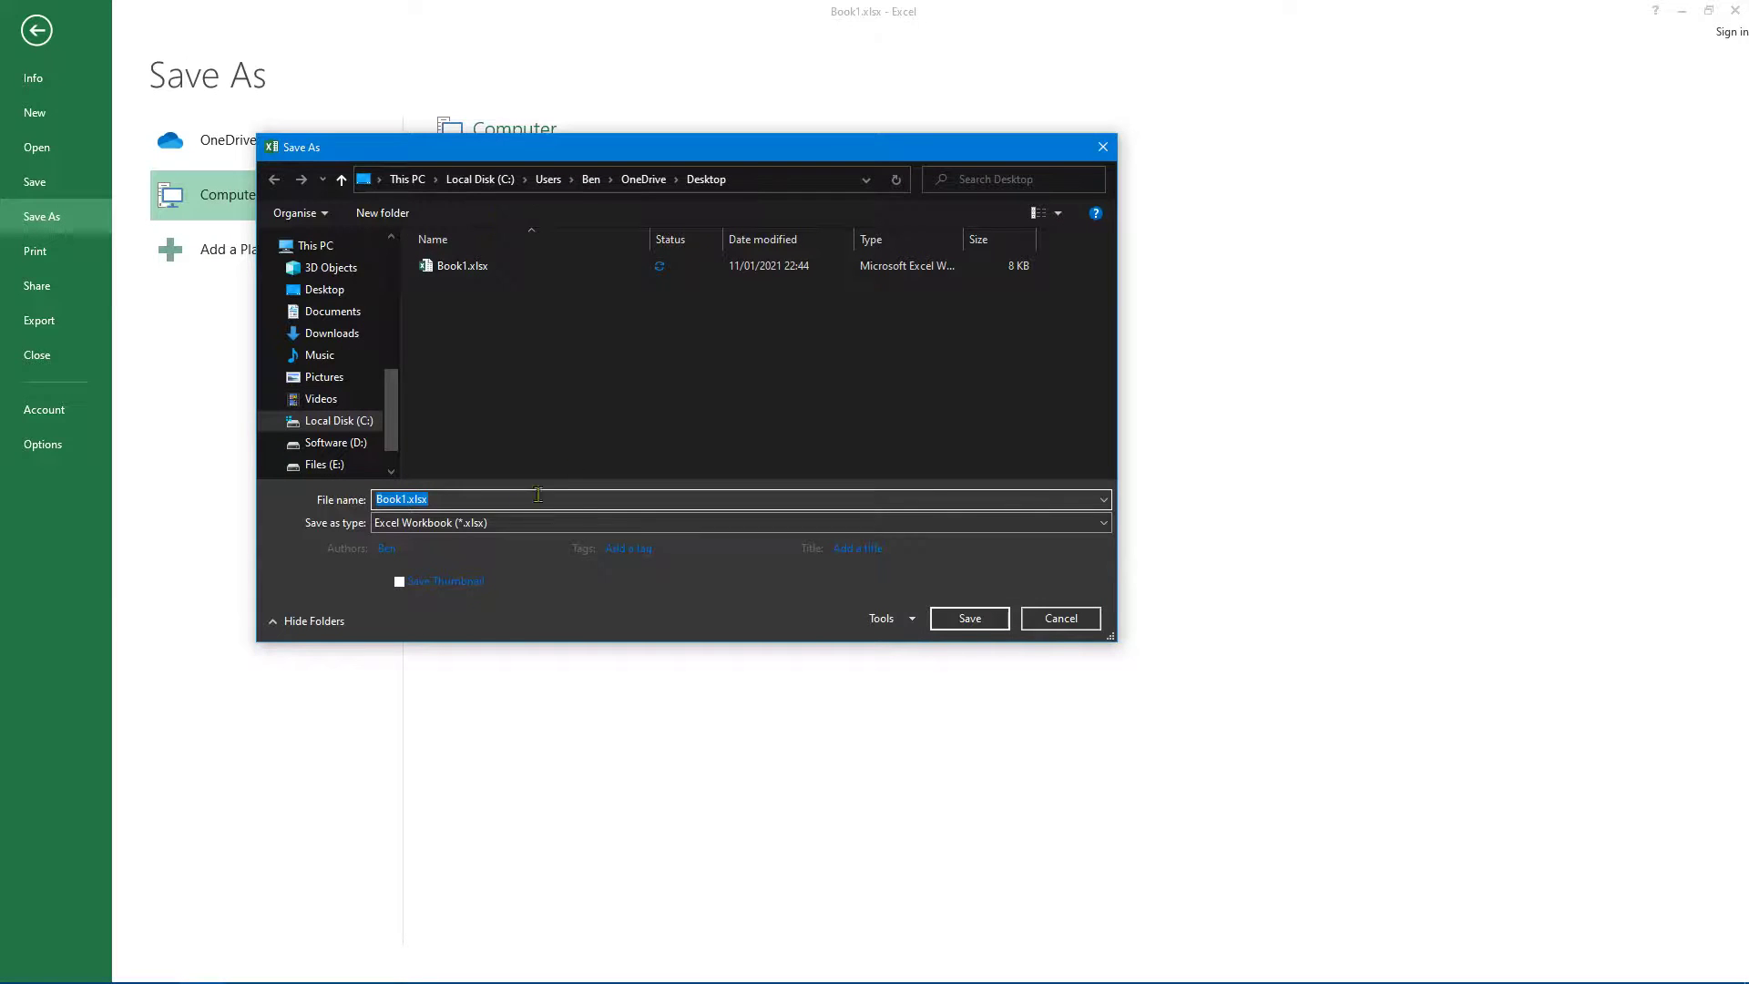
left_click(496, 523)
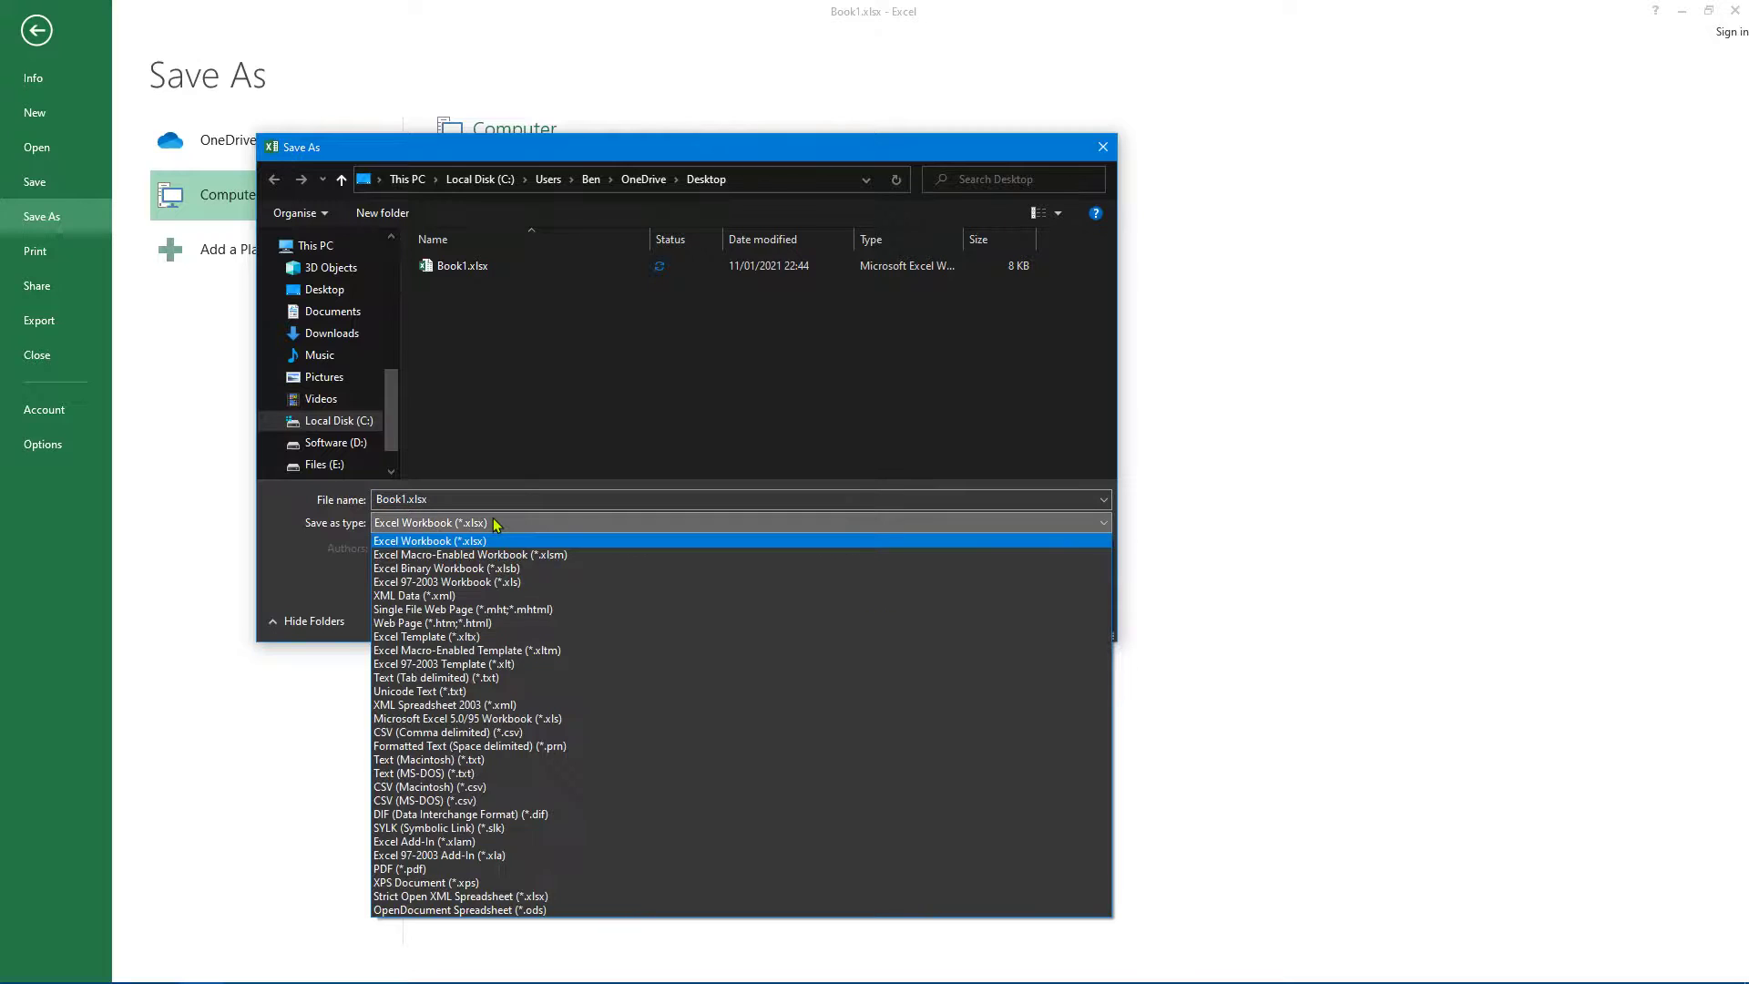
left_click(410, 733)
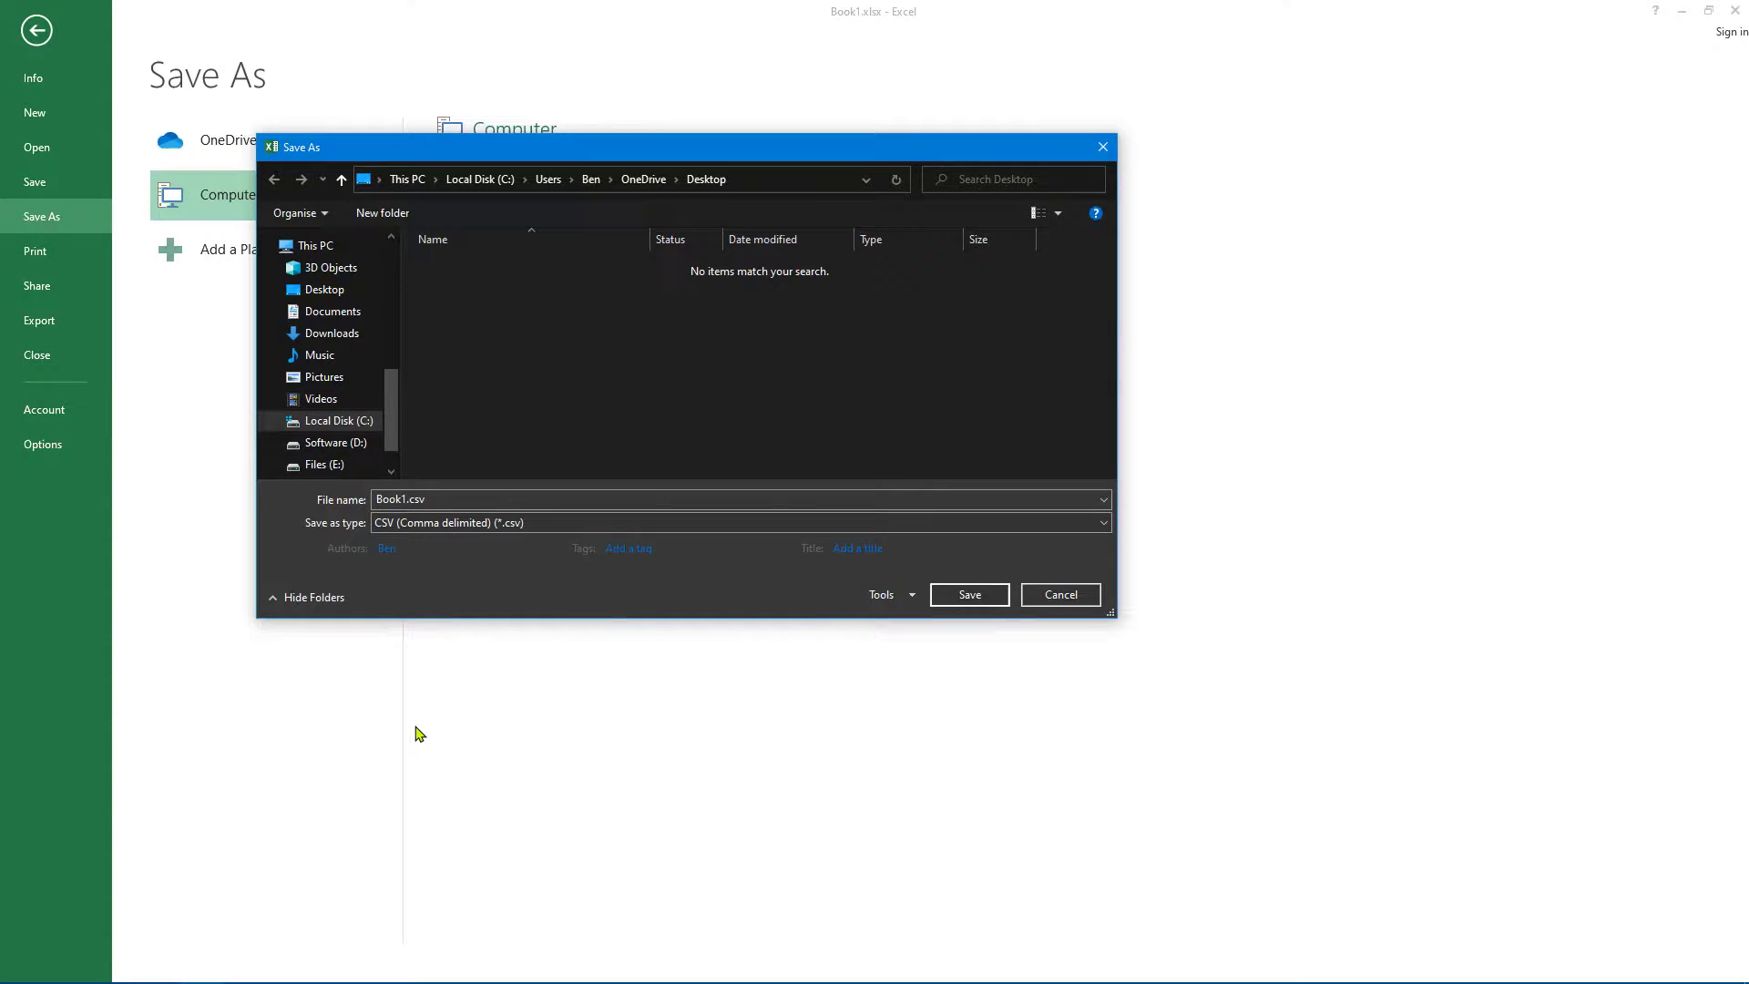
- Save as Book1.csv keeping CSV format, then close Excel with Don't Save
left_click(948, 598)
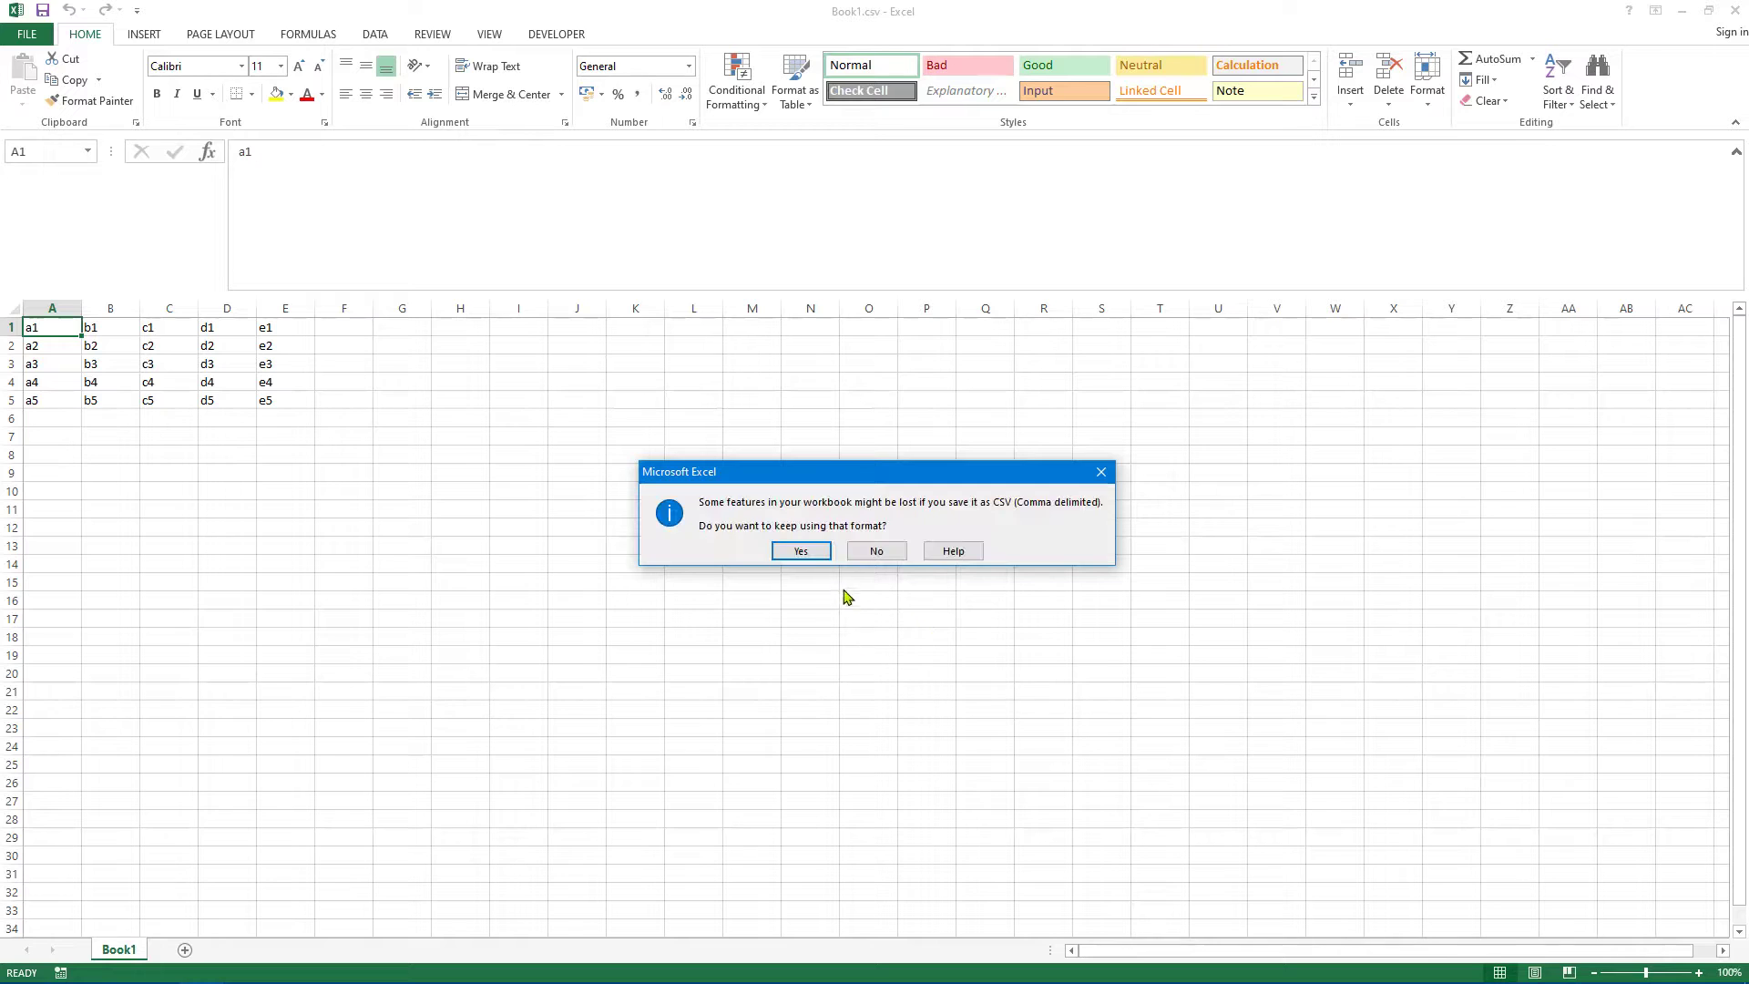
left_click(801, 552)
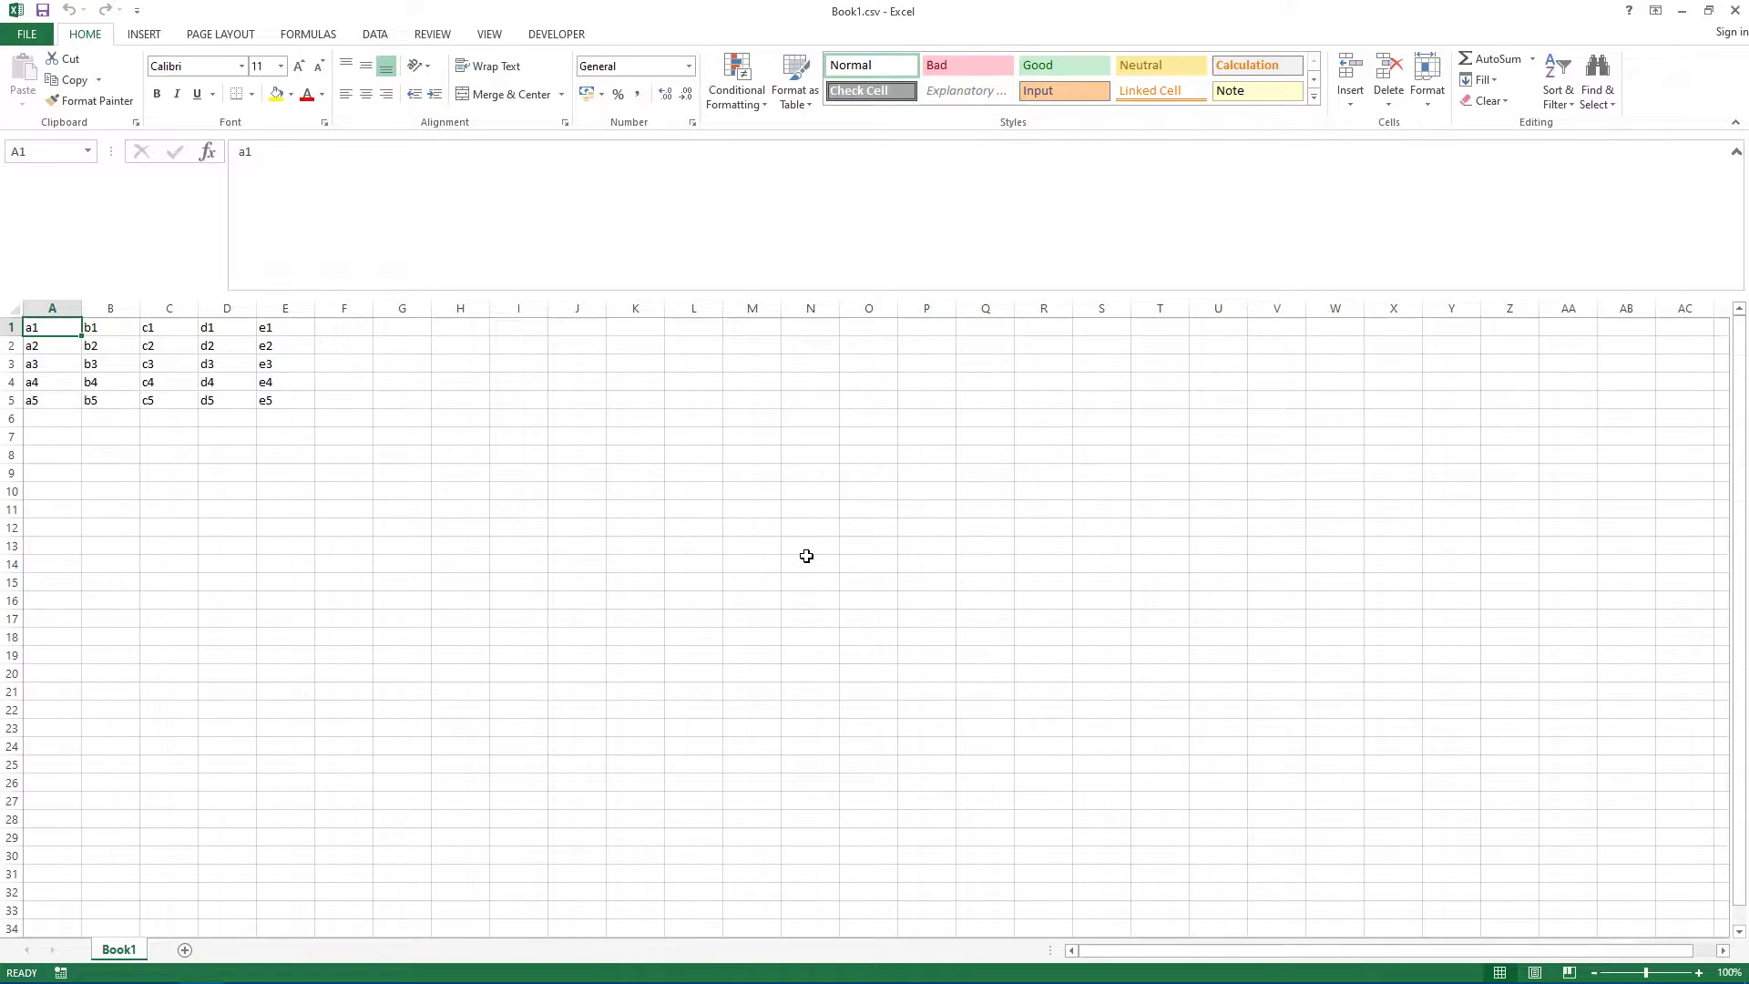
left_click(1734, 10)
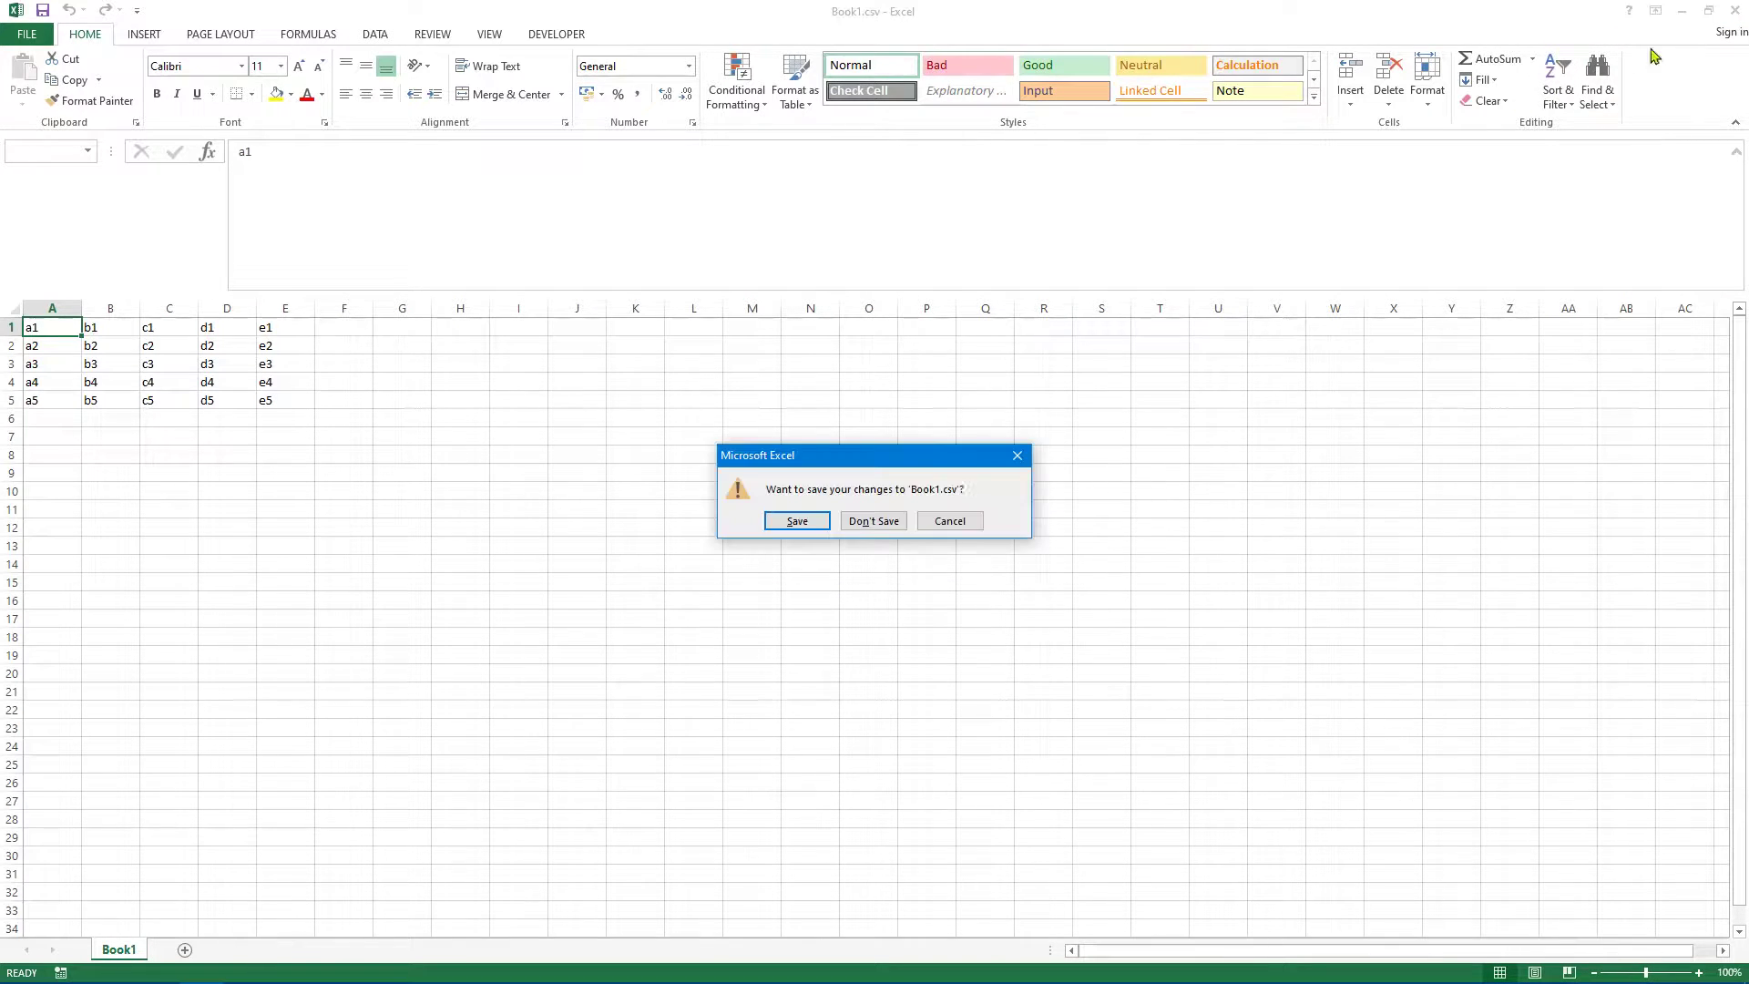
left_click(877, 523)
left_click(37, 610)
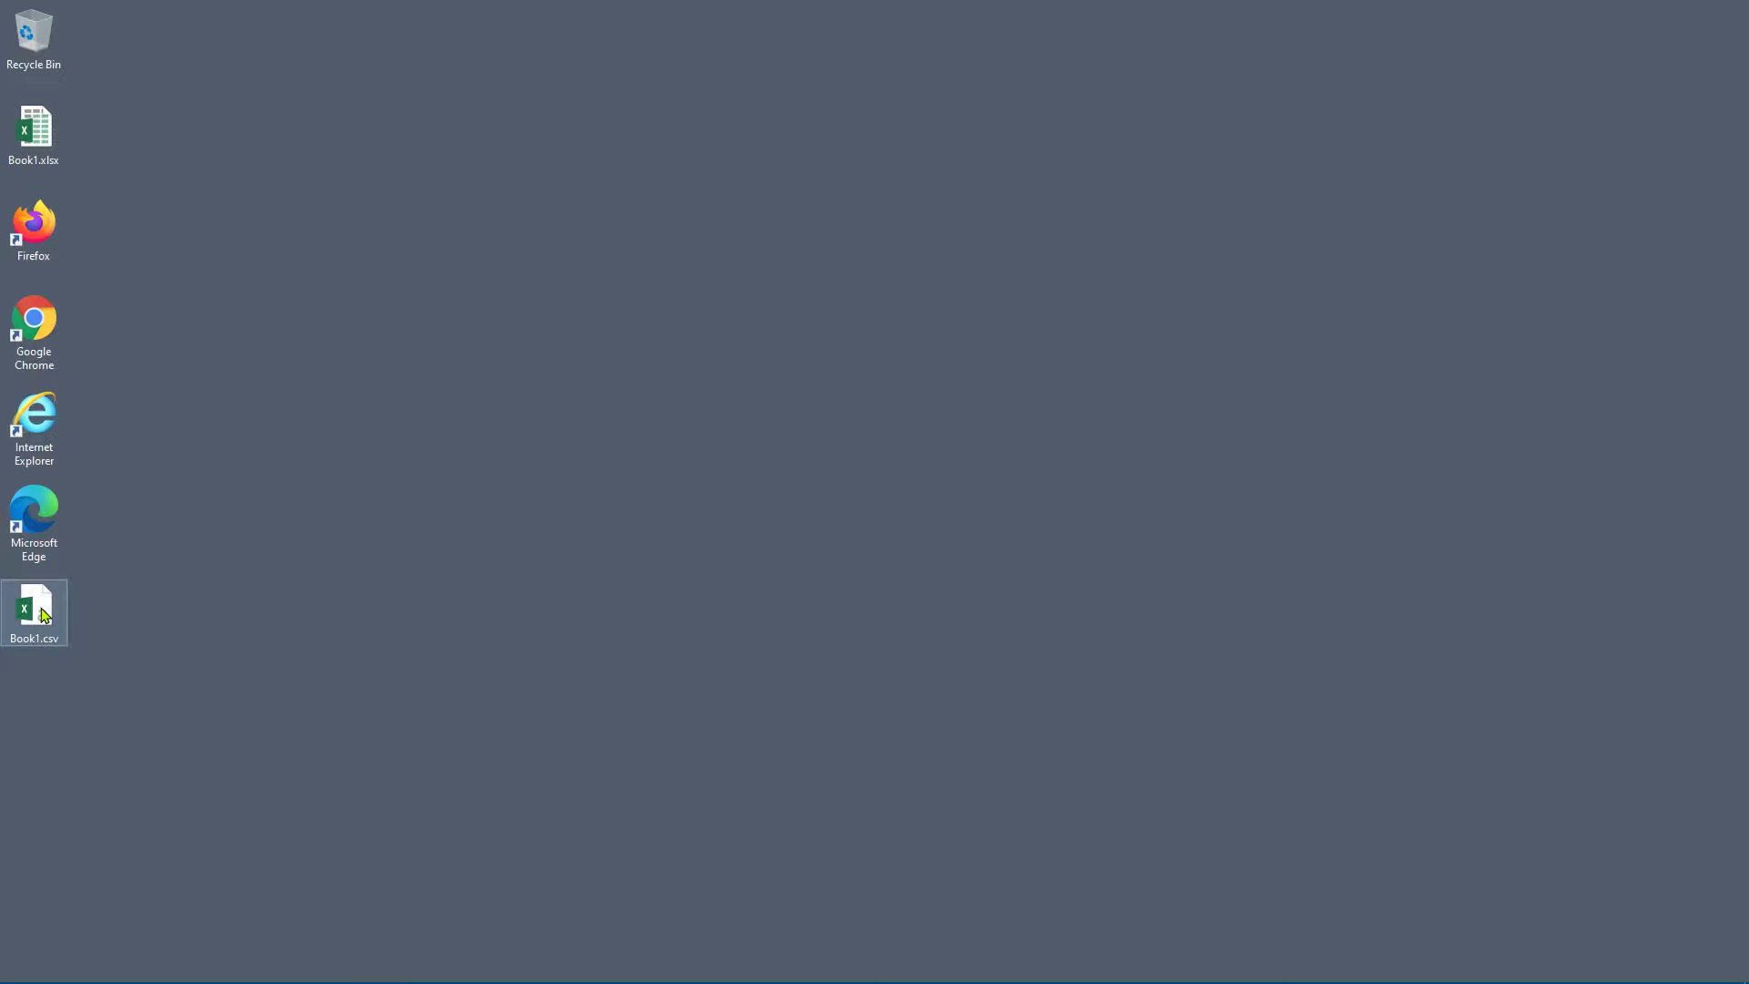
right_click(43, 614)
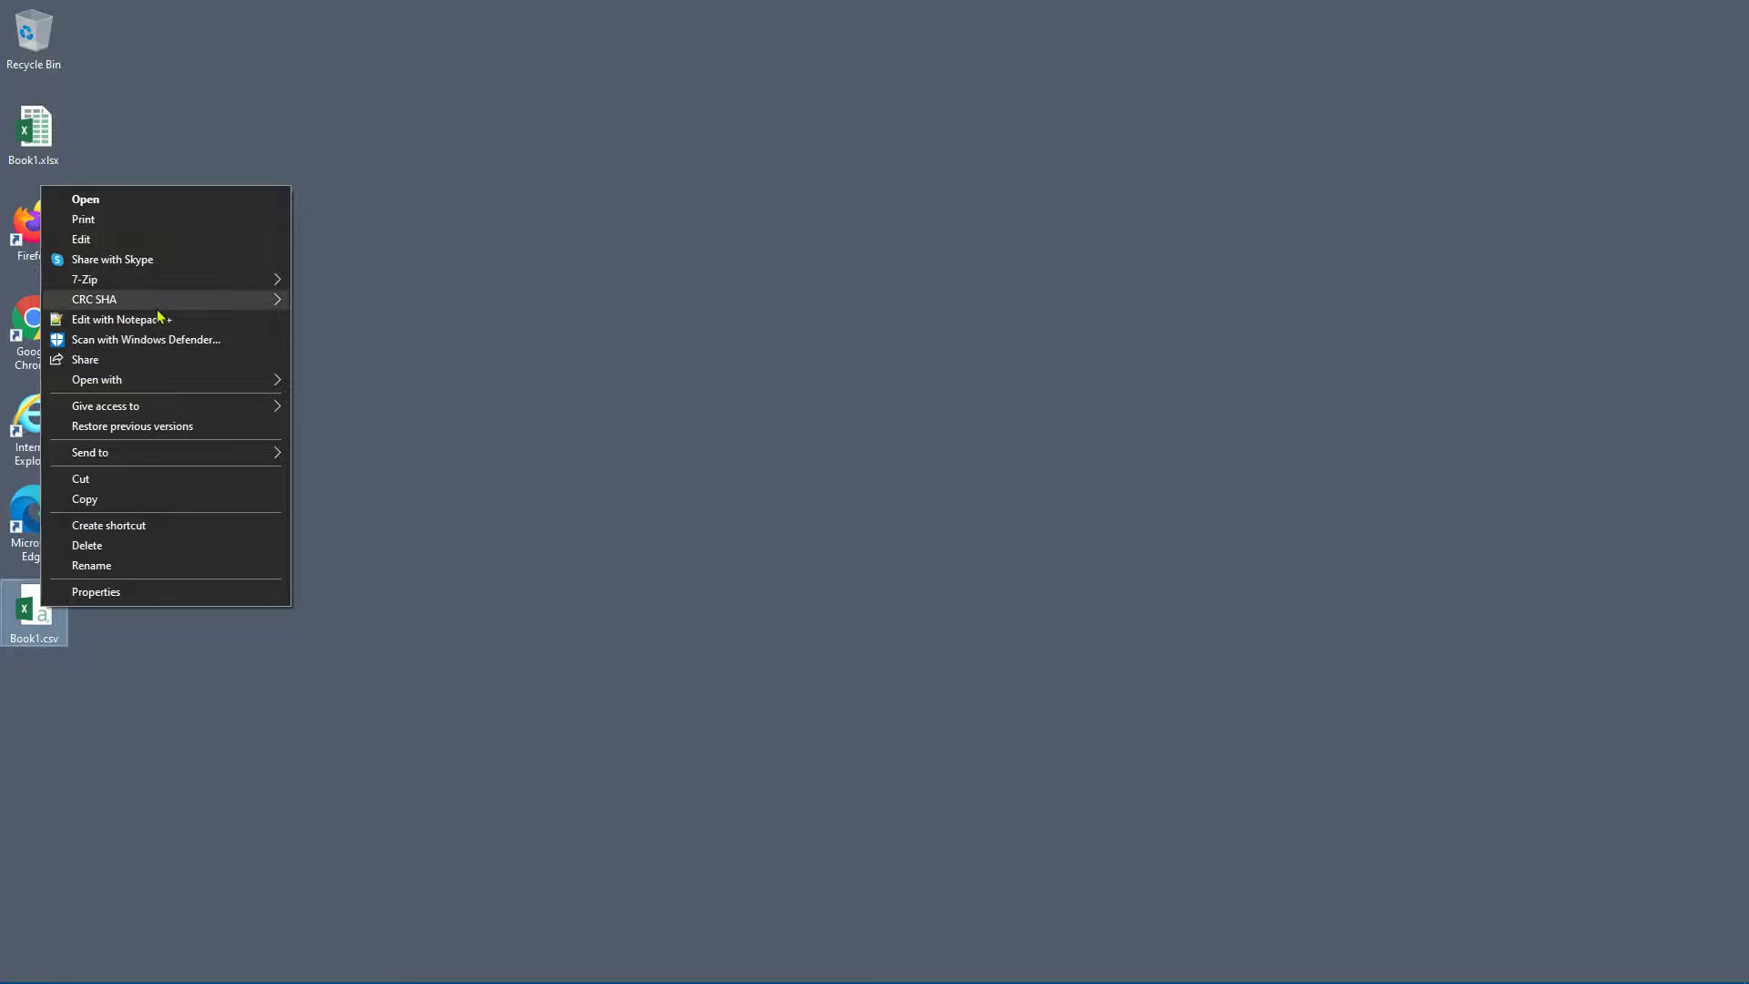
mouse_move(157, 311)
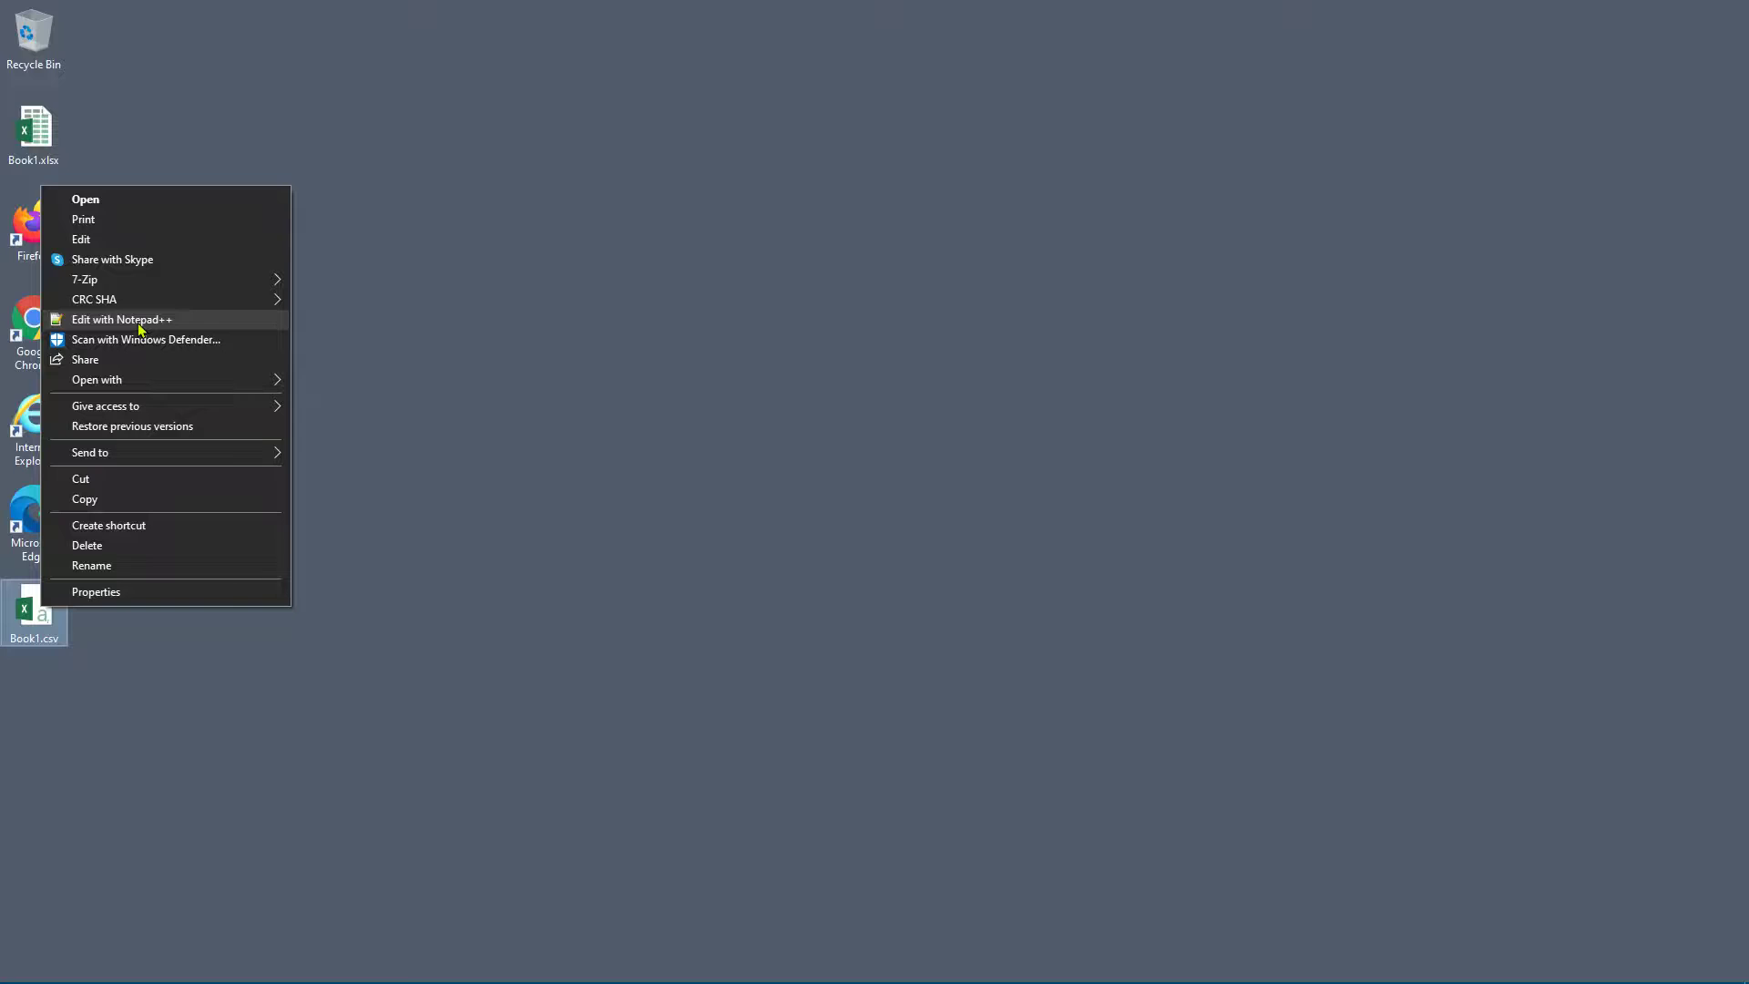
left_click(136, 320)
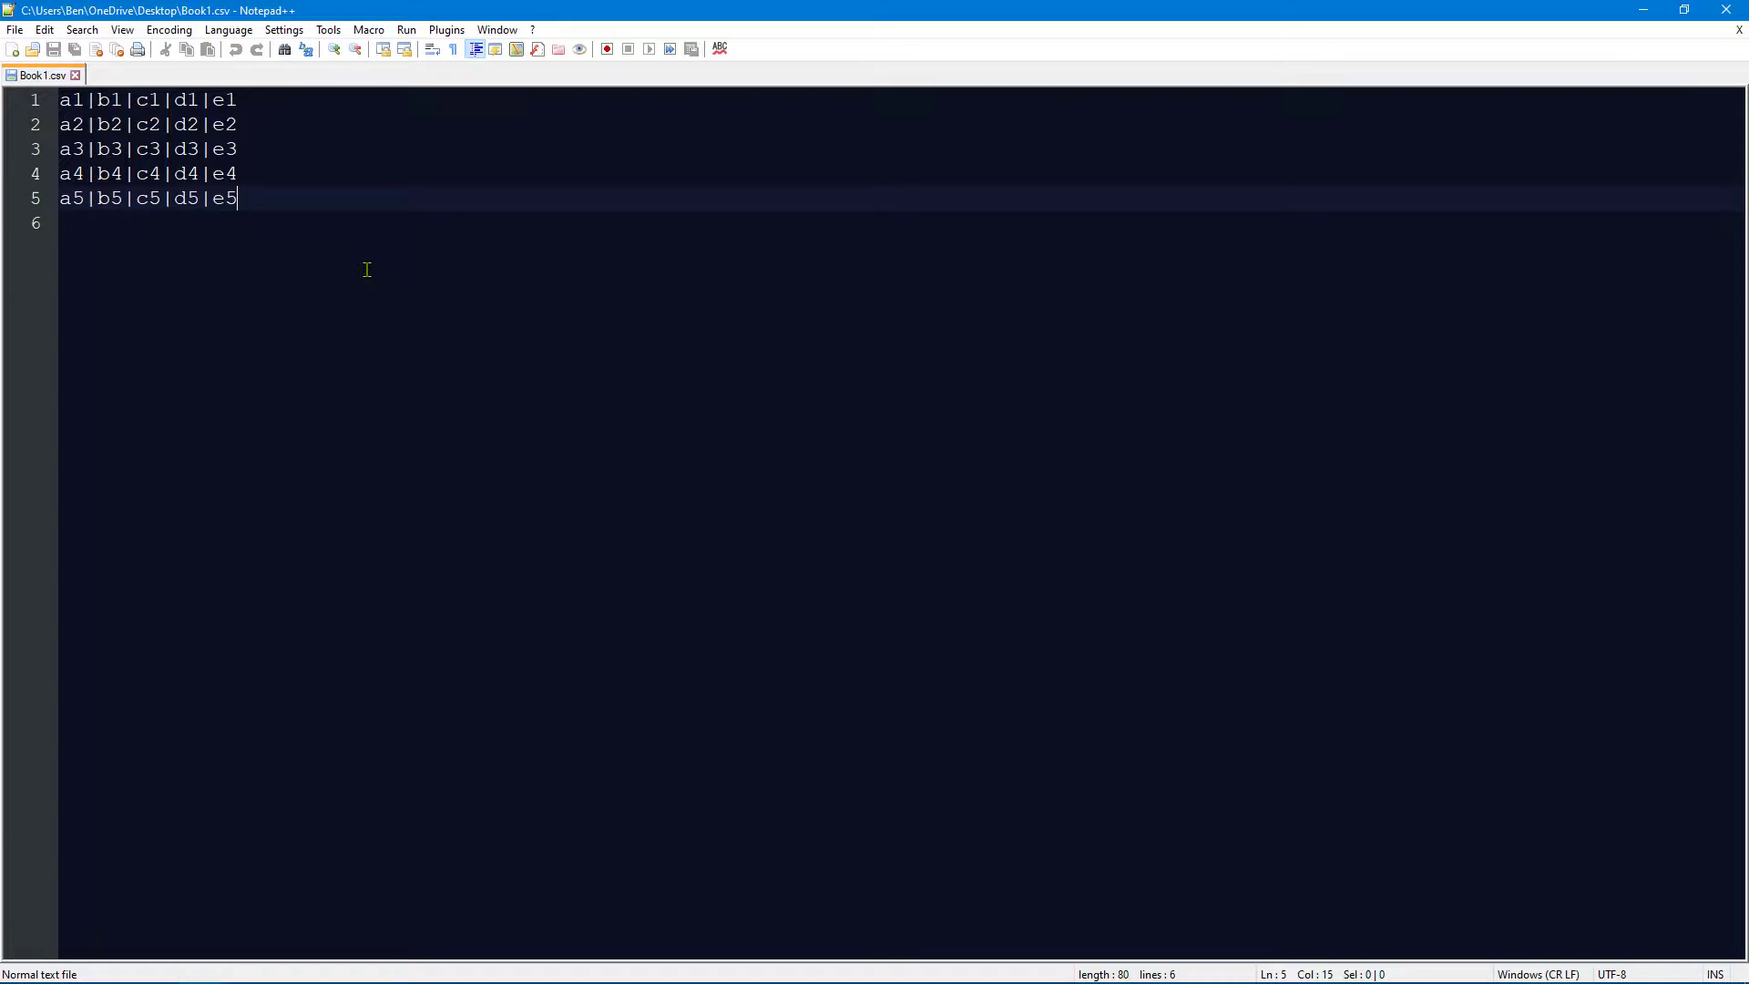
left_click(1726, 9)
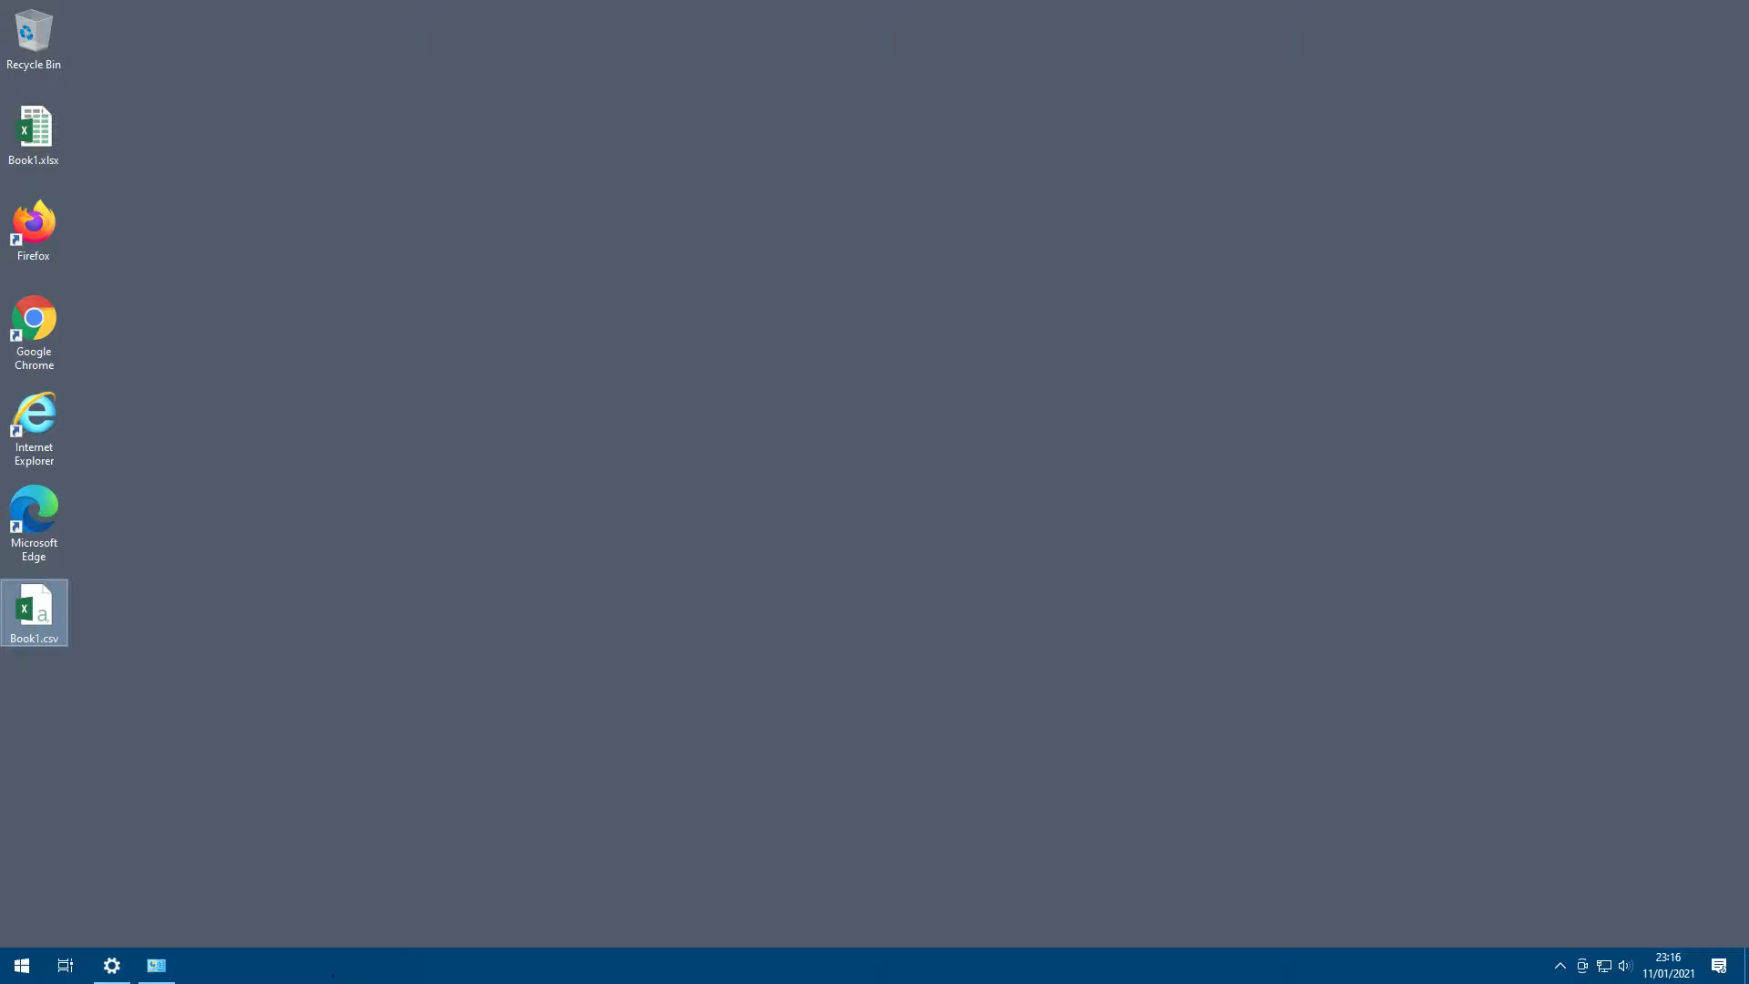
- Restore the Clock and Region Control Panel window from the taskbar
left_click(156, 967)
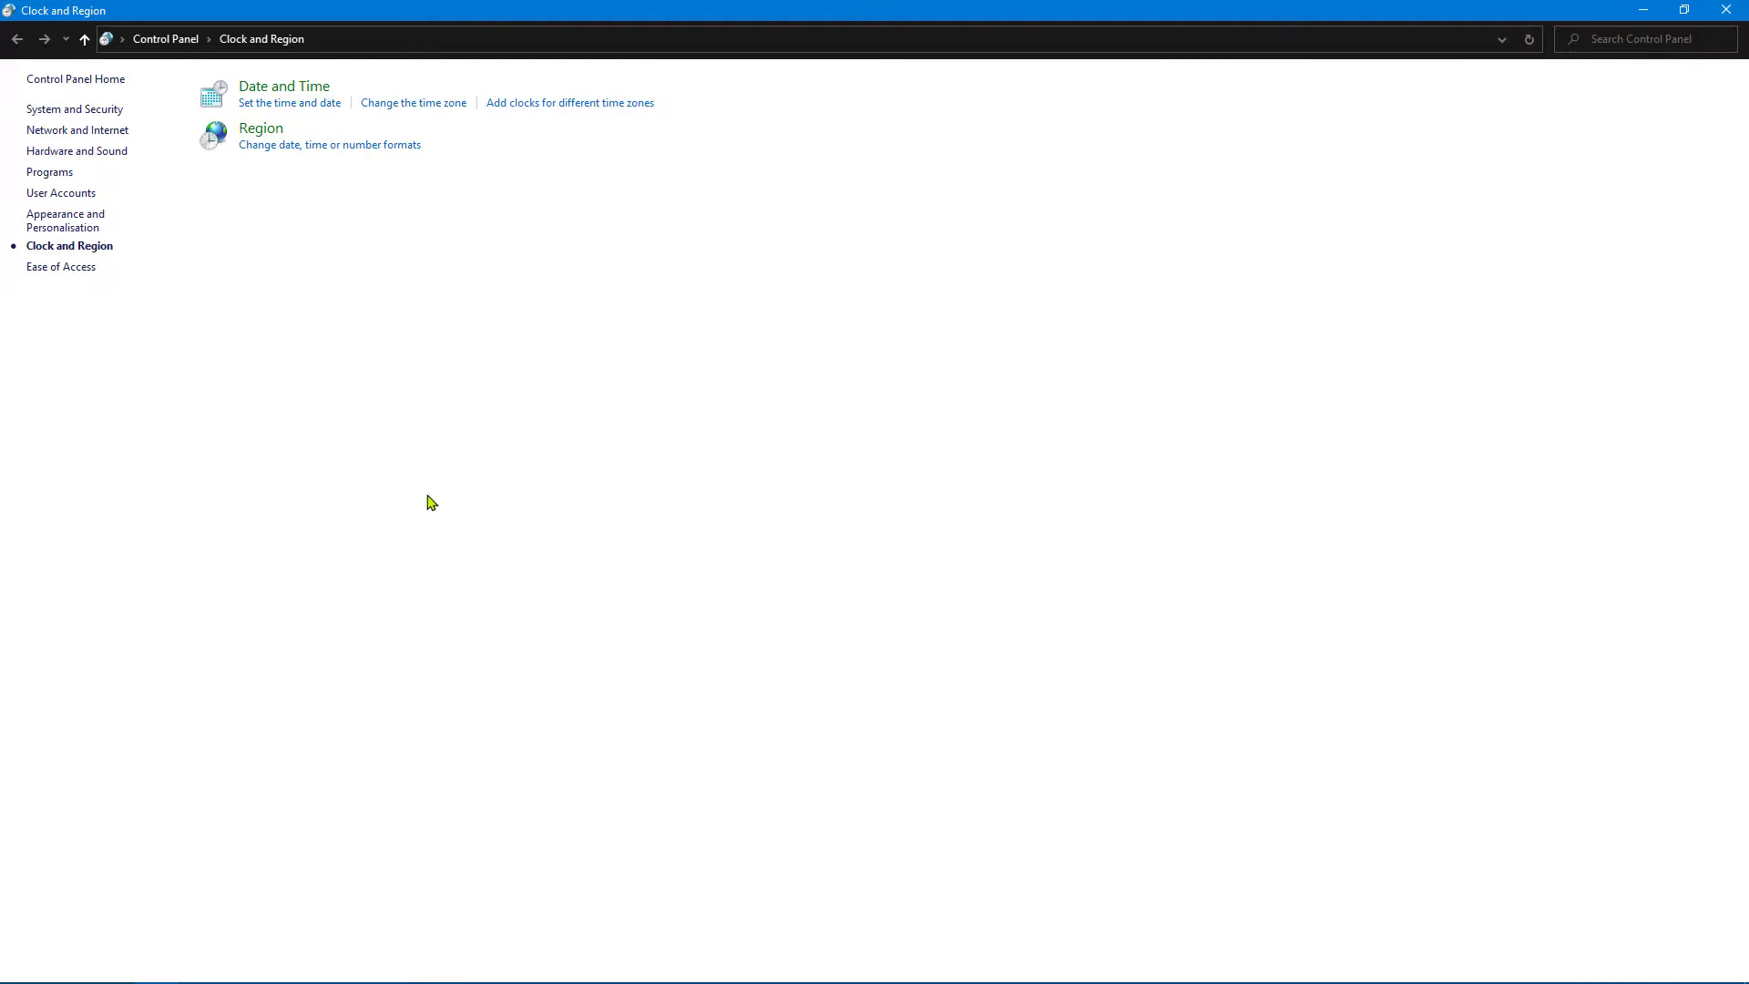
- In Customise Format, clear the pipe List separator and open its dropdown to choose a comma
left_click(320, 146)
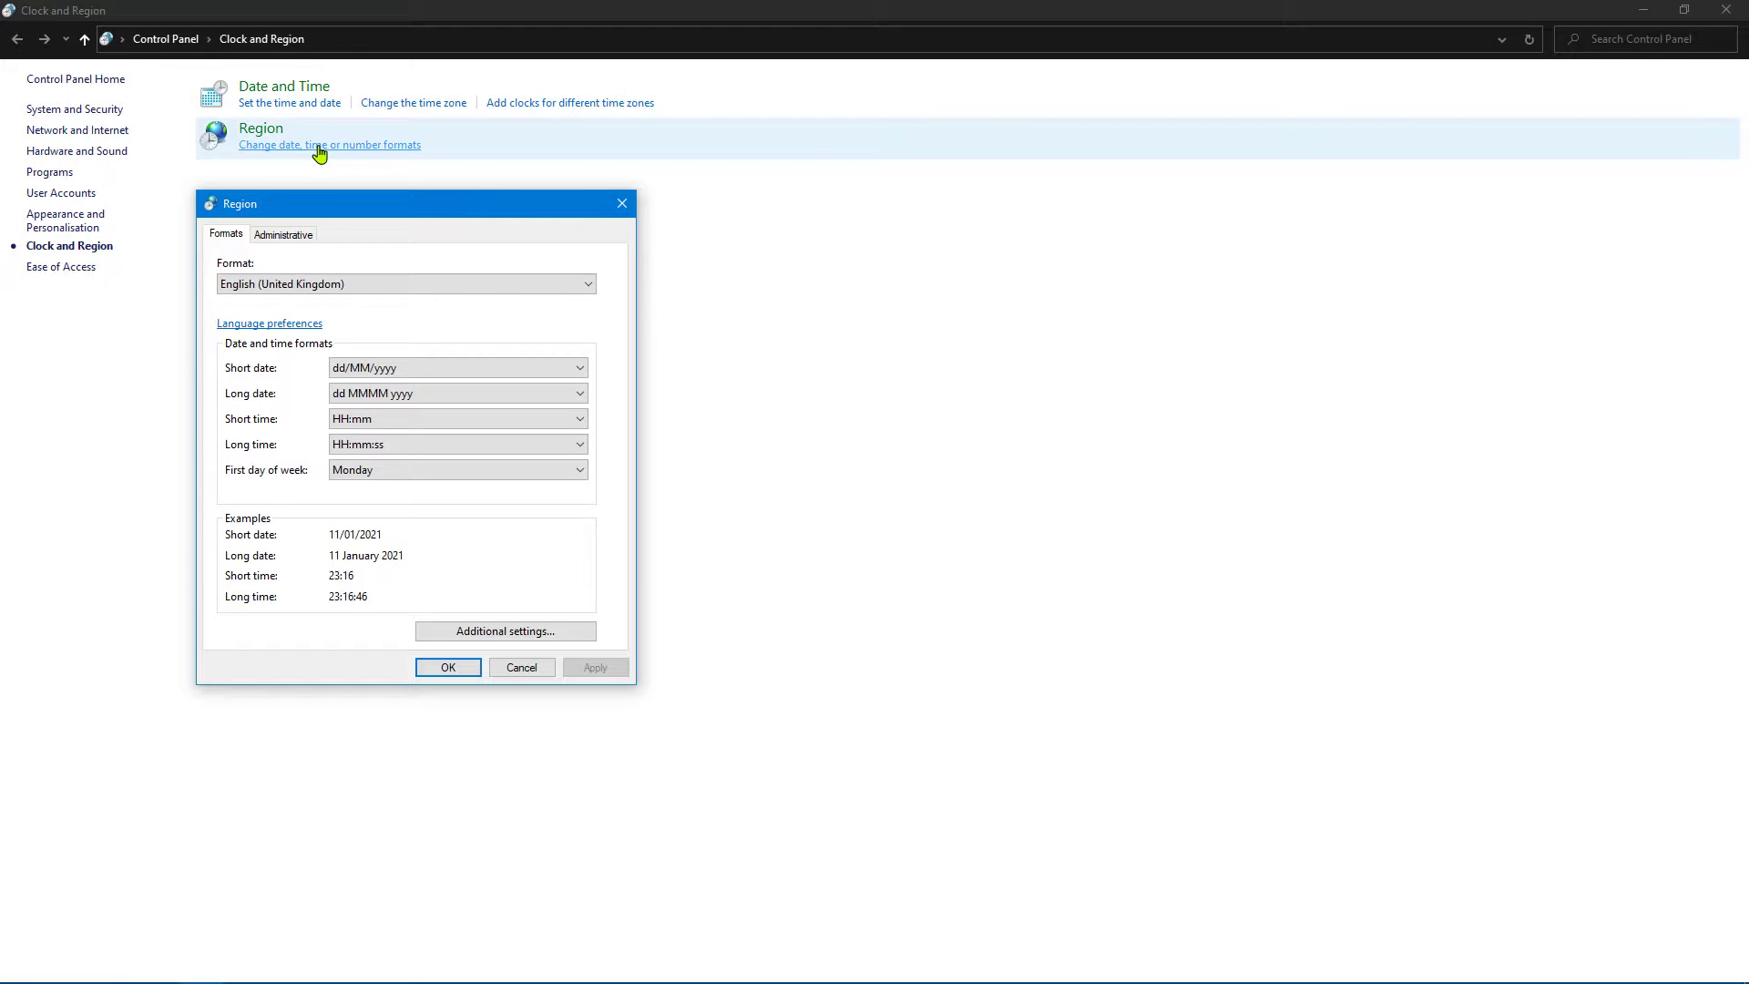
left_click(481, 640)
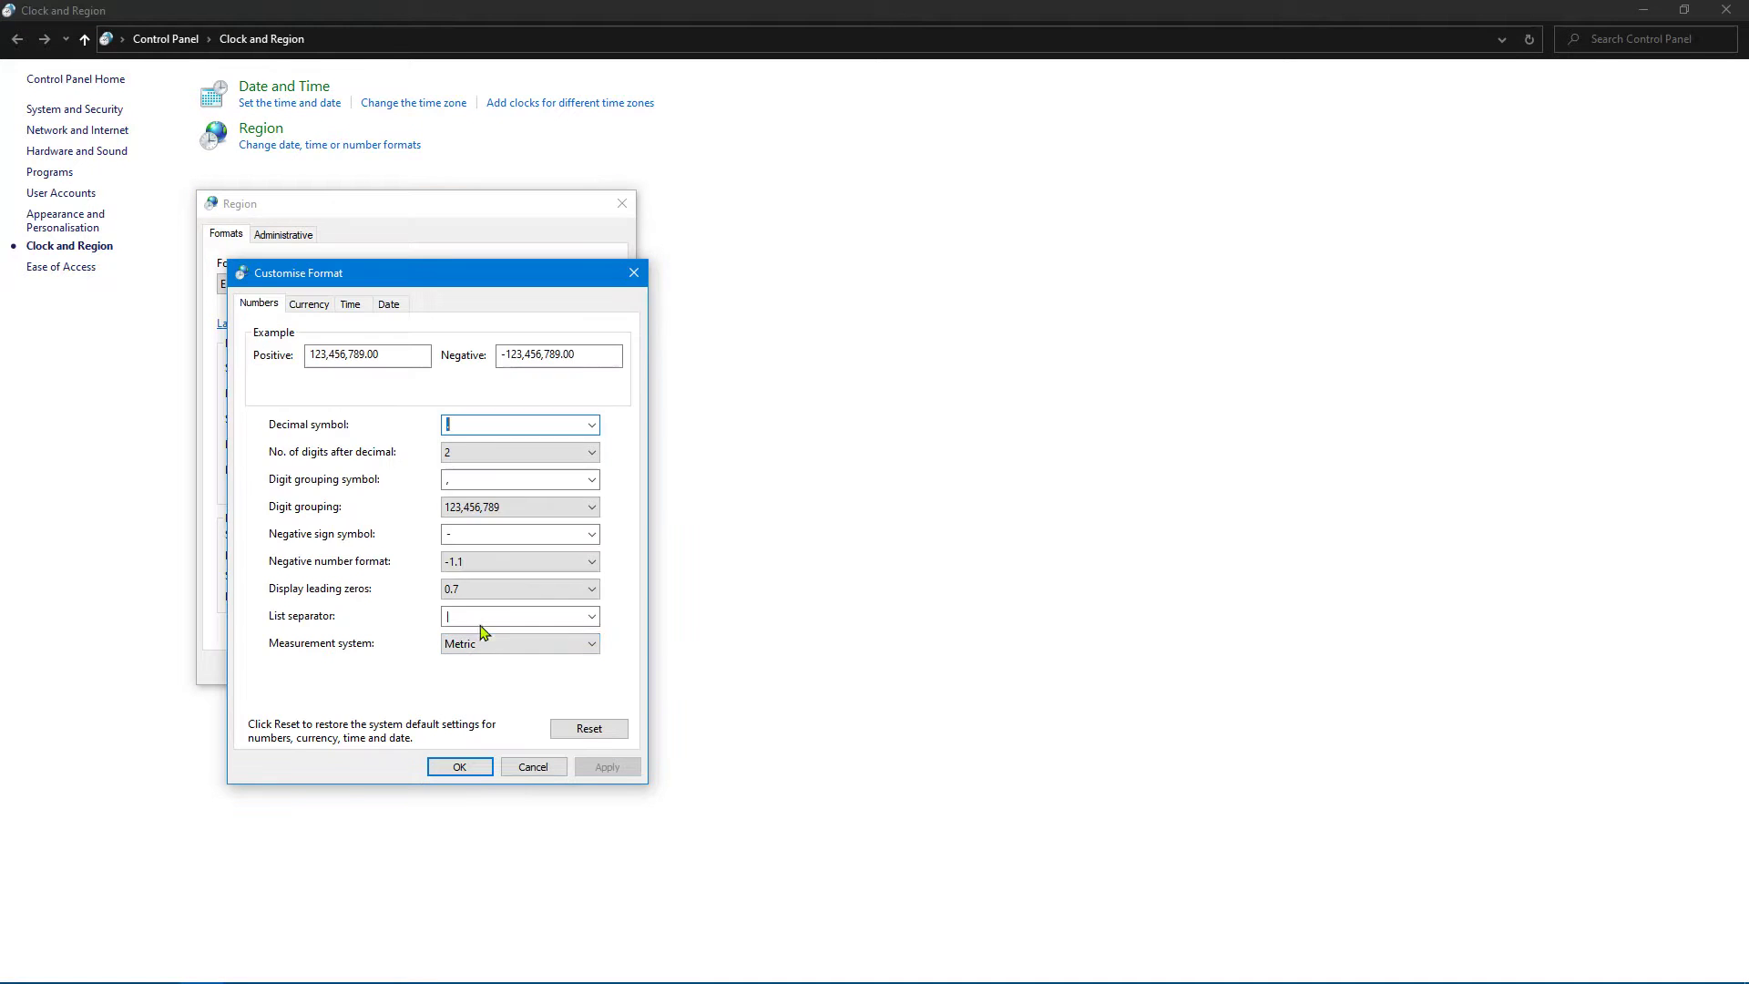
left_click(481, 615)
key("BackSpace")
left_click(593, 617)
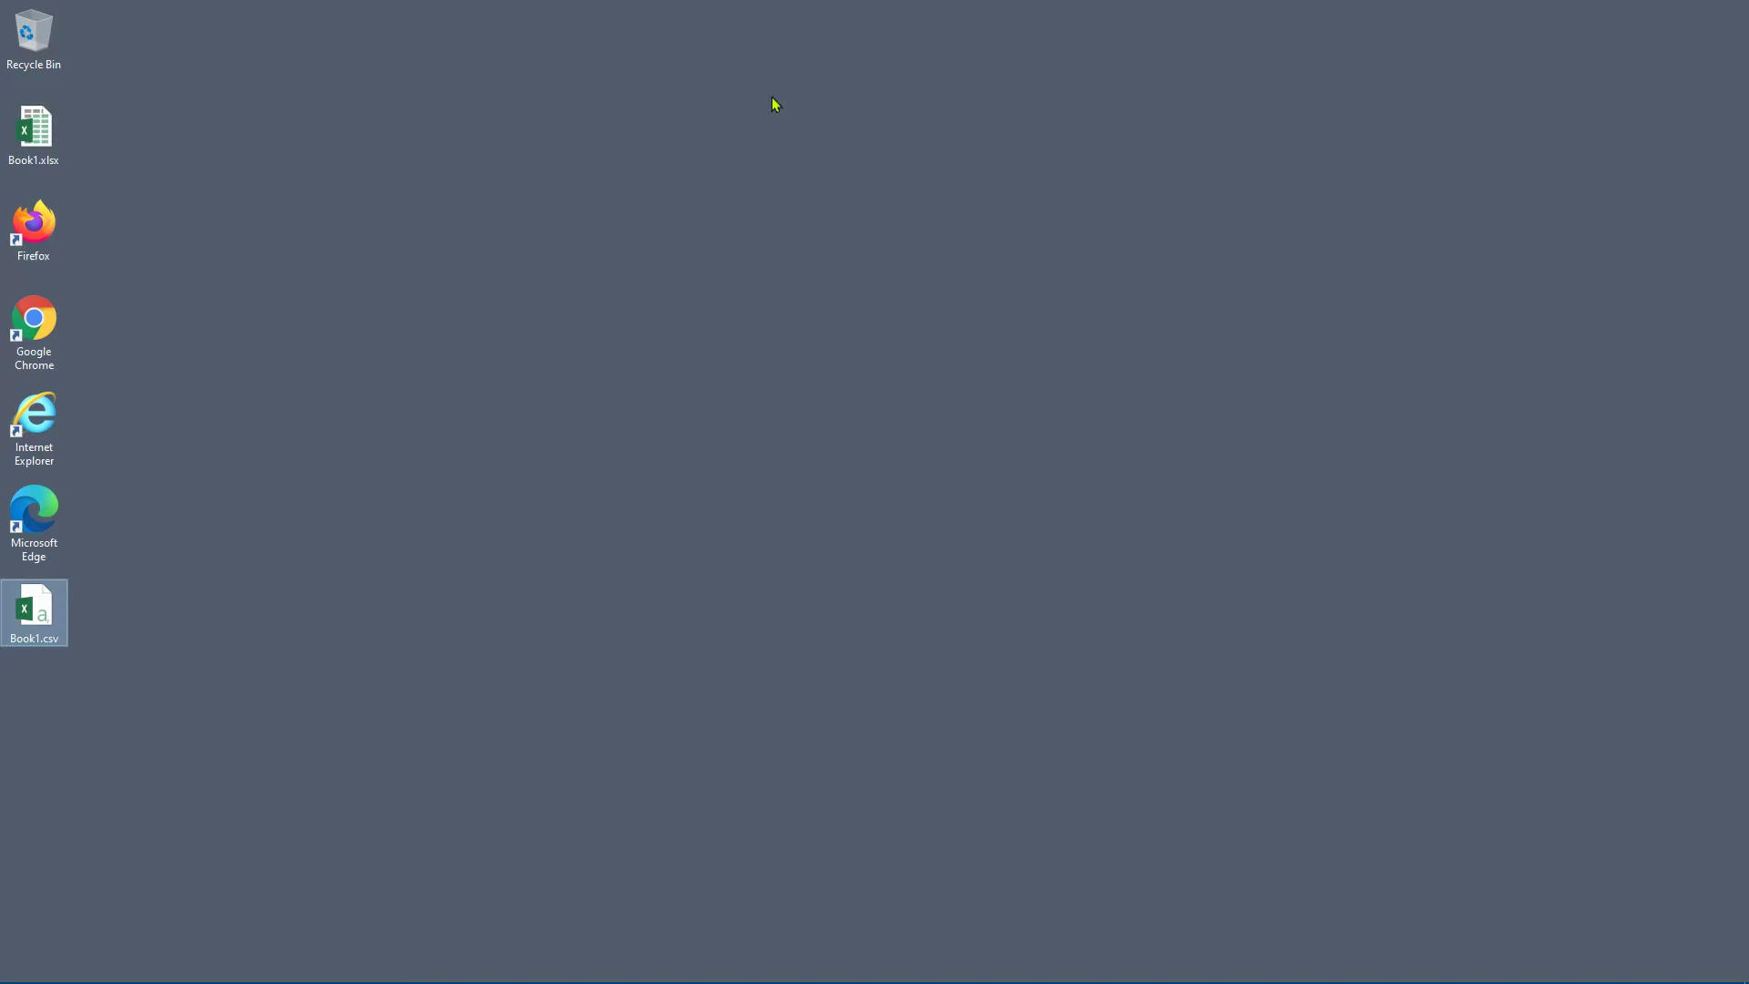
- Delete the old Book1.csv and reopen Book1.xlsx in Excel
right_click(52, 626)
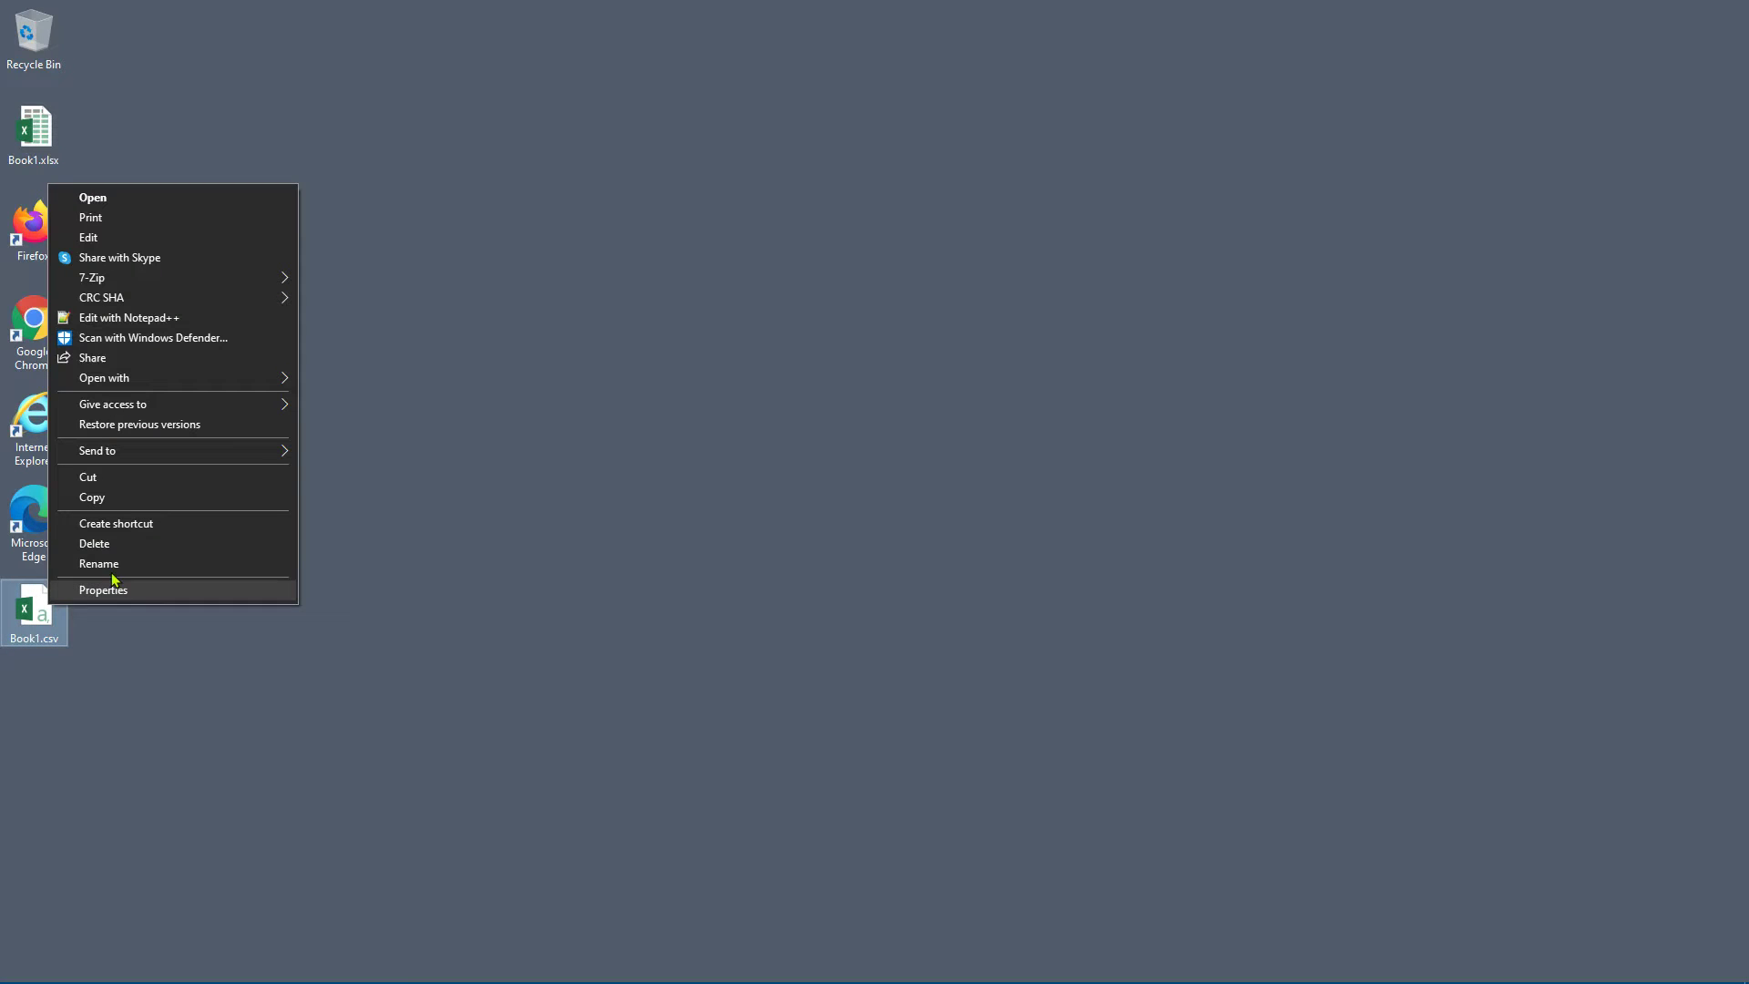
left_click(94, 544)
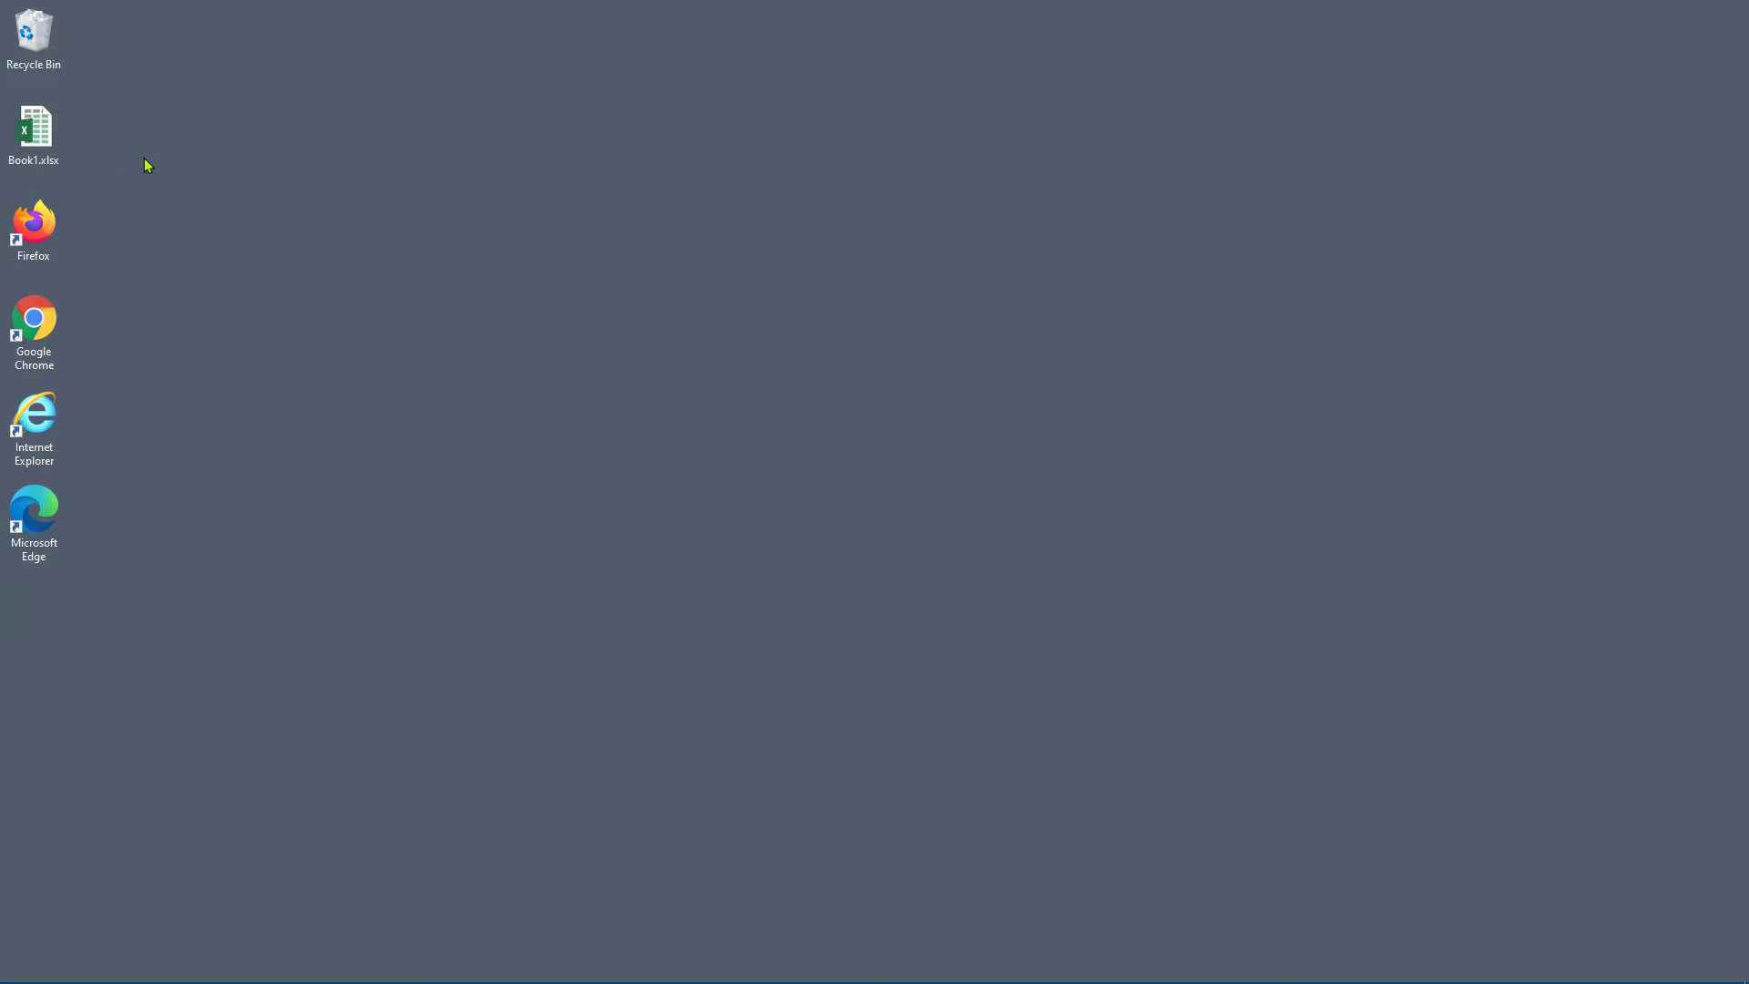
double_click(32, 143)
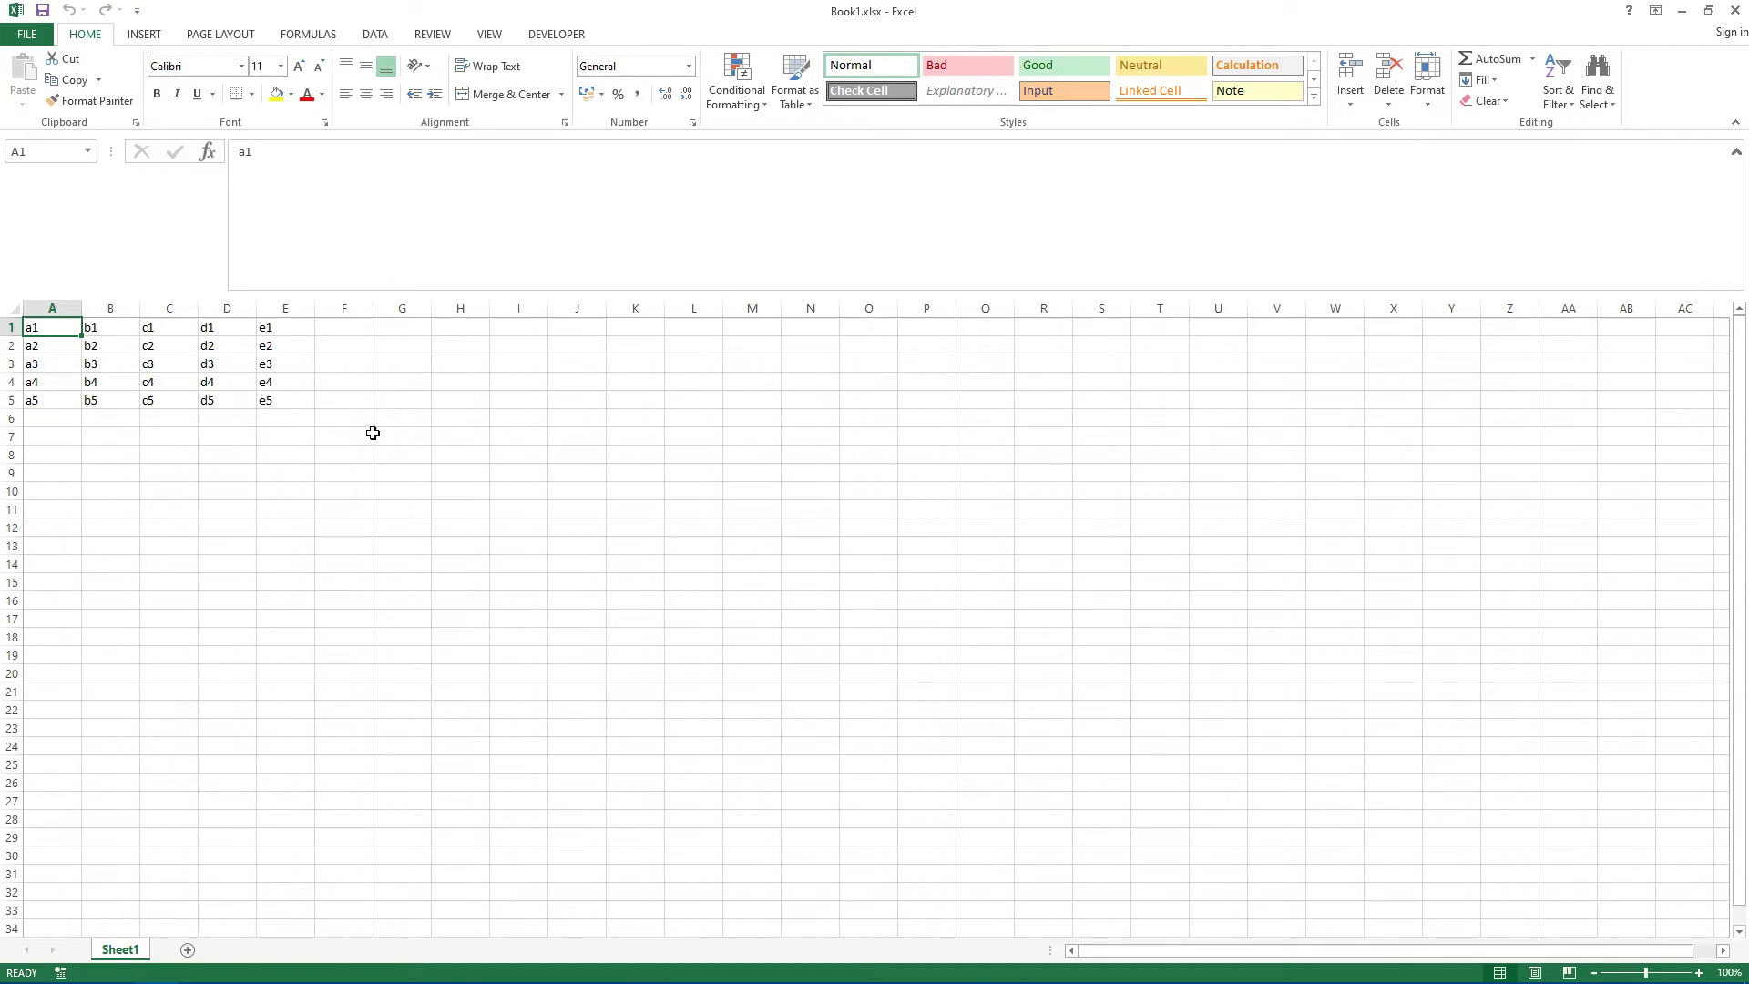
- Save the sheet to the Desktop as Book1.csv in CSV (Comma delimited) format and close Excel without saving
left_click(27, 33)
left_click(41, 217)
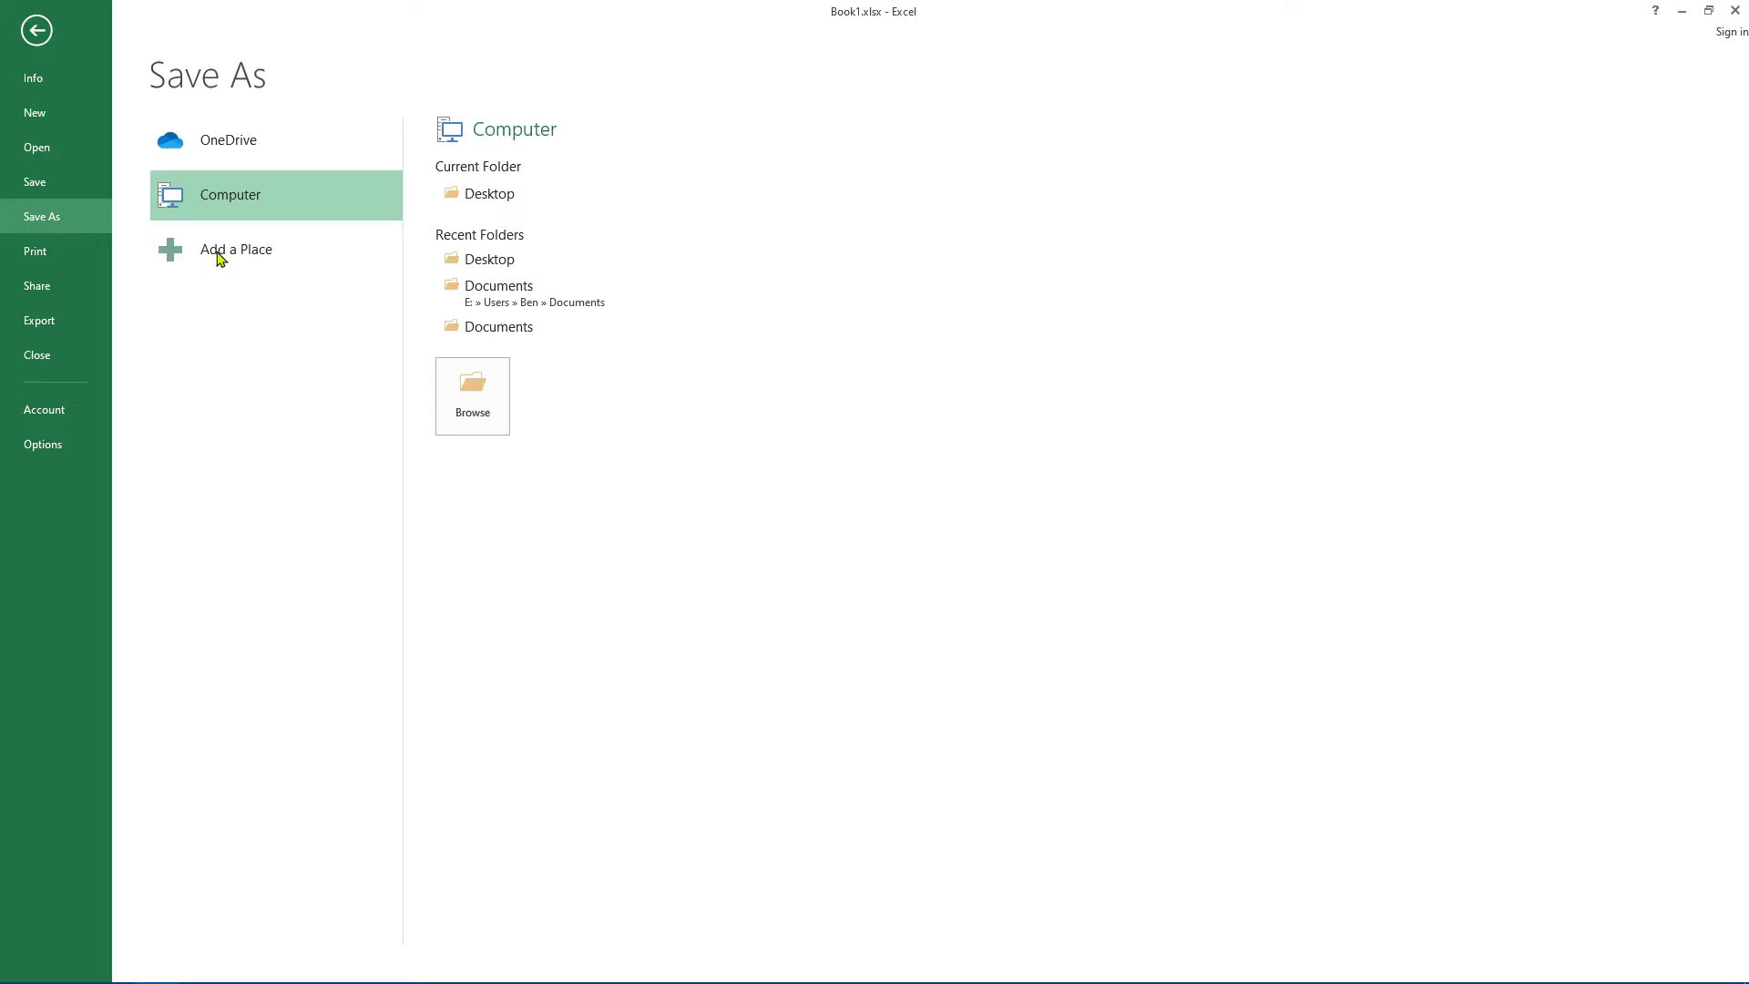
left_click(466, 193)
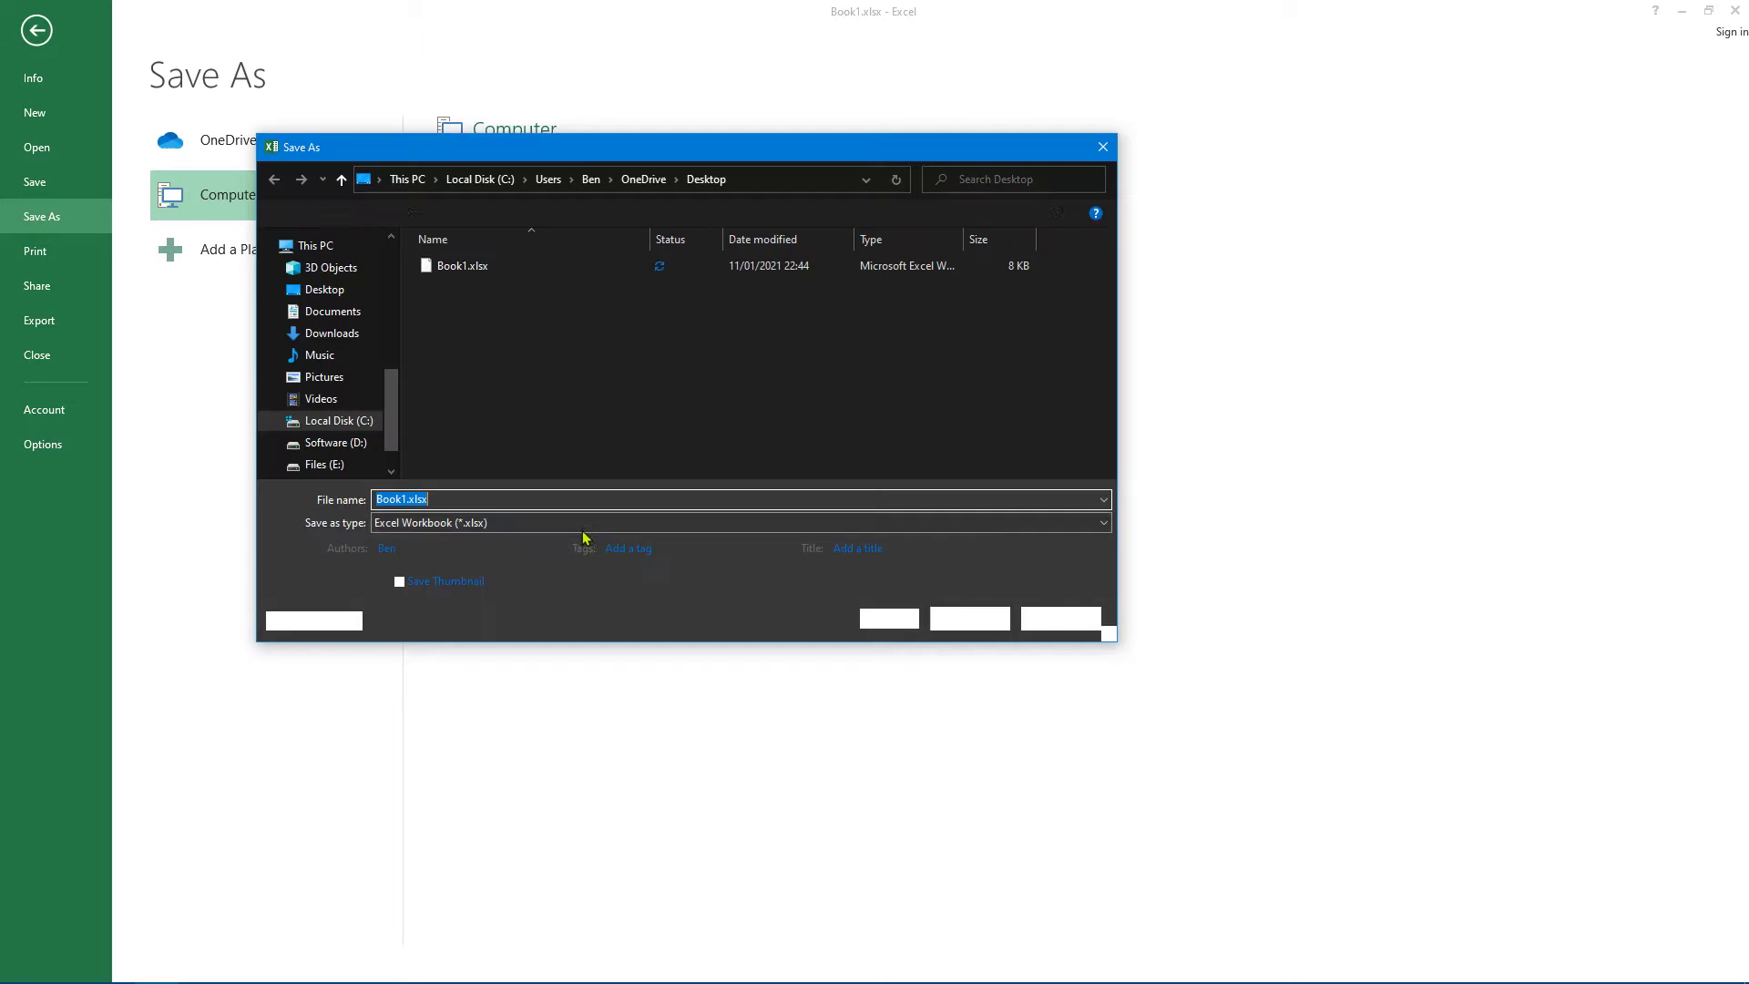
left_click(464, 522)
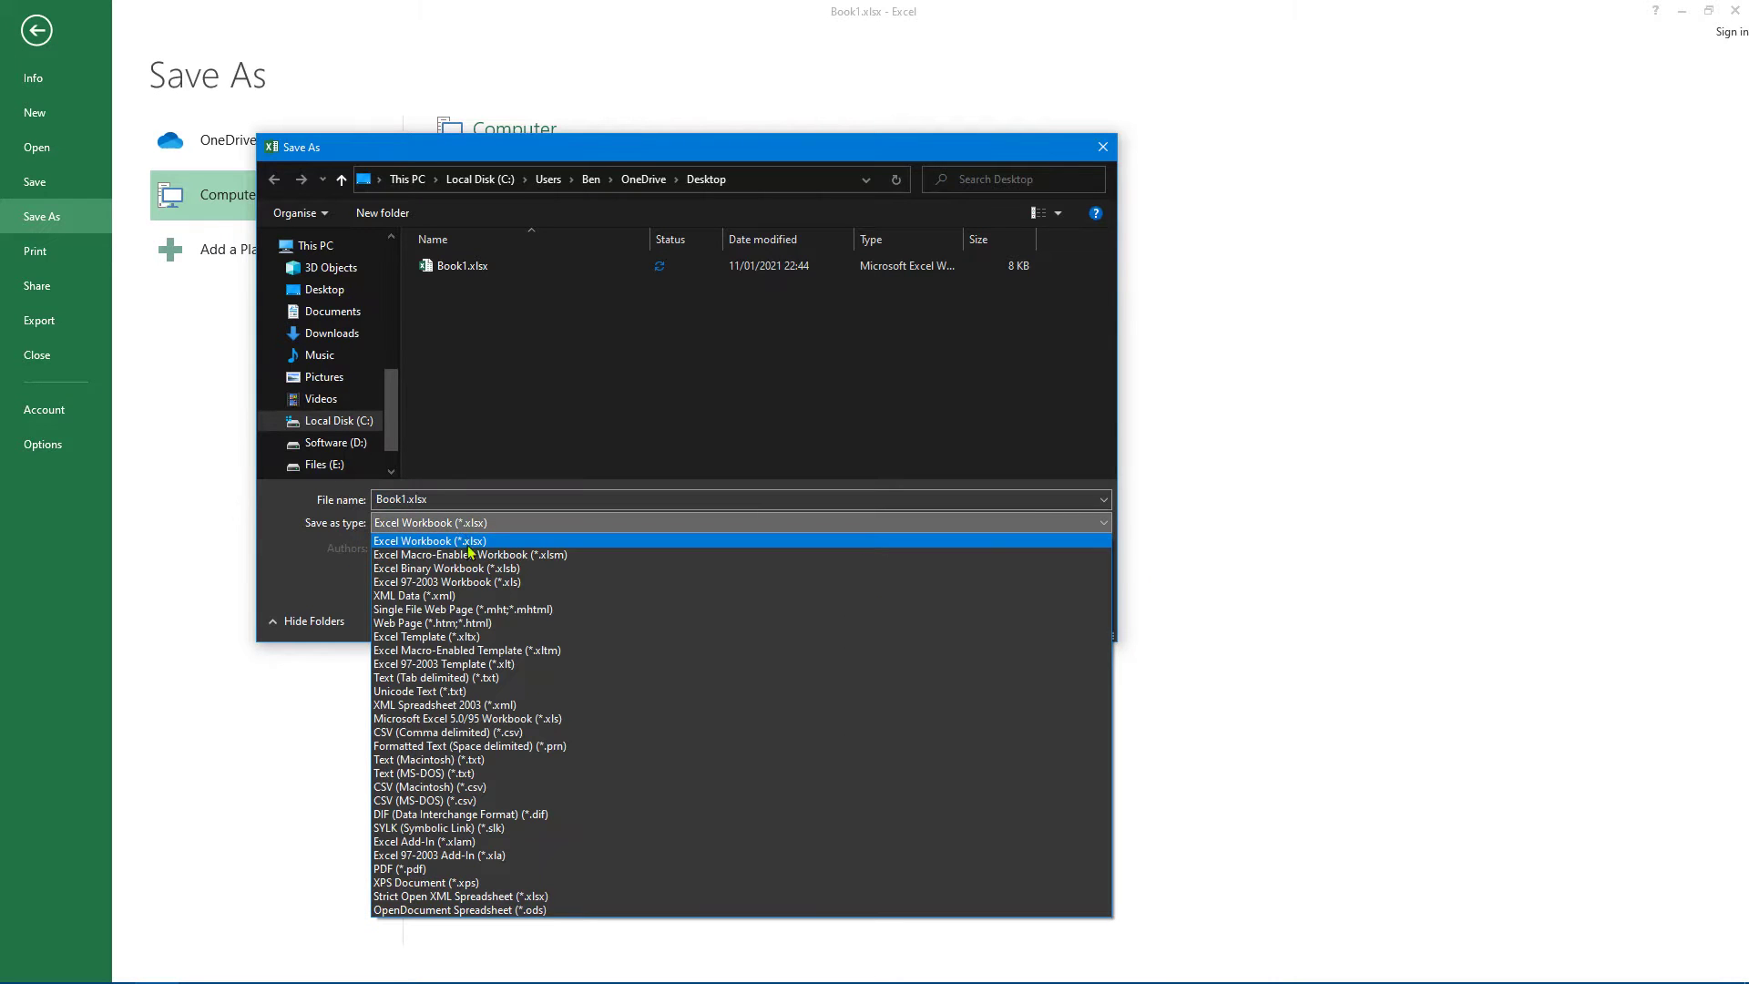
left_click(415, 738)
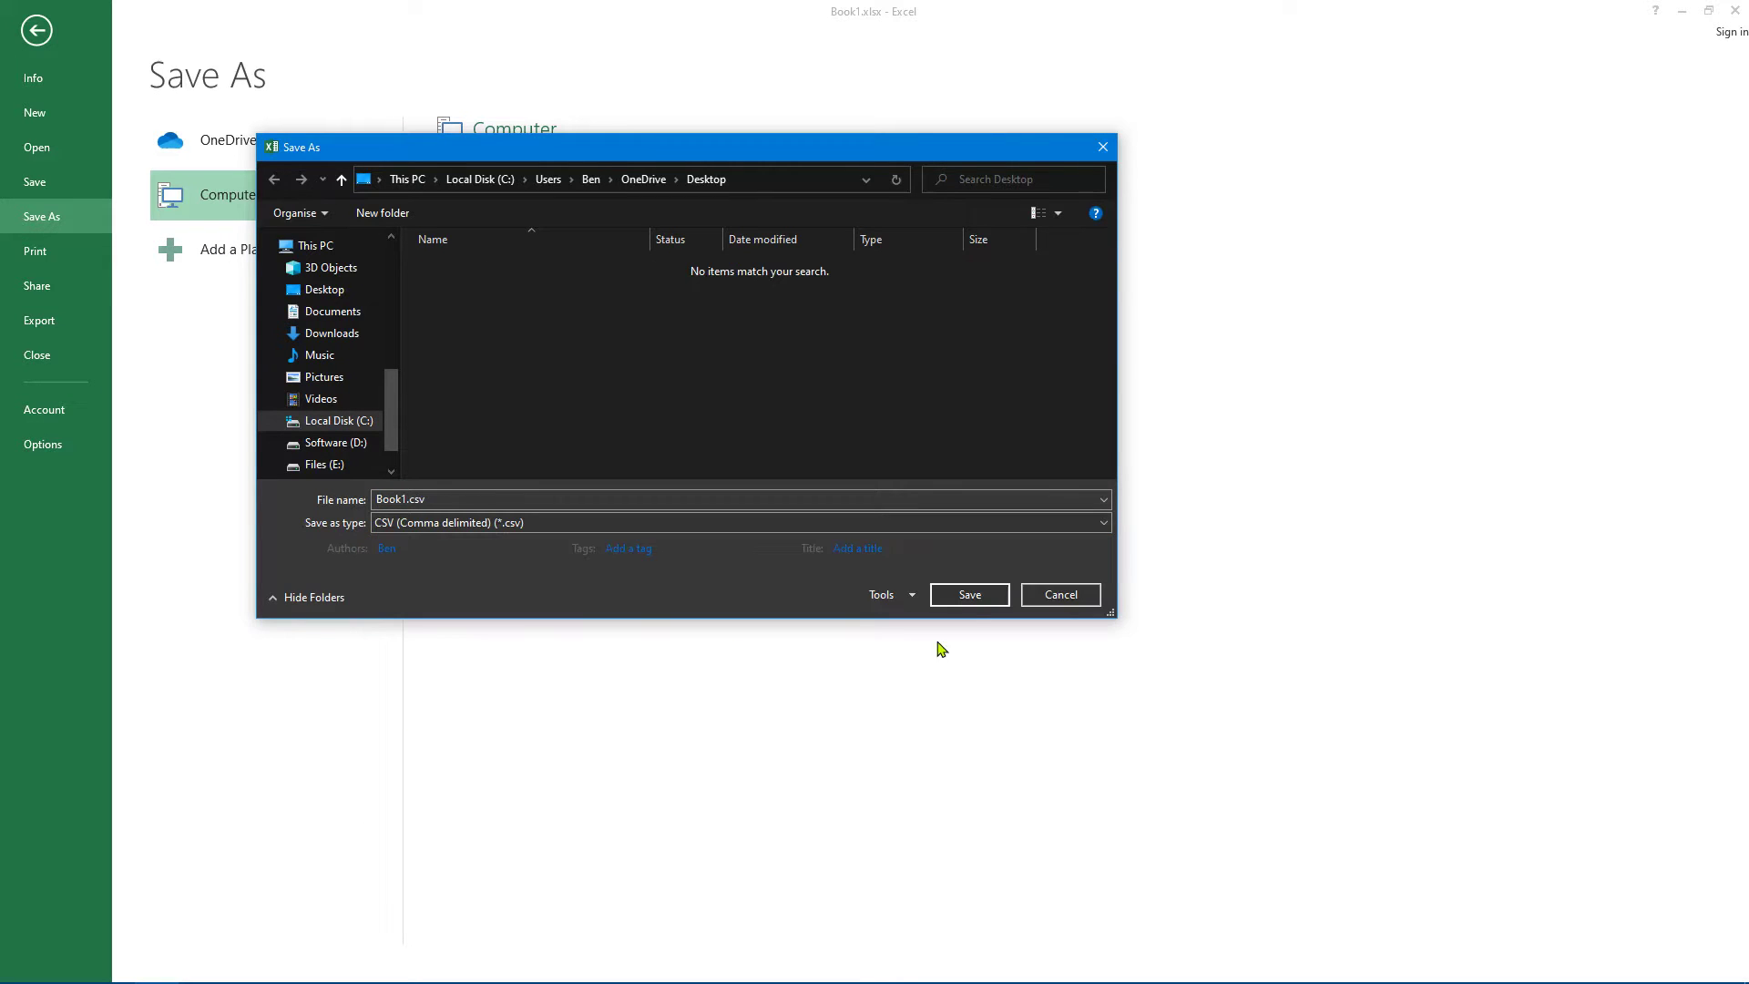
left_click(972, 596)
left_click(801, 550)
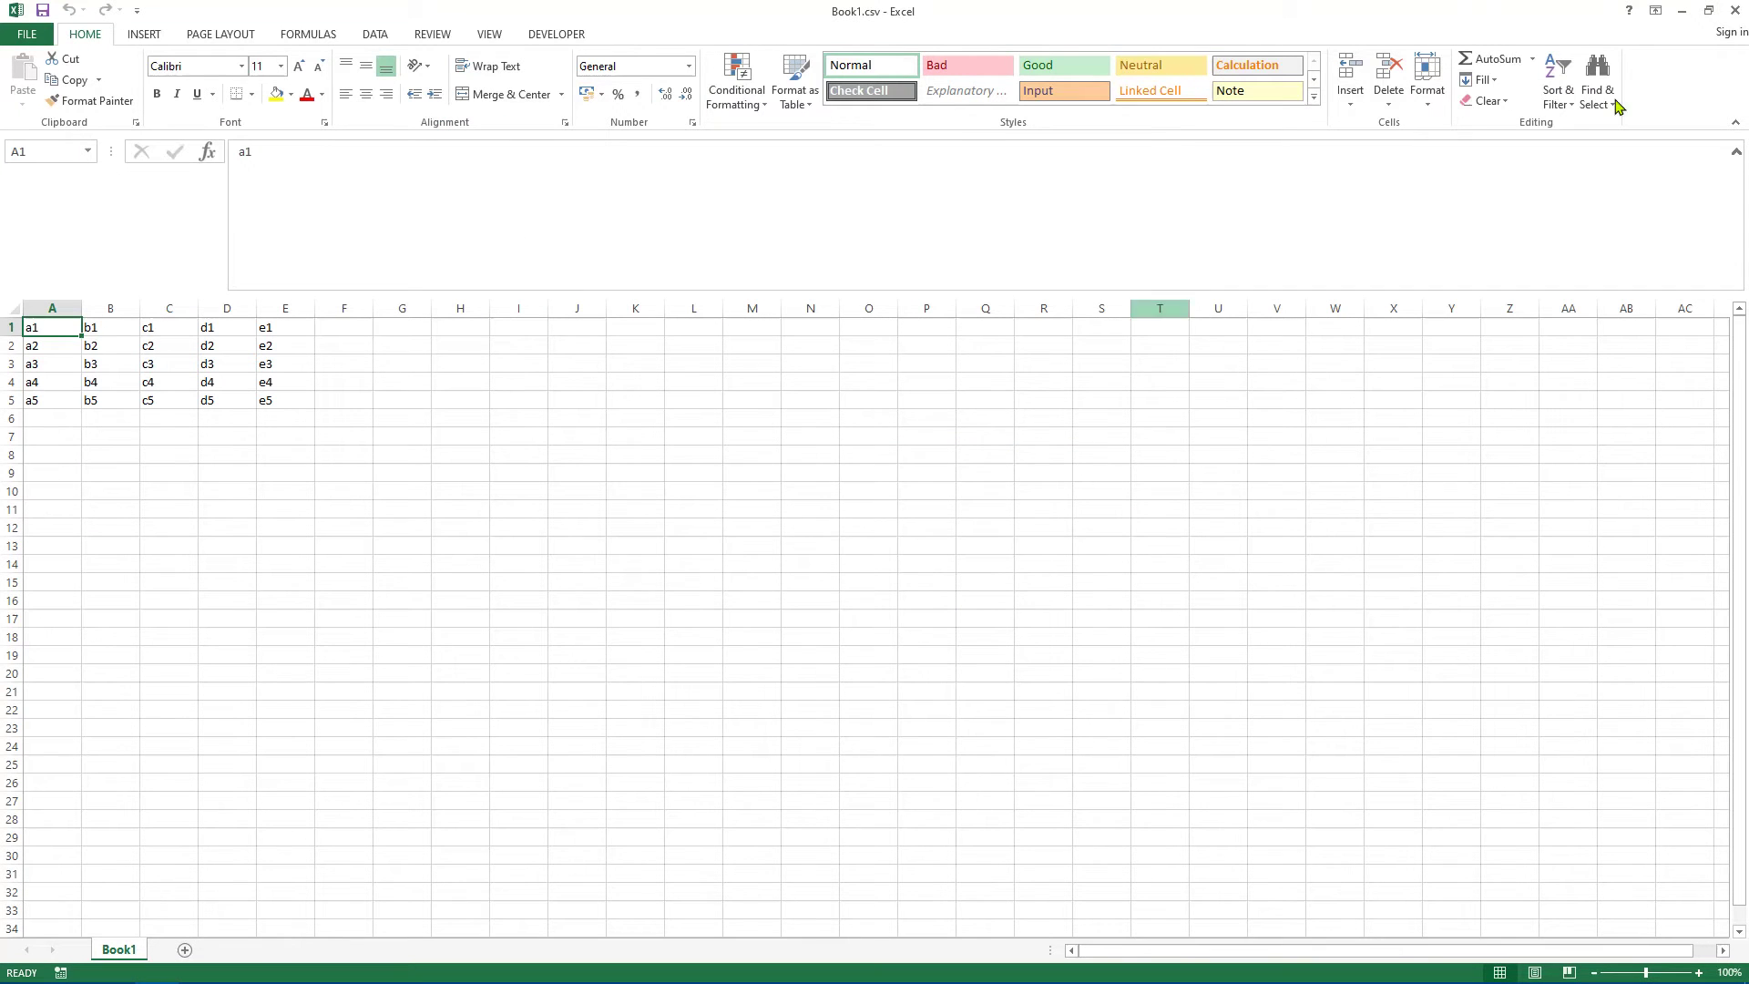
left_click(1734, 10)
left_click(861, 521)
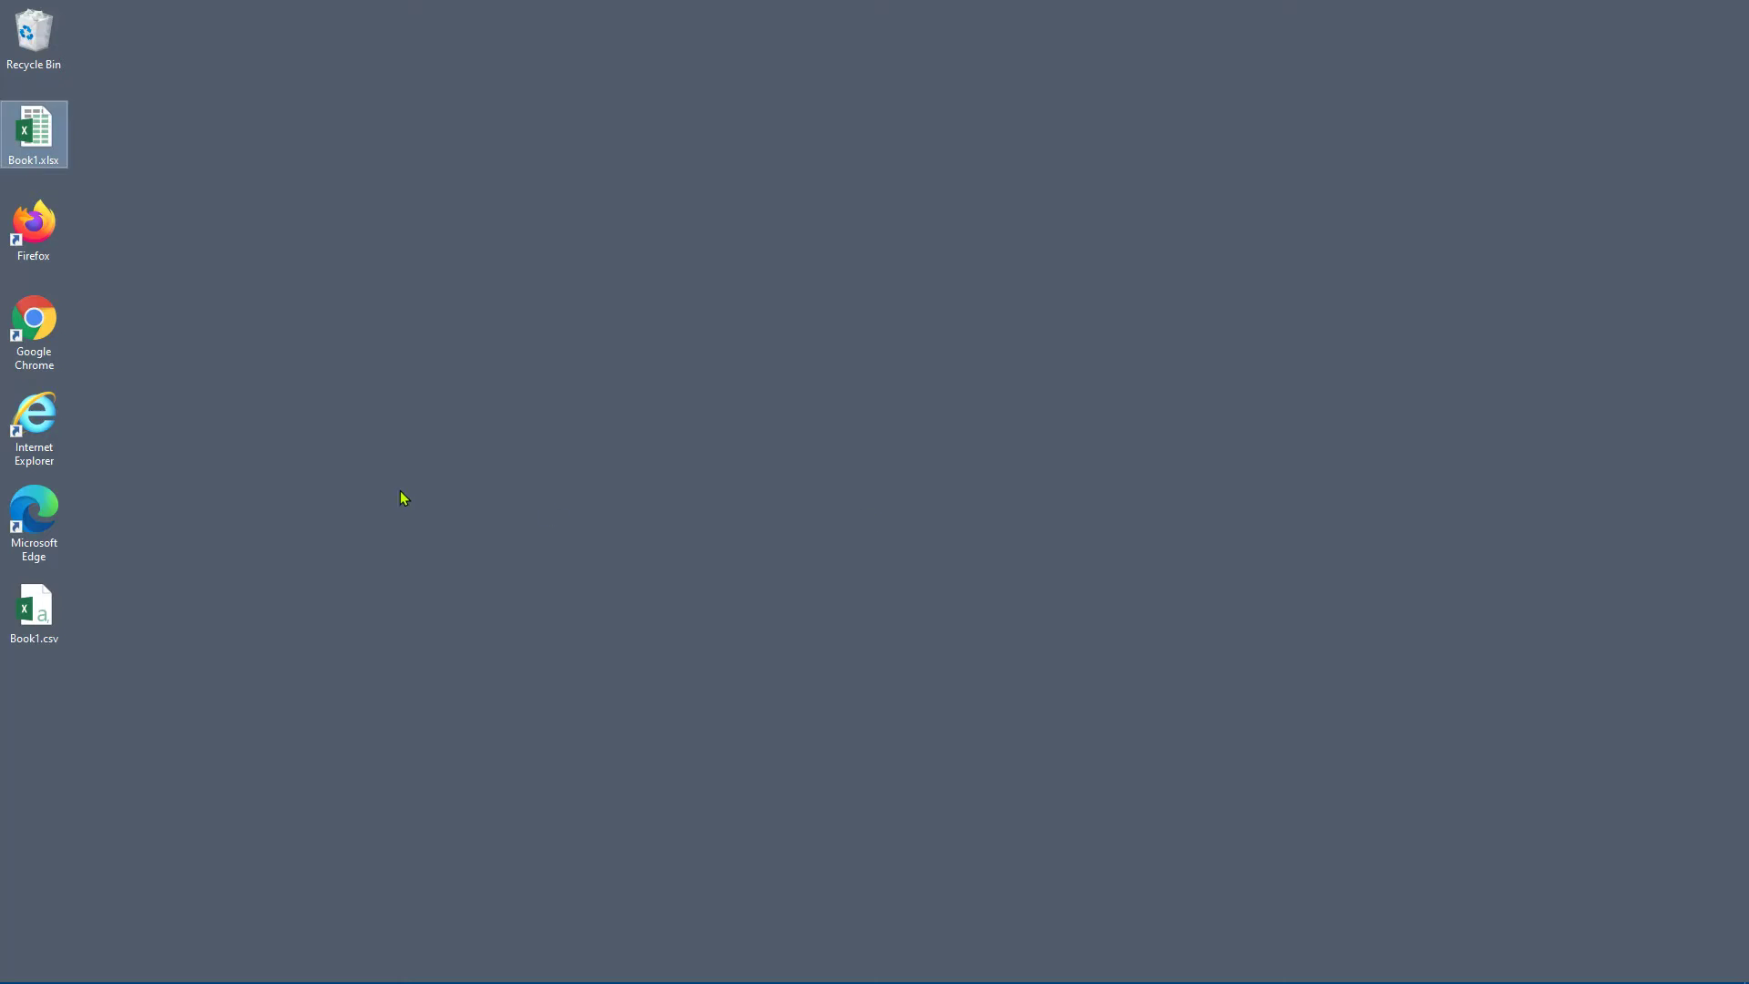
- Check in Notepad++ that Book1.csv now has comma-separated rows, then close it
right_click(30, 618)
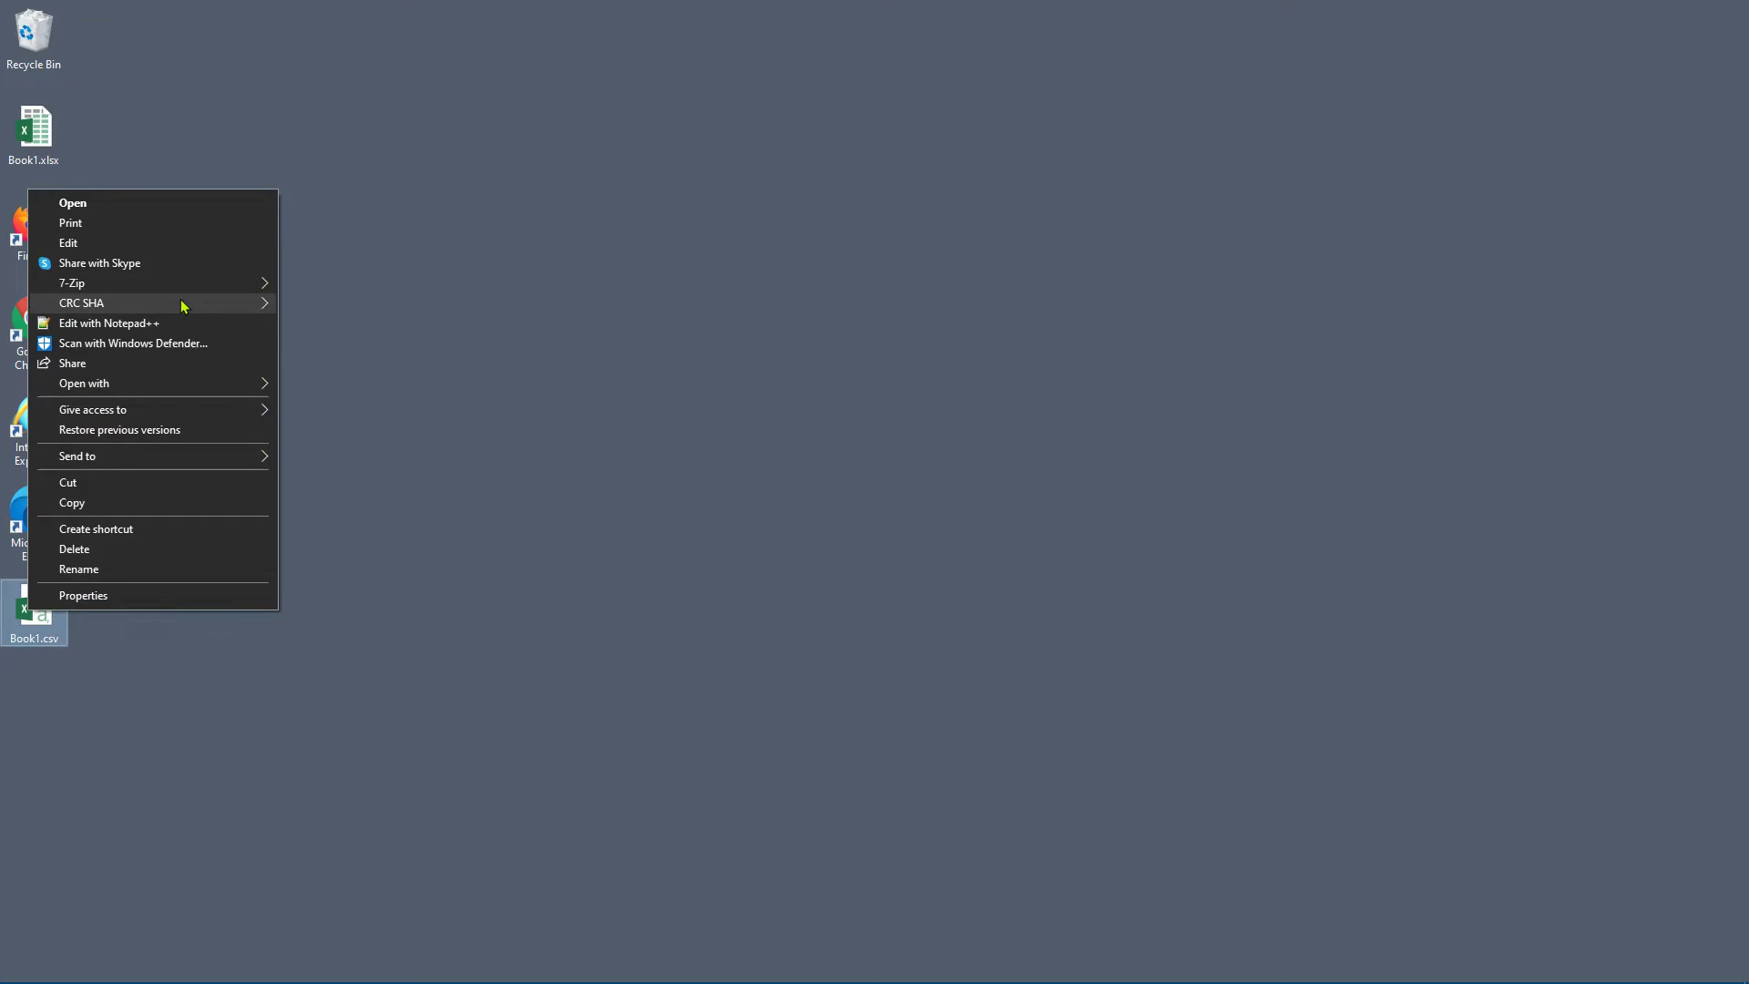
left_click(145, 328)
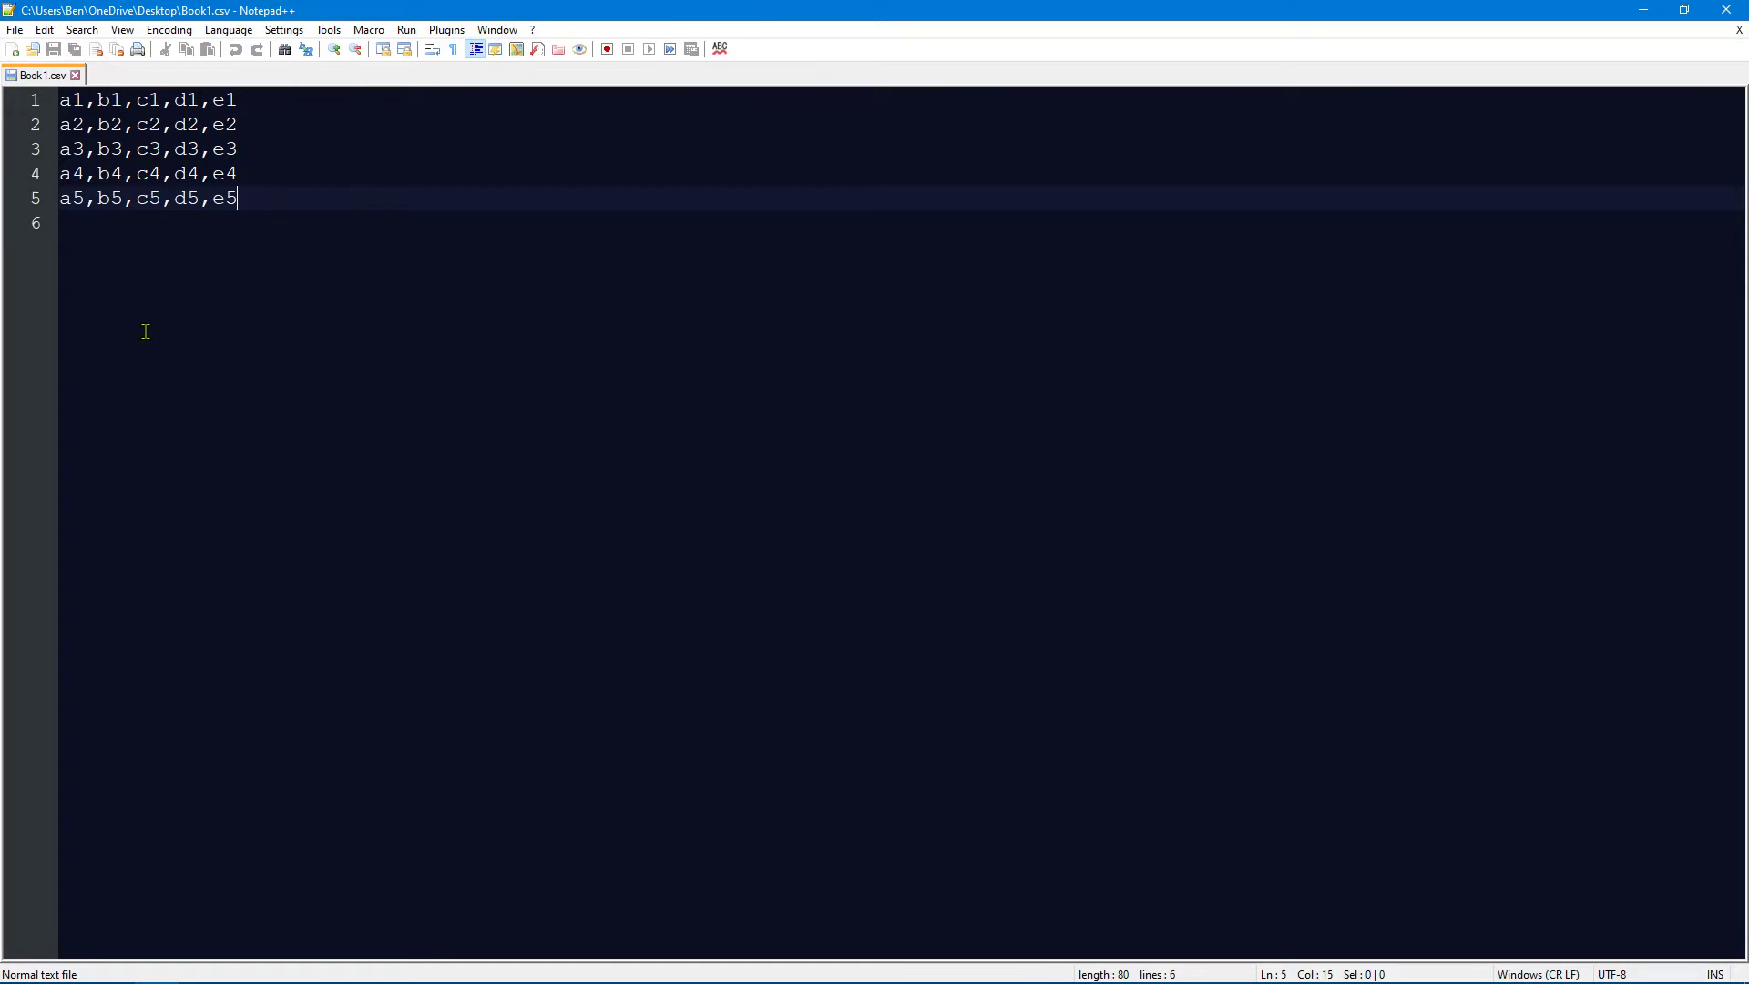
left_click(1726, 9)
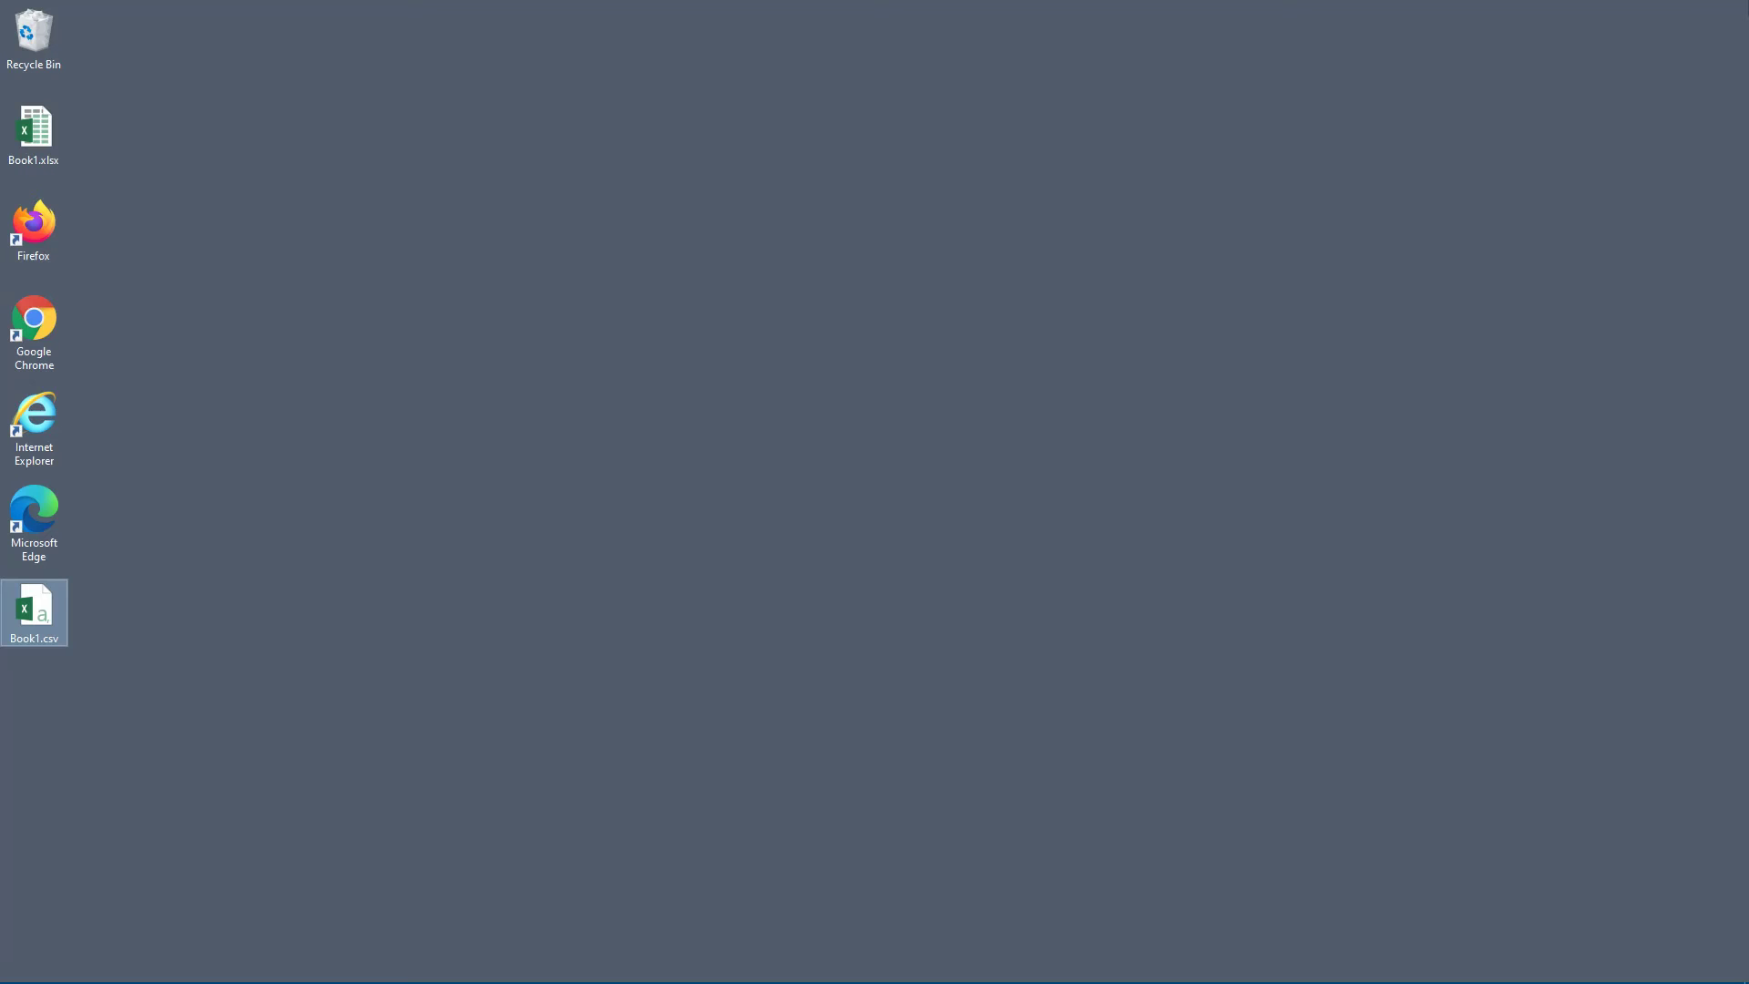
left_click(343, 546)
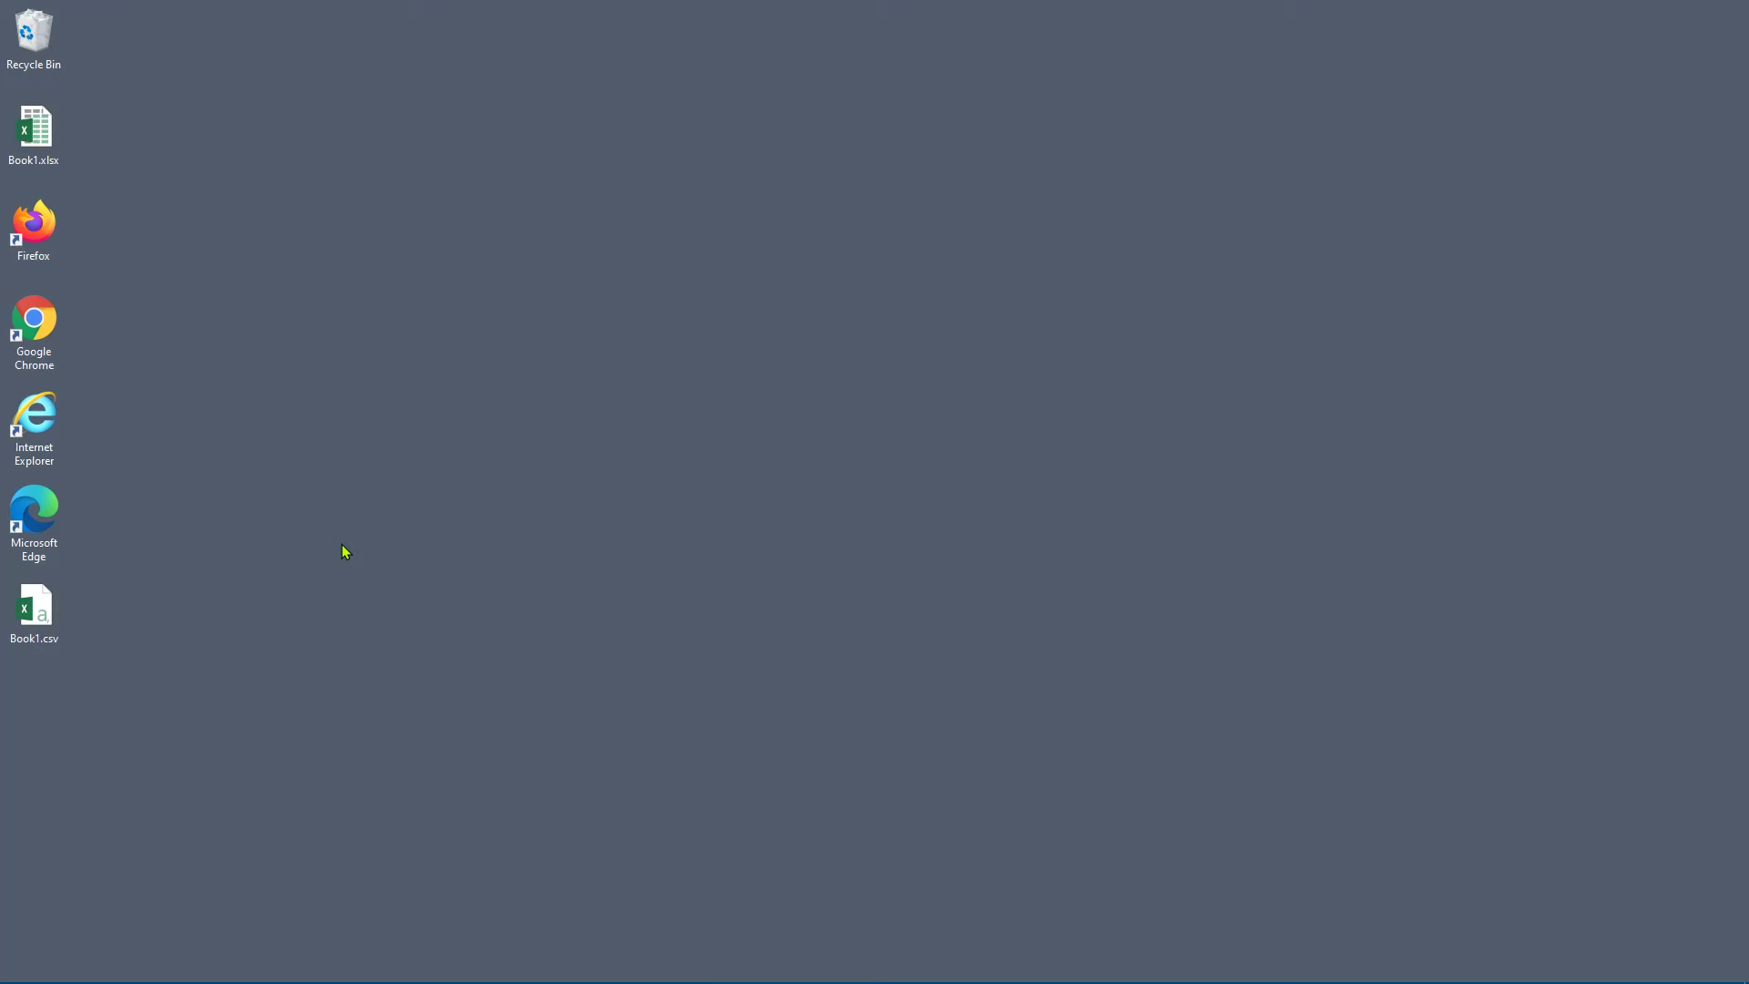